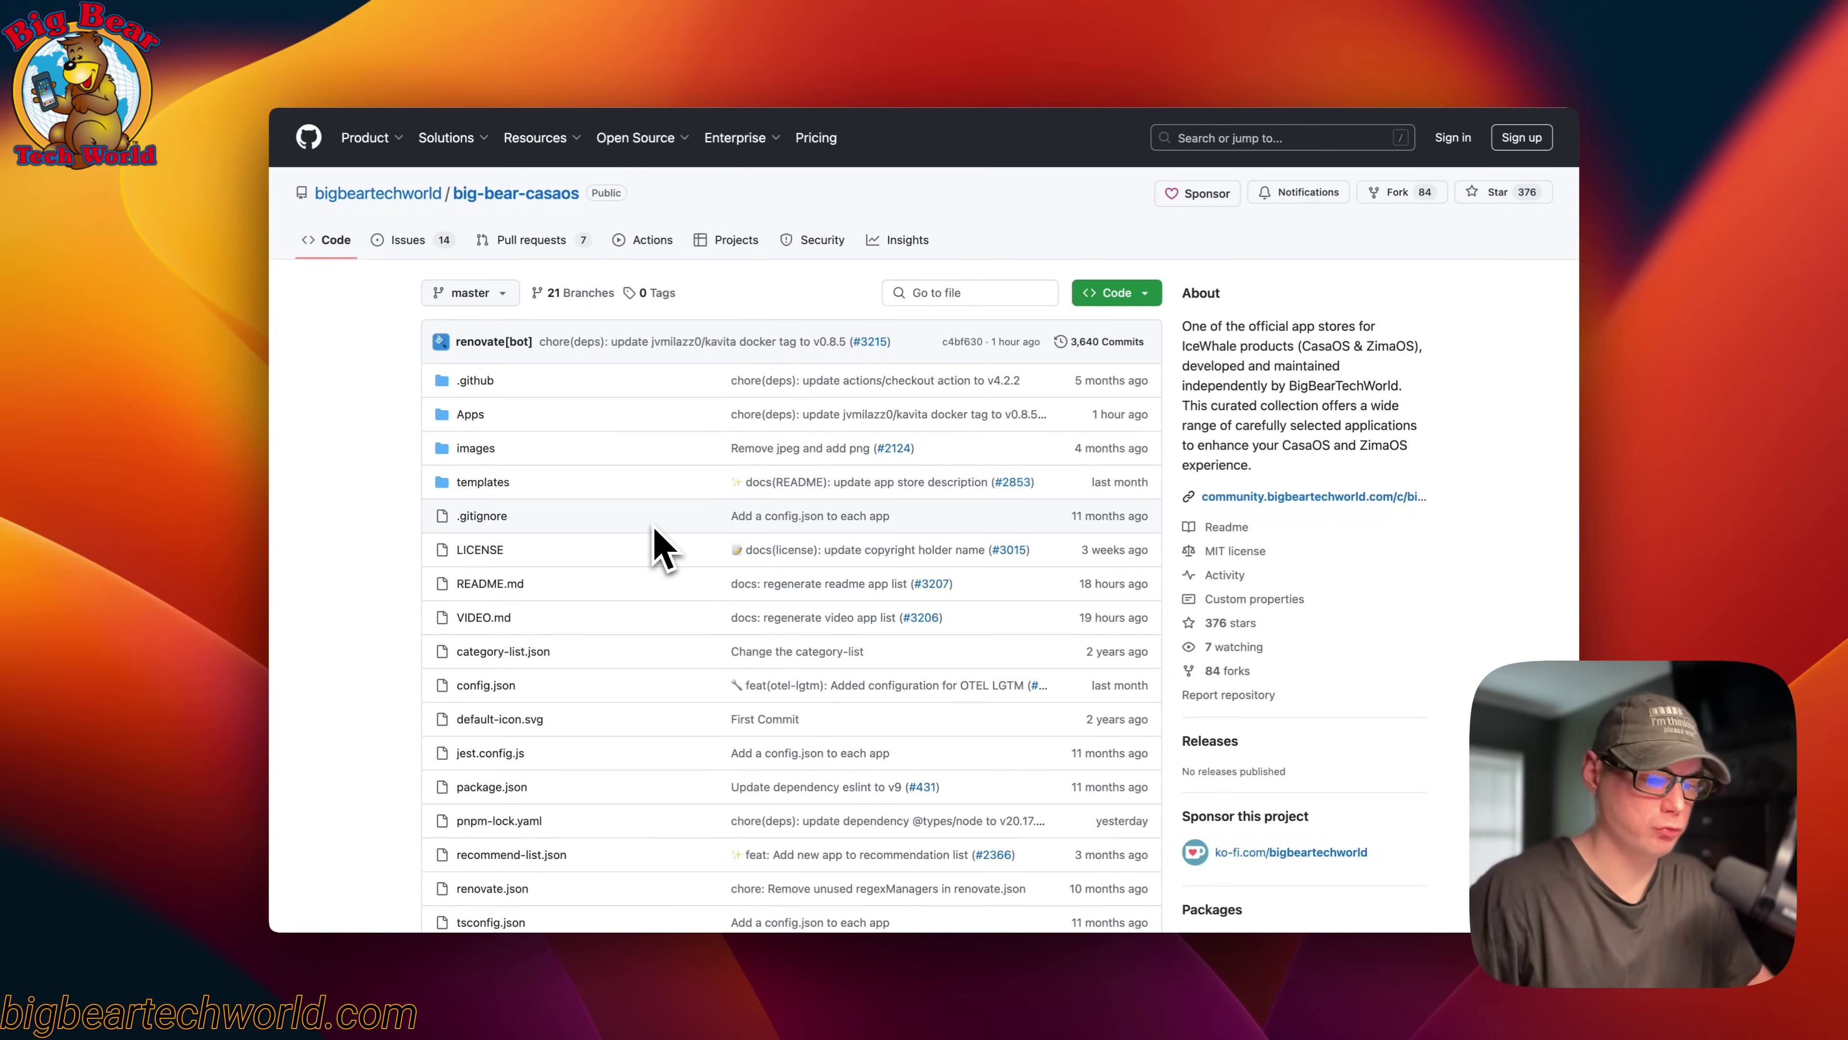
# - Scroll the big-bear-casaos README to the App Store URL and copy it
pyautogui.scroll(-3, 664, 549)
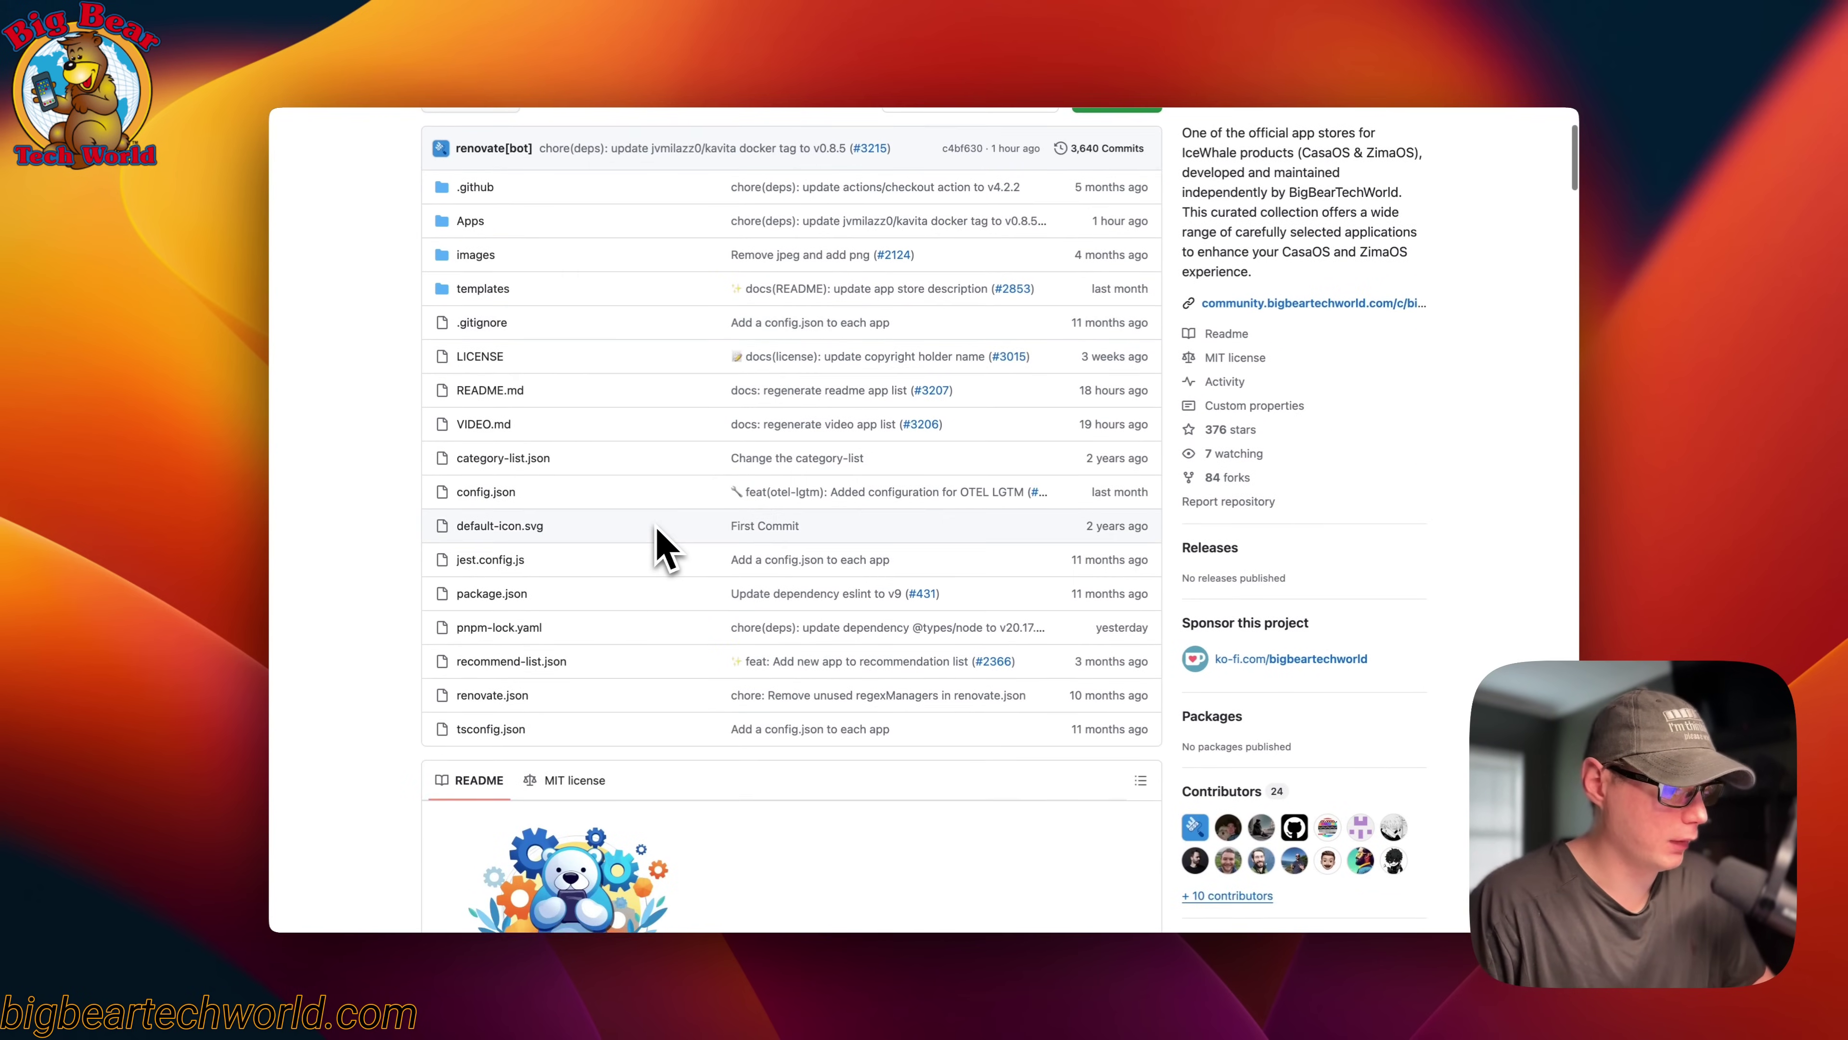
pyautogui.scroll(1, 655, 364)
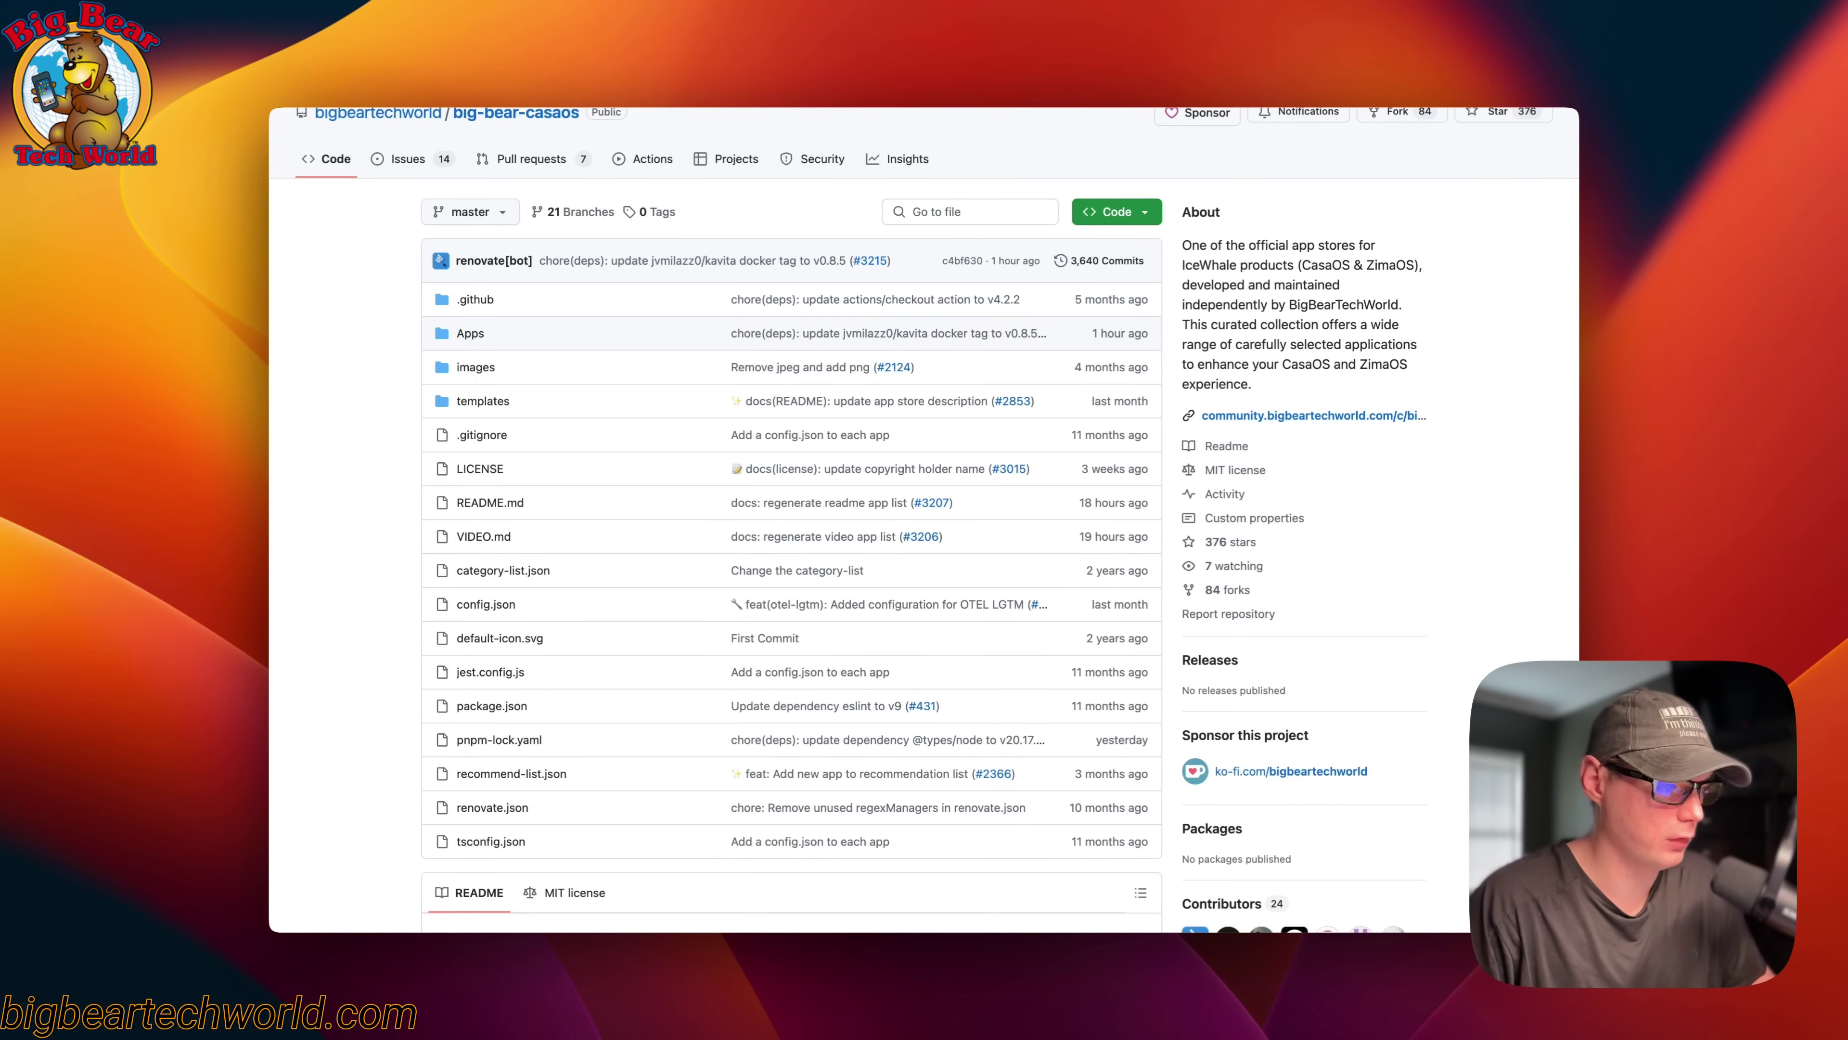
pyautogui.scroll(-10, 627, 362)
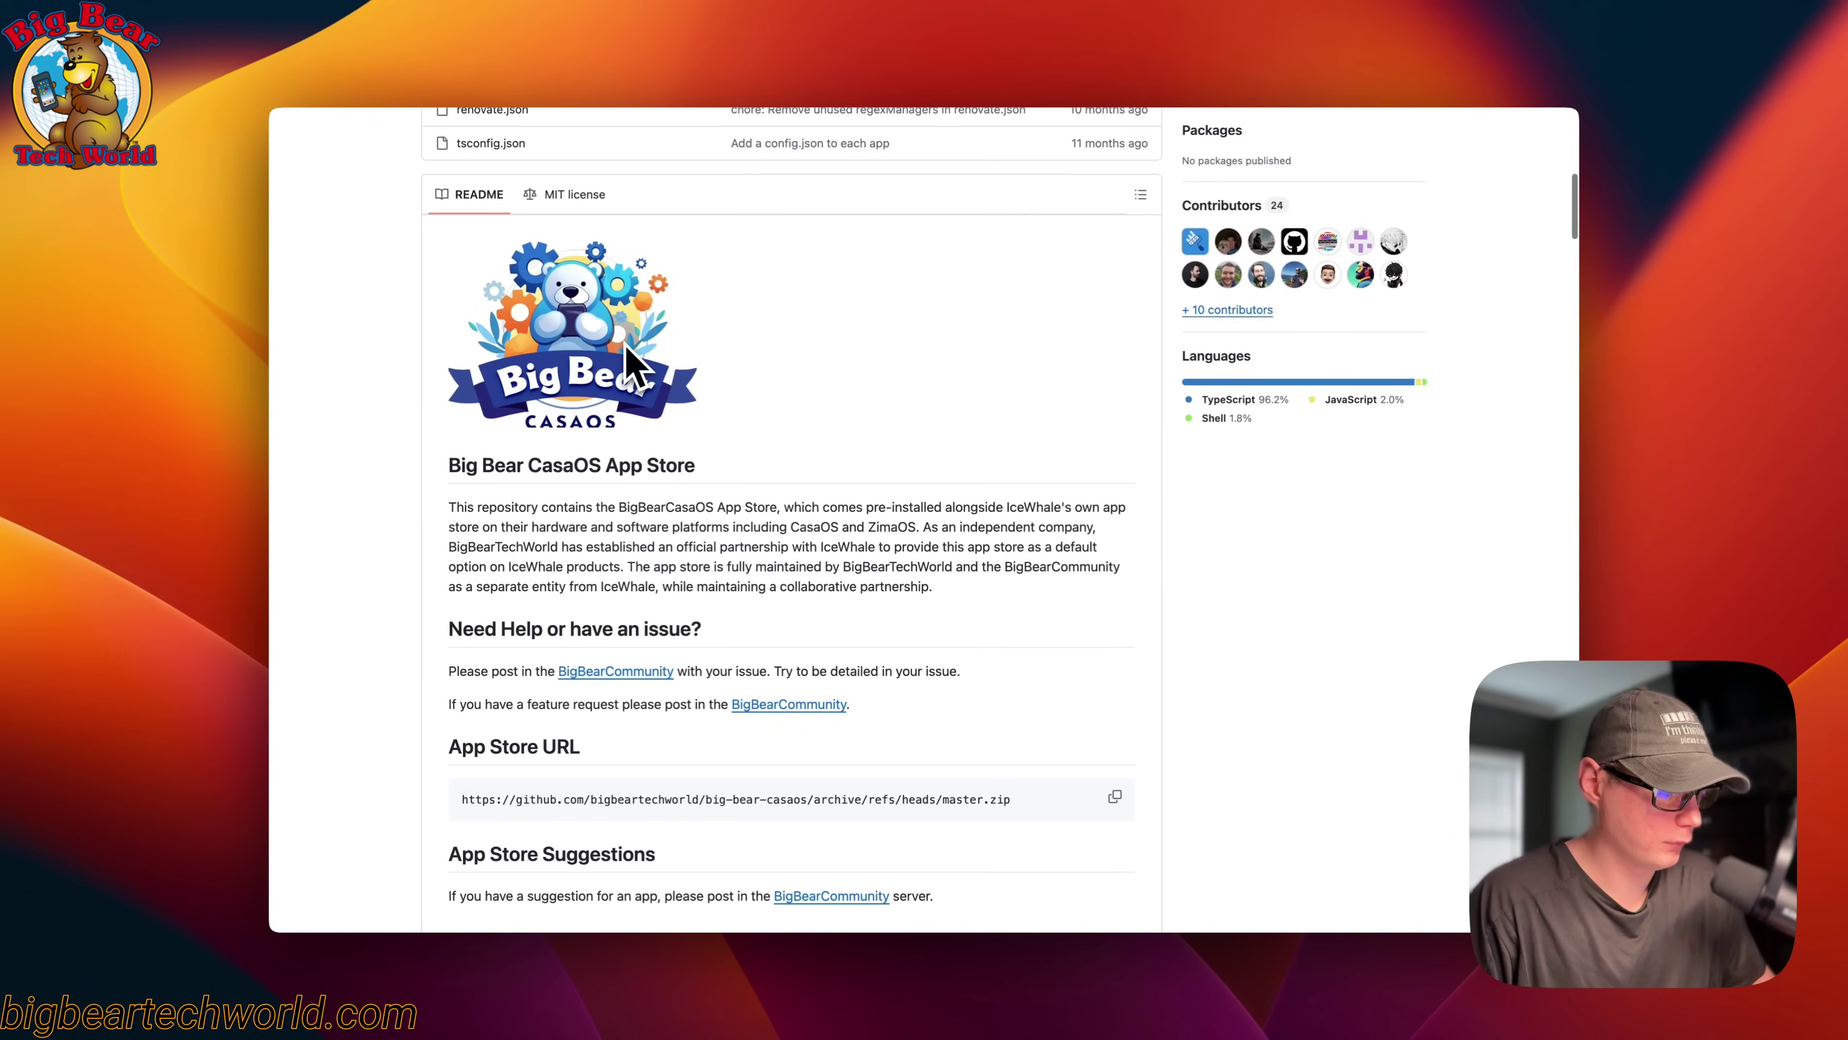
pyautogui.scroll(-4, 664, 386)
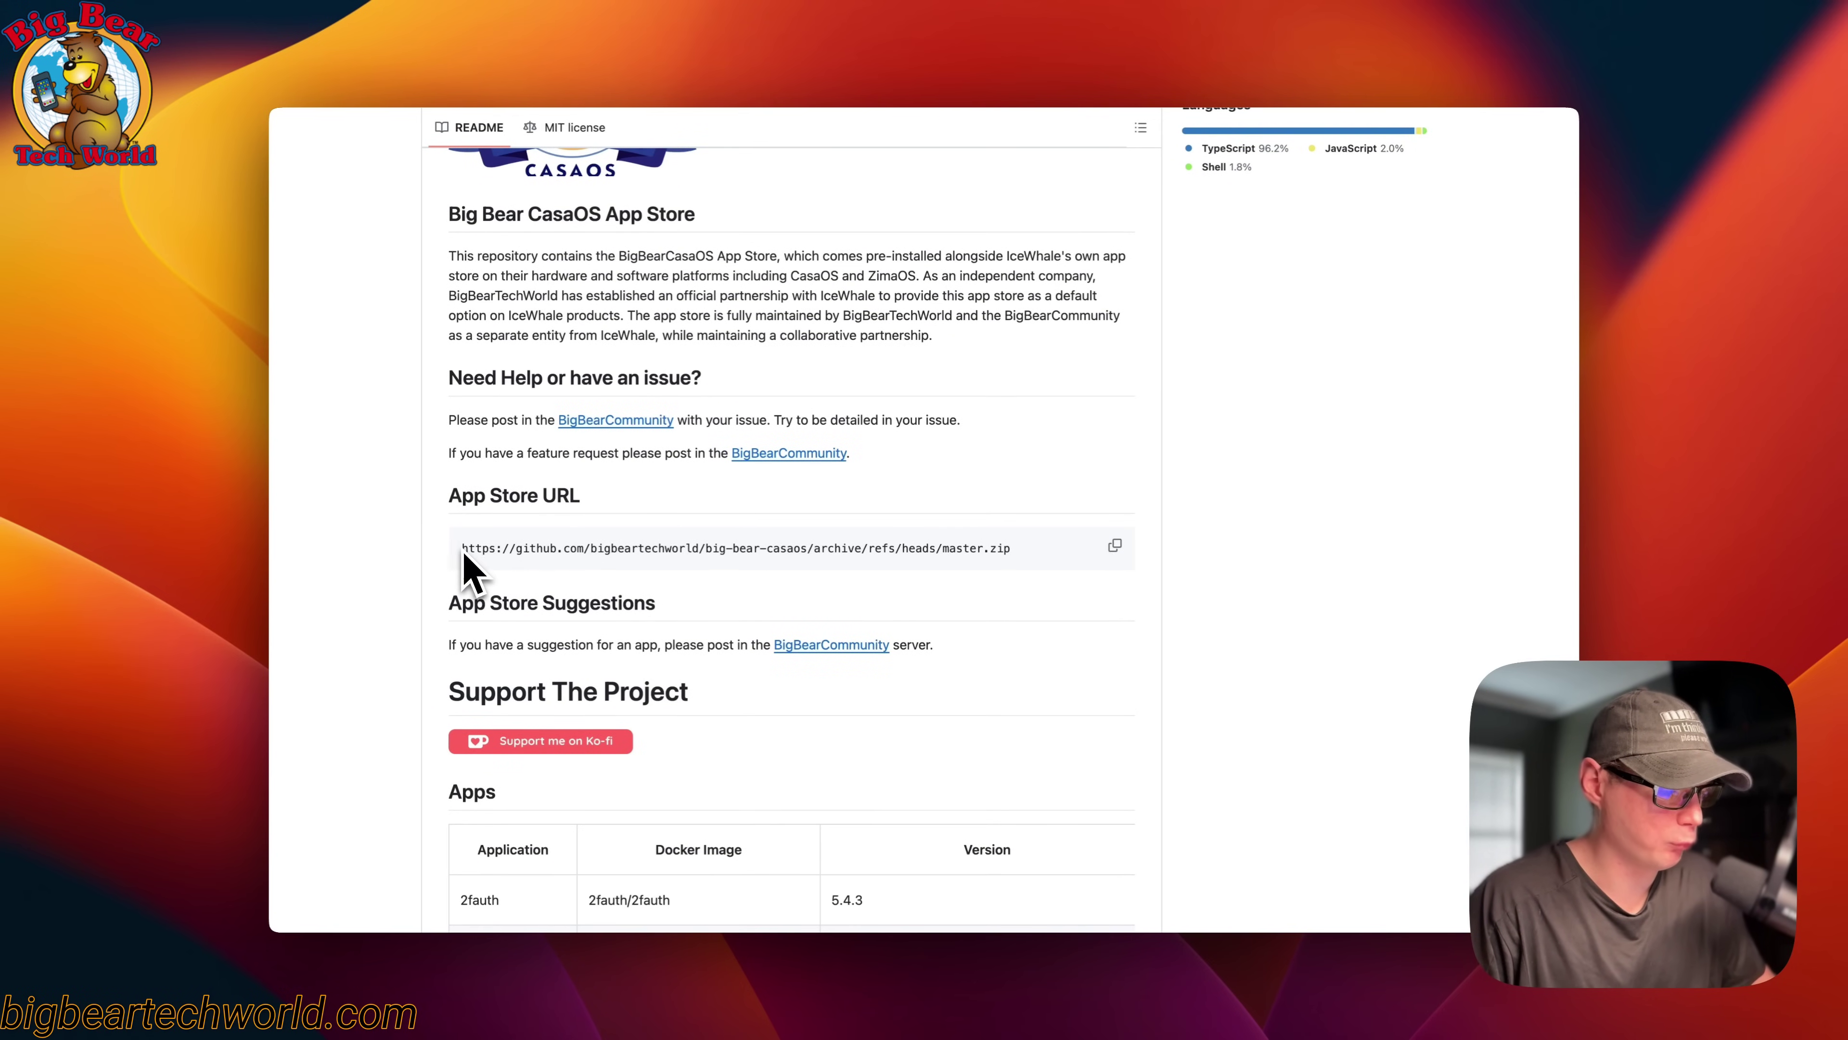
pyautogui.click(1115, 544)
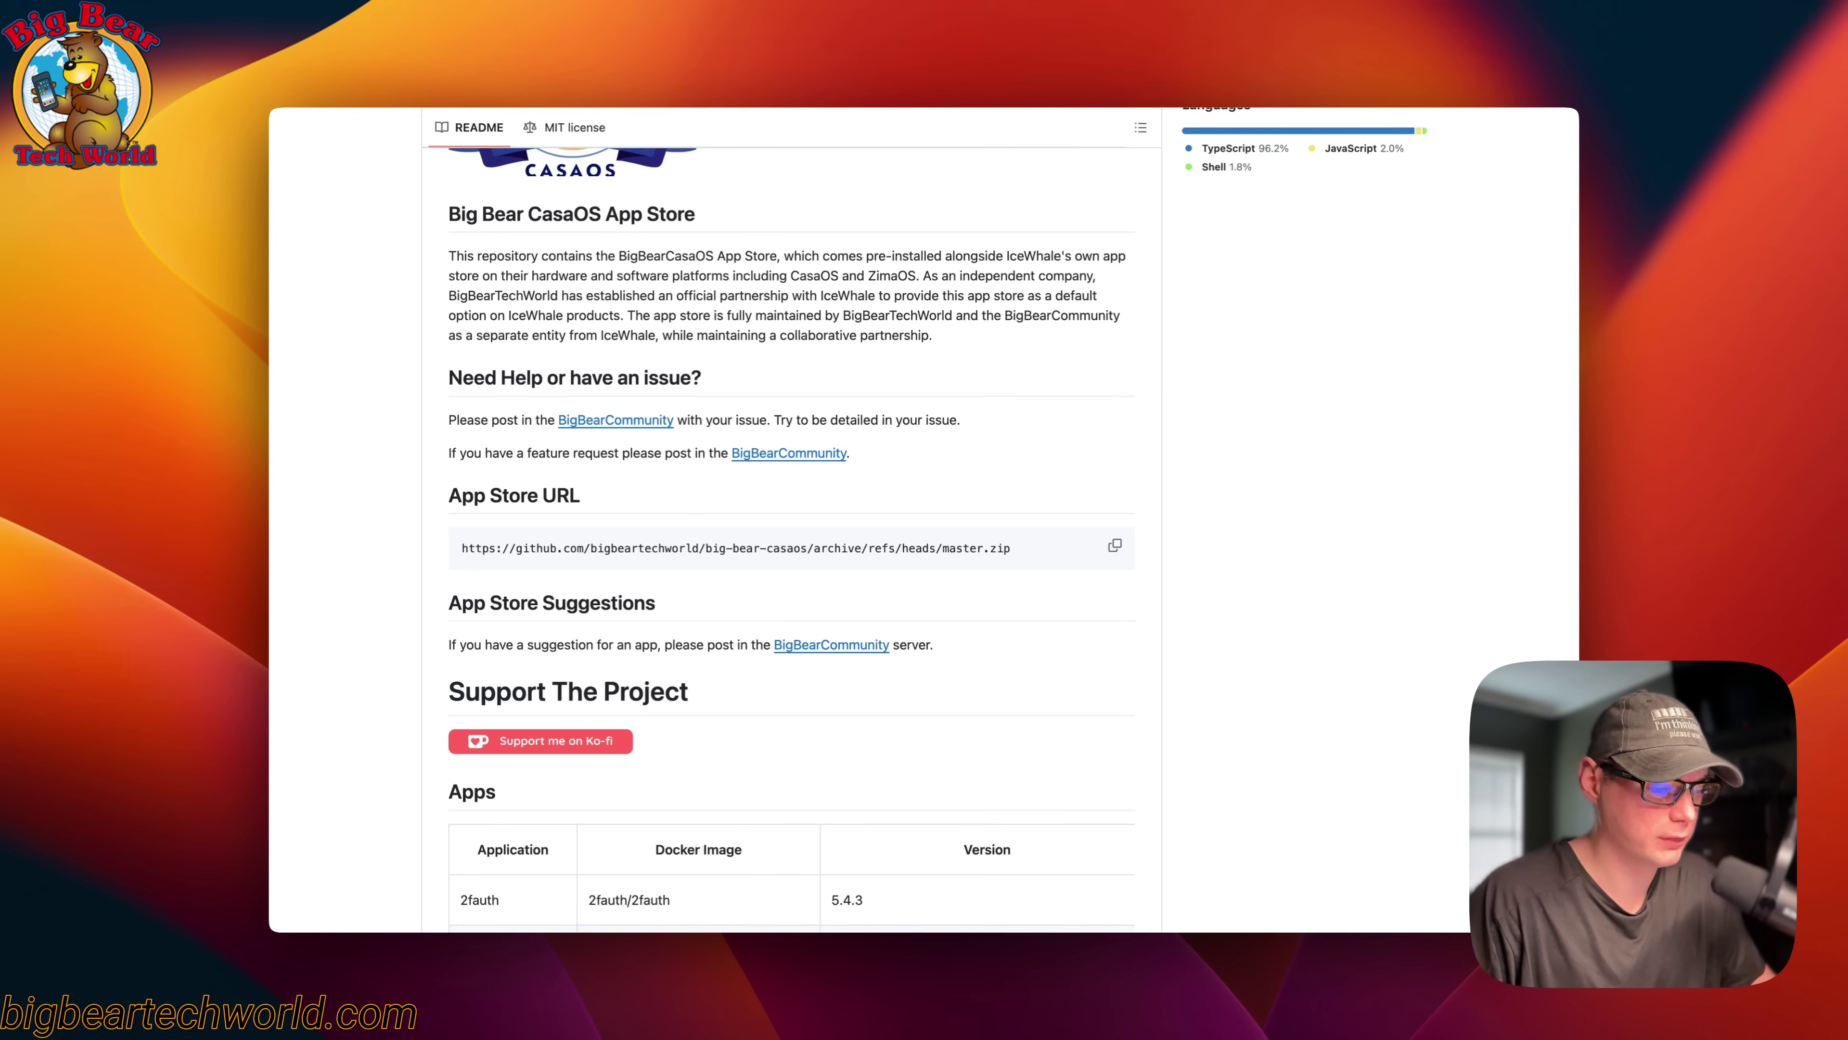
# - Look through the README's table of available apps, then scroll back up
pyautogui.scroll(-5, 789, 601)
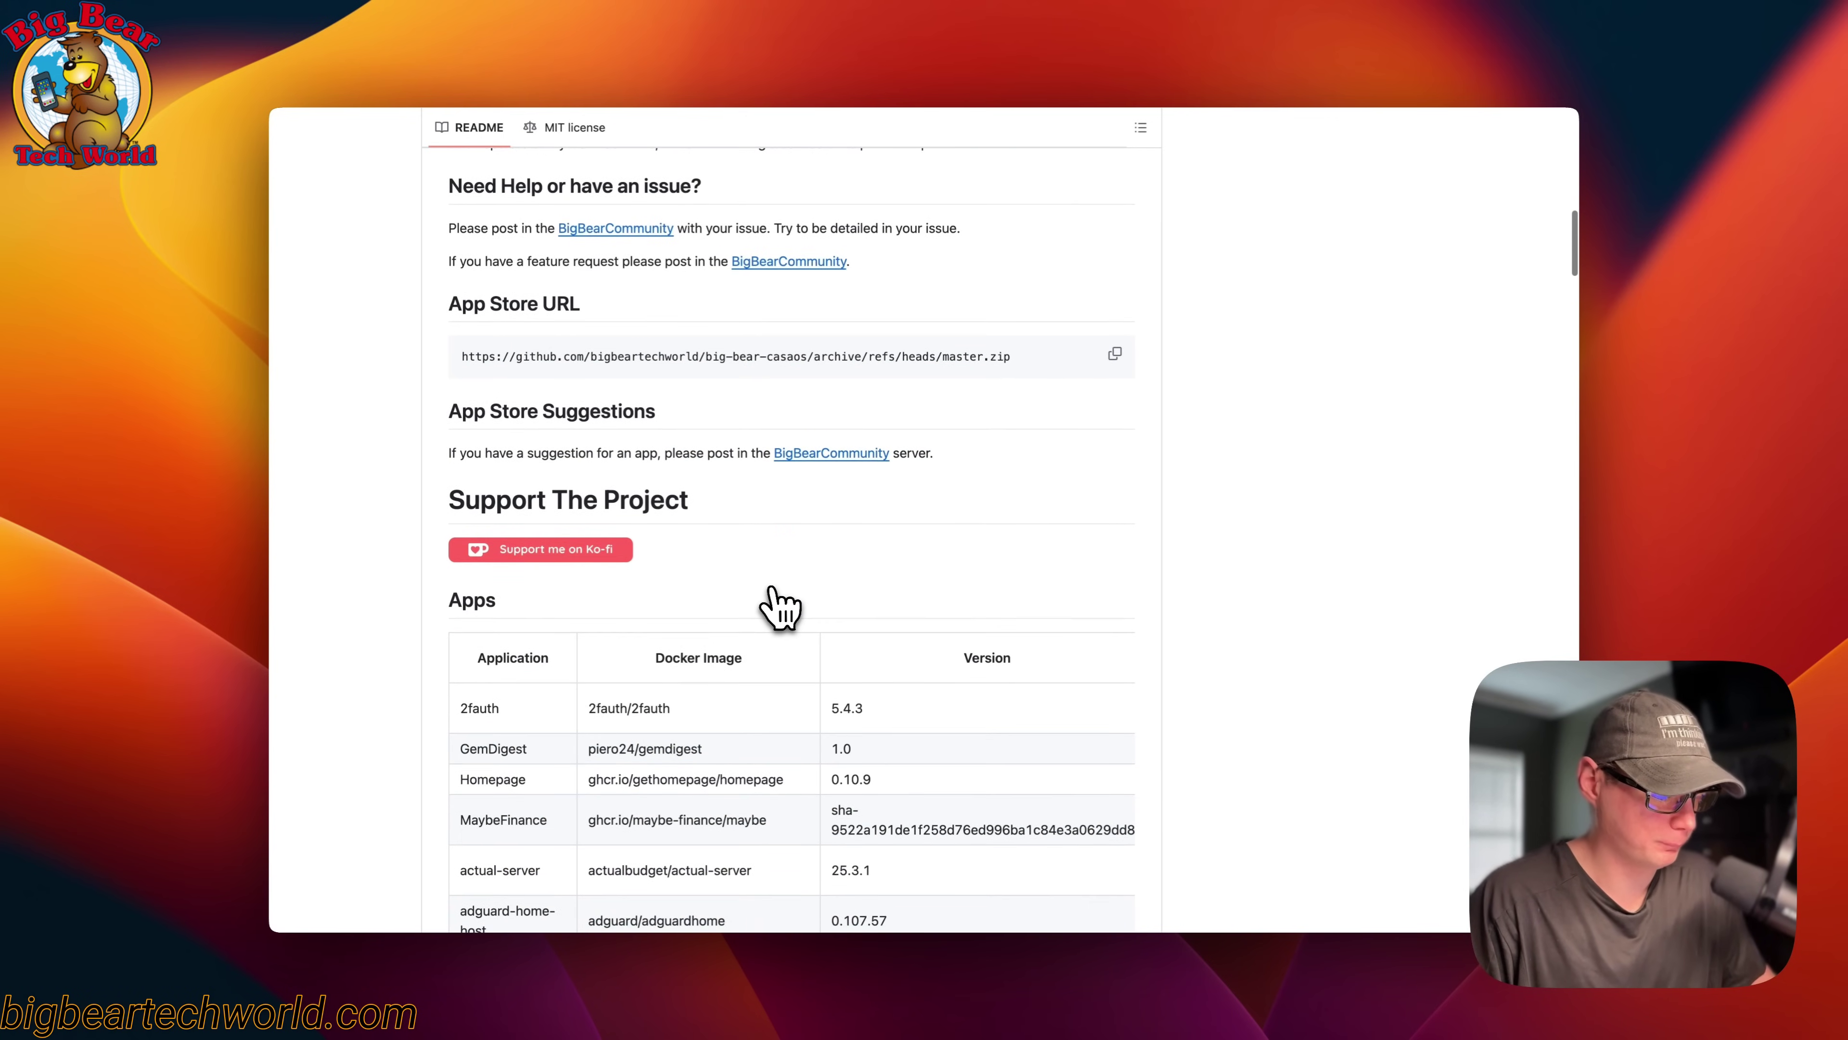
pyautogui.scroll(-4, 779, 604)
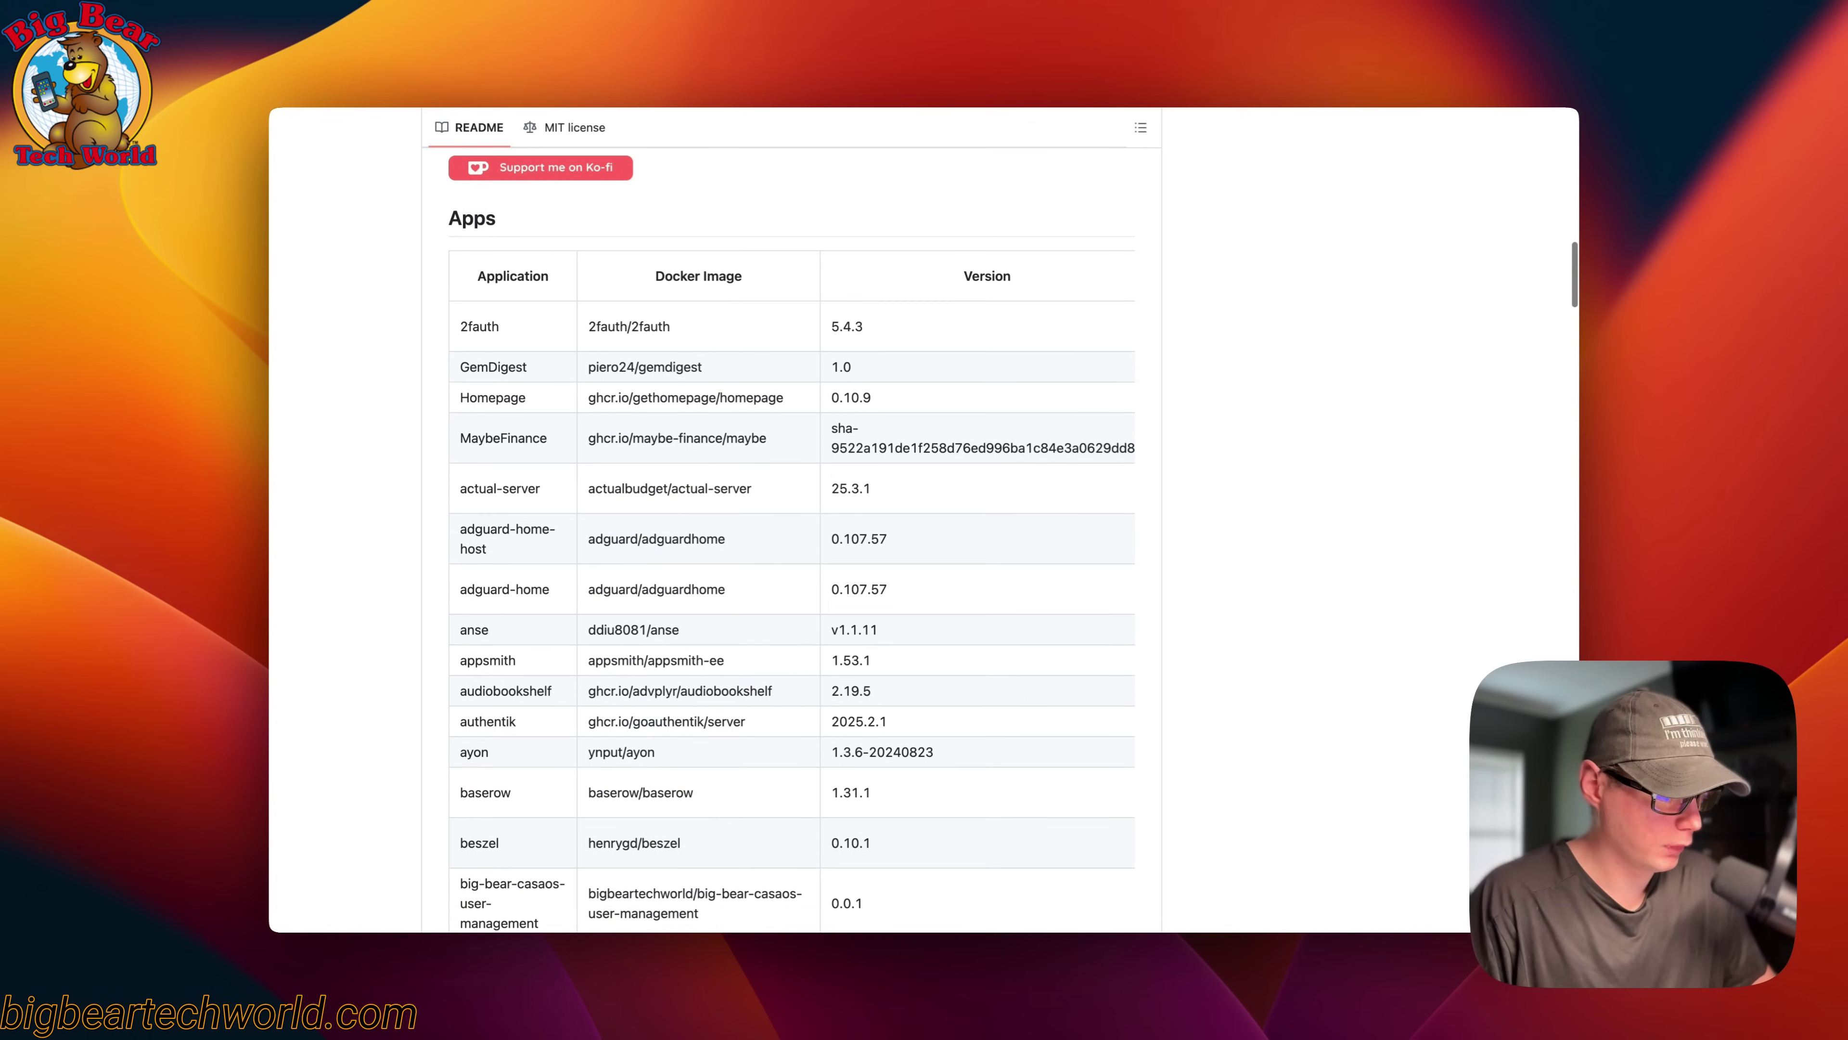
pyautogui.scroll(-20, 792, 538)
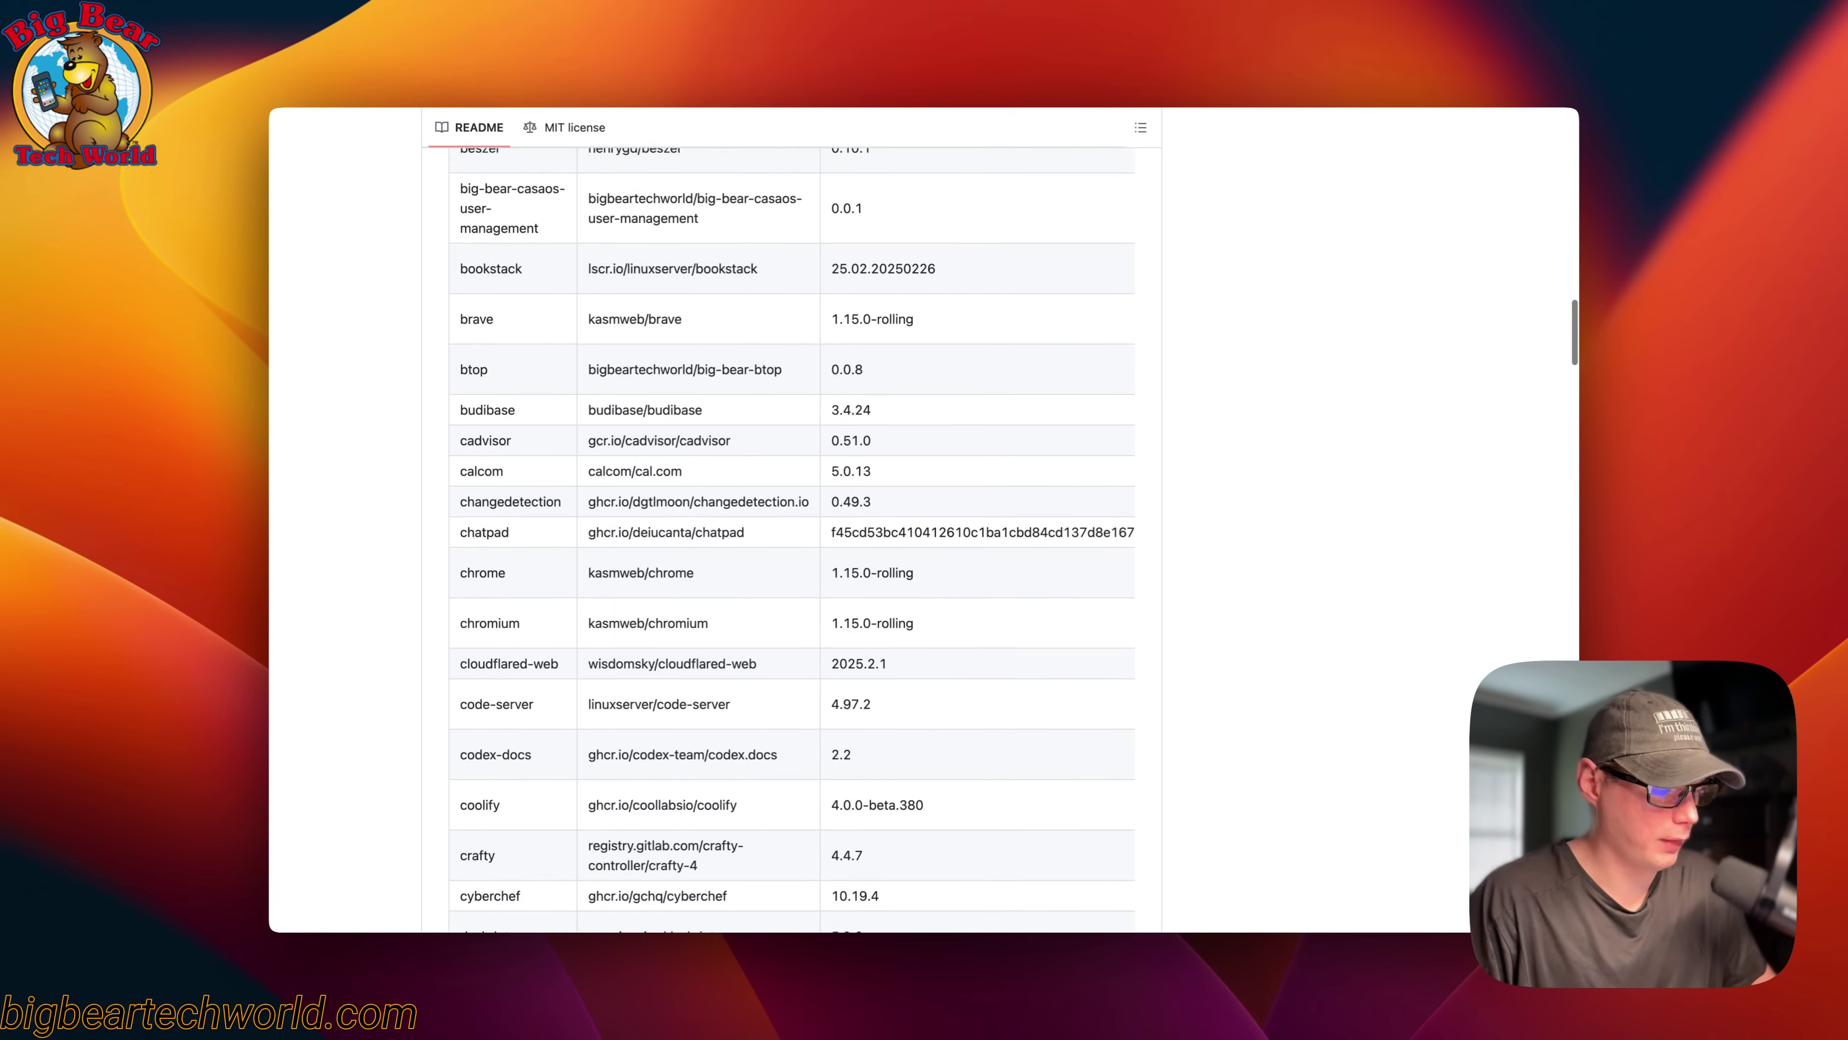
pyautogui.scroll(-20, 792, 538)
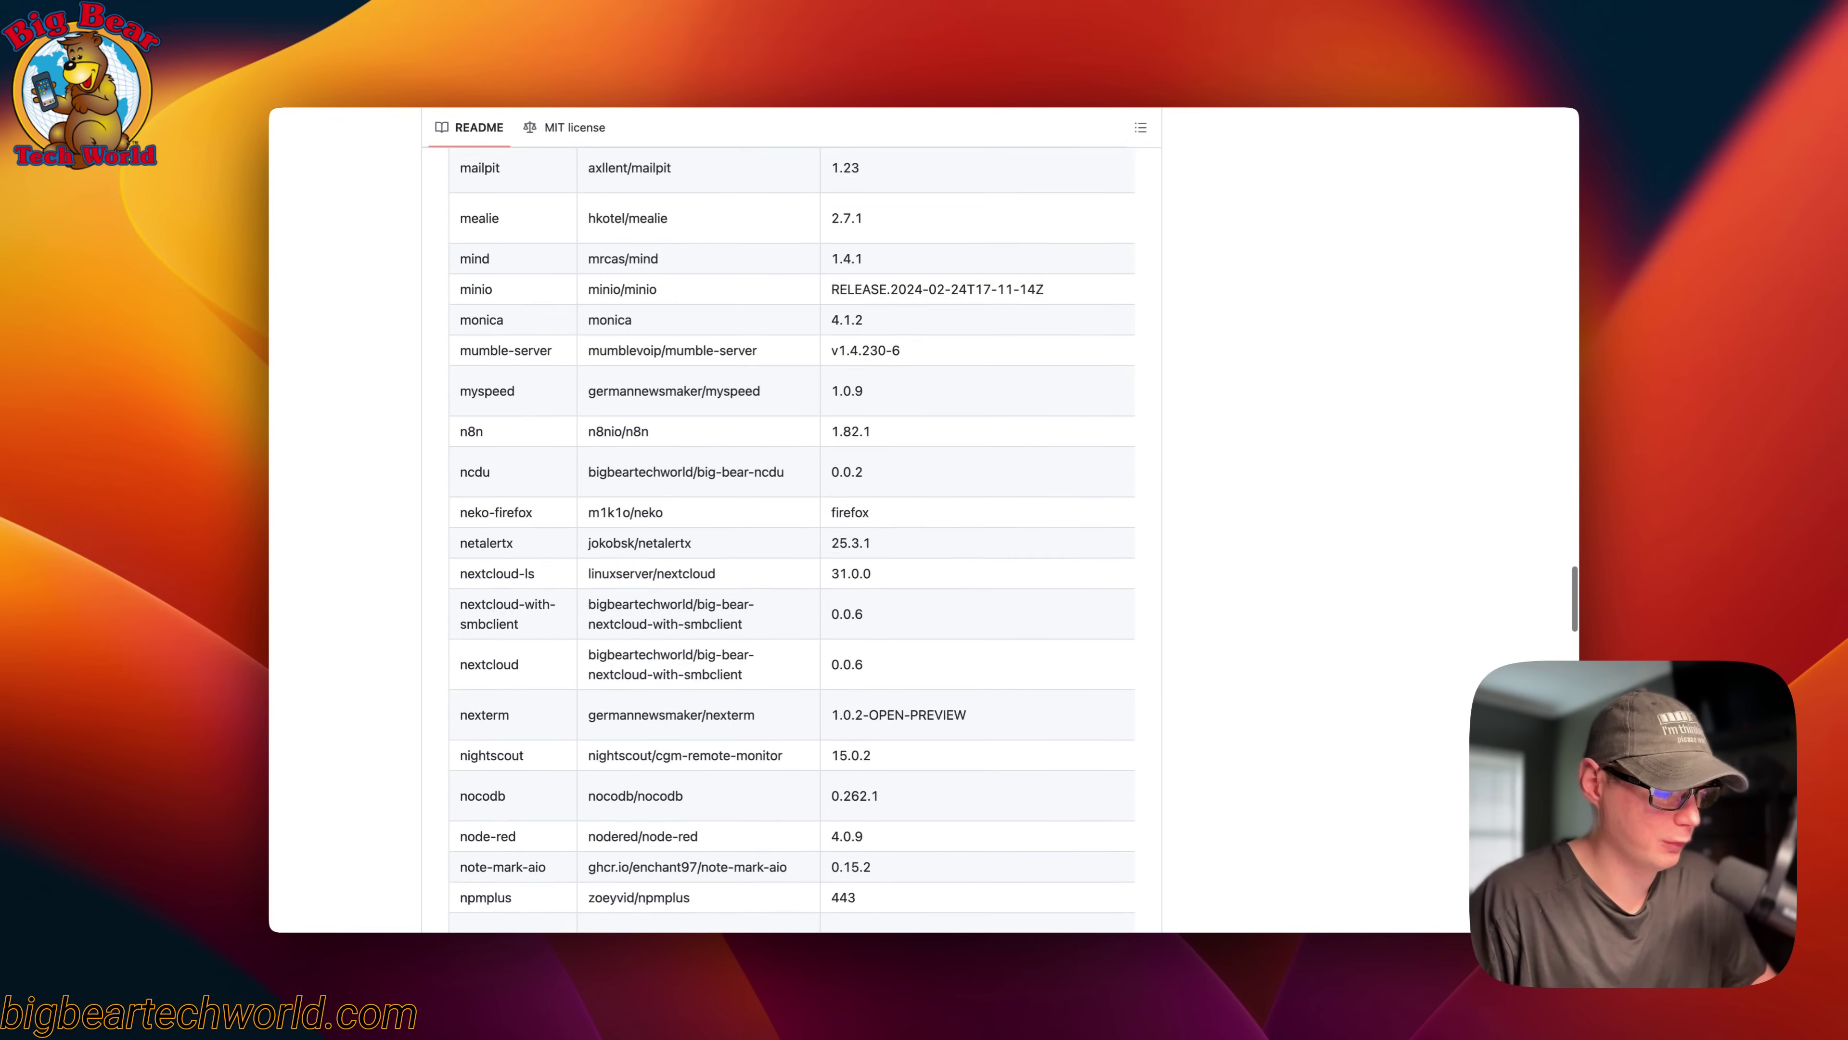
pyautogui.scroll(-14, 791, 539)
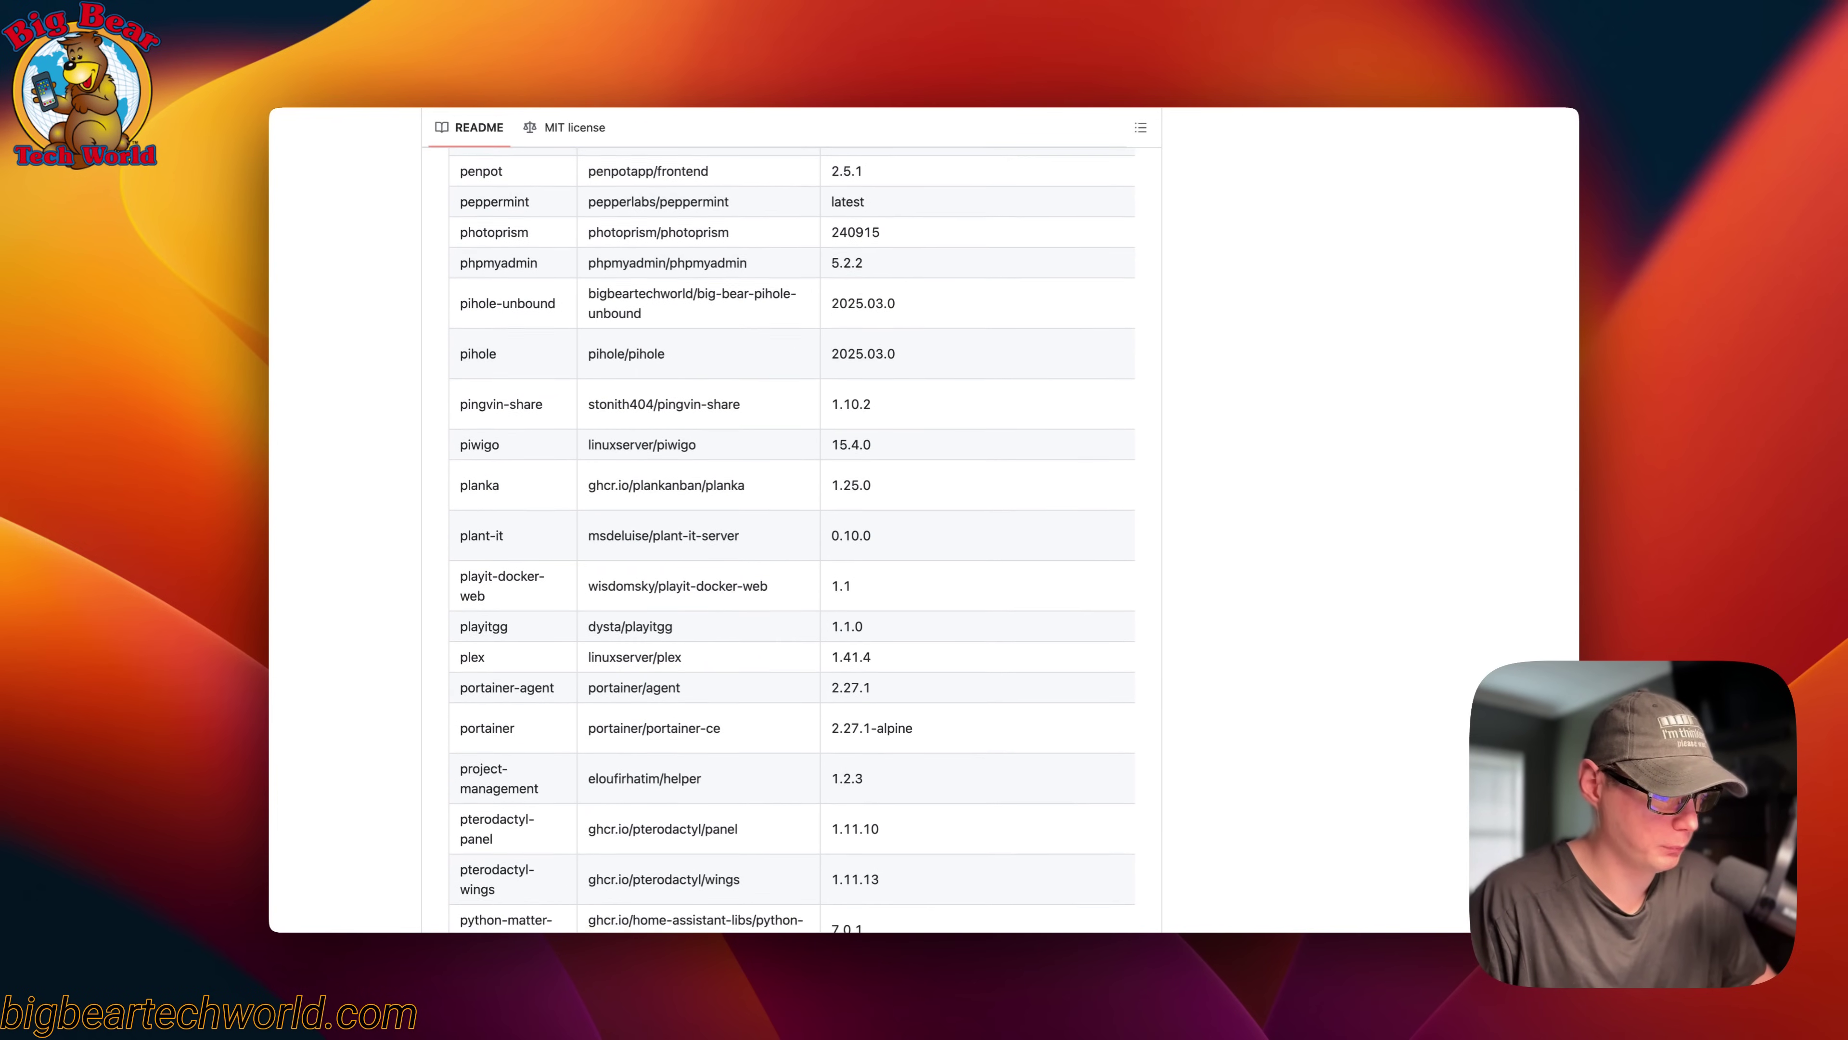
pyautogui.scroll(-1, 792, 538)
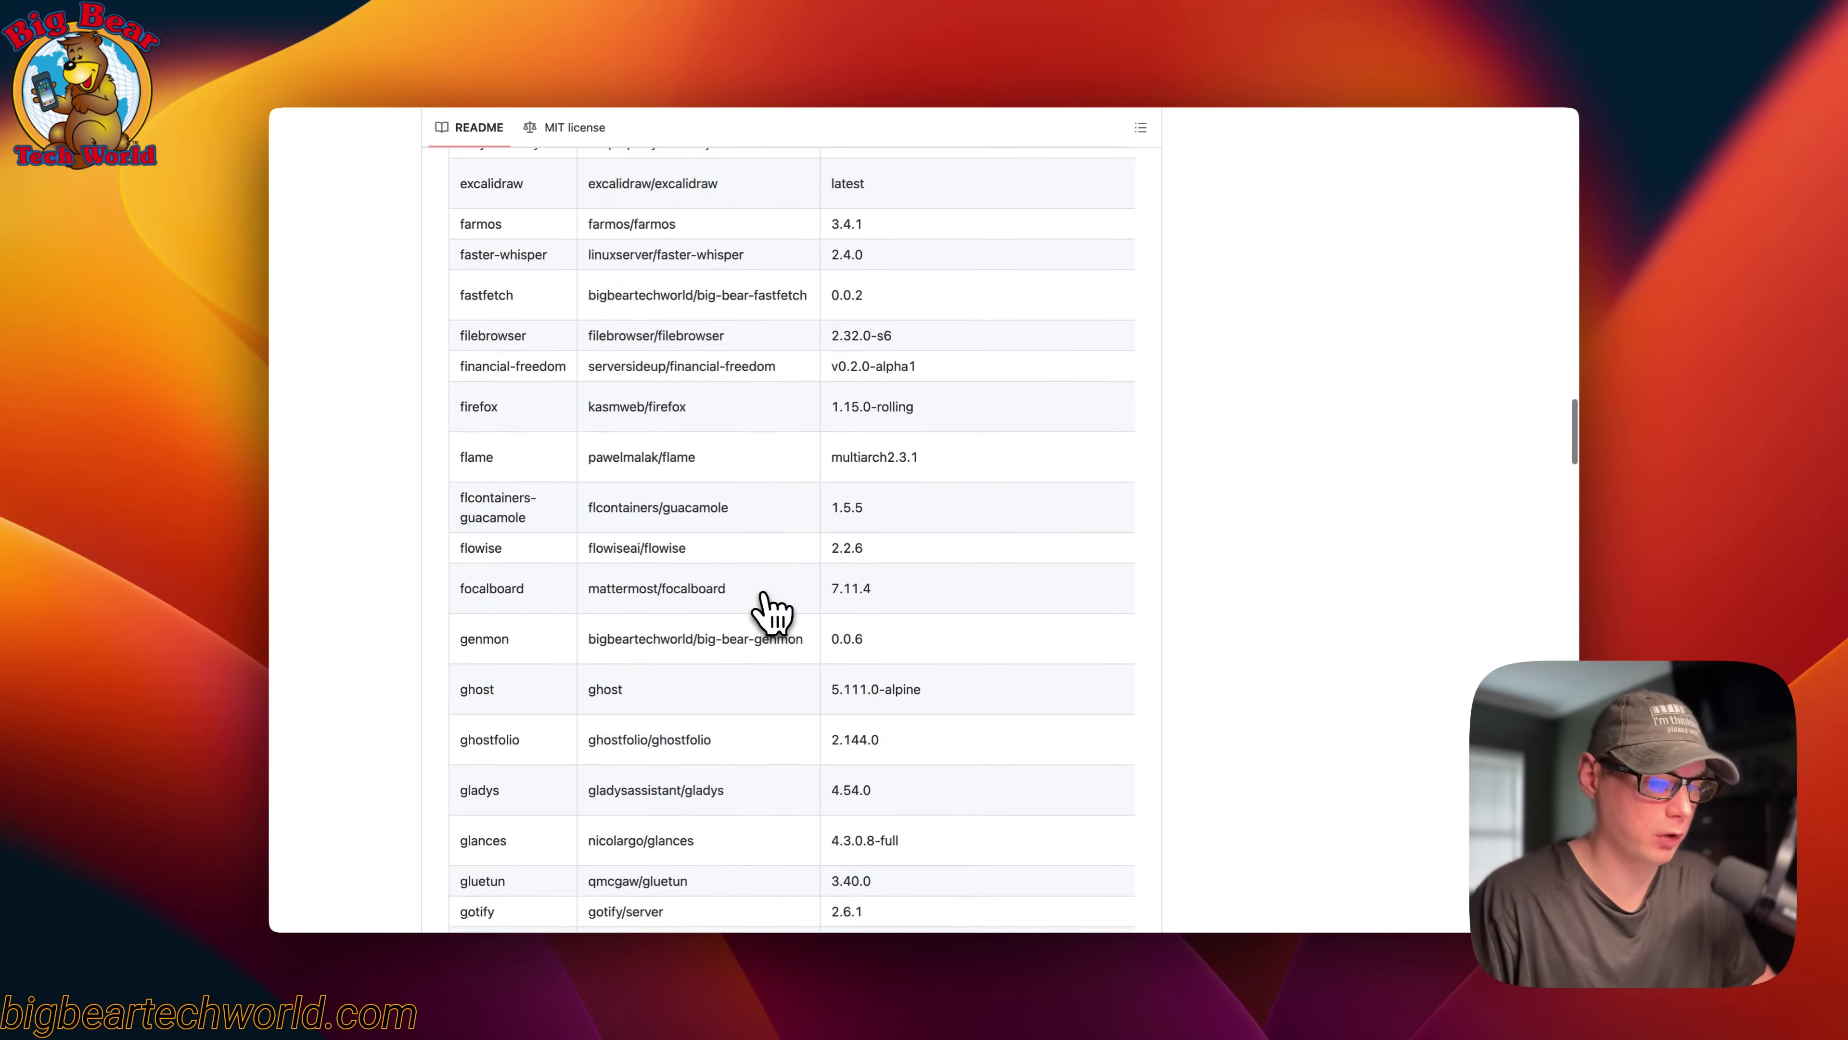
pyautogui.scroll(10, 768, 612)
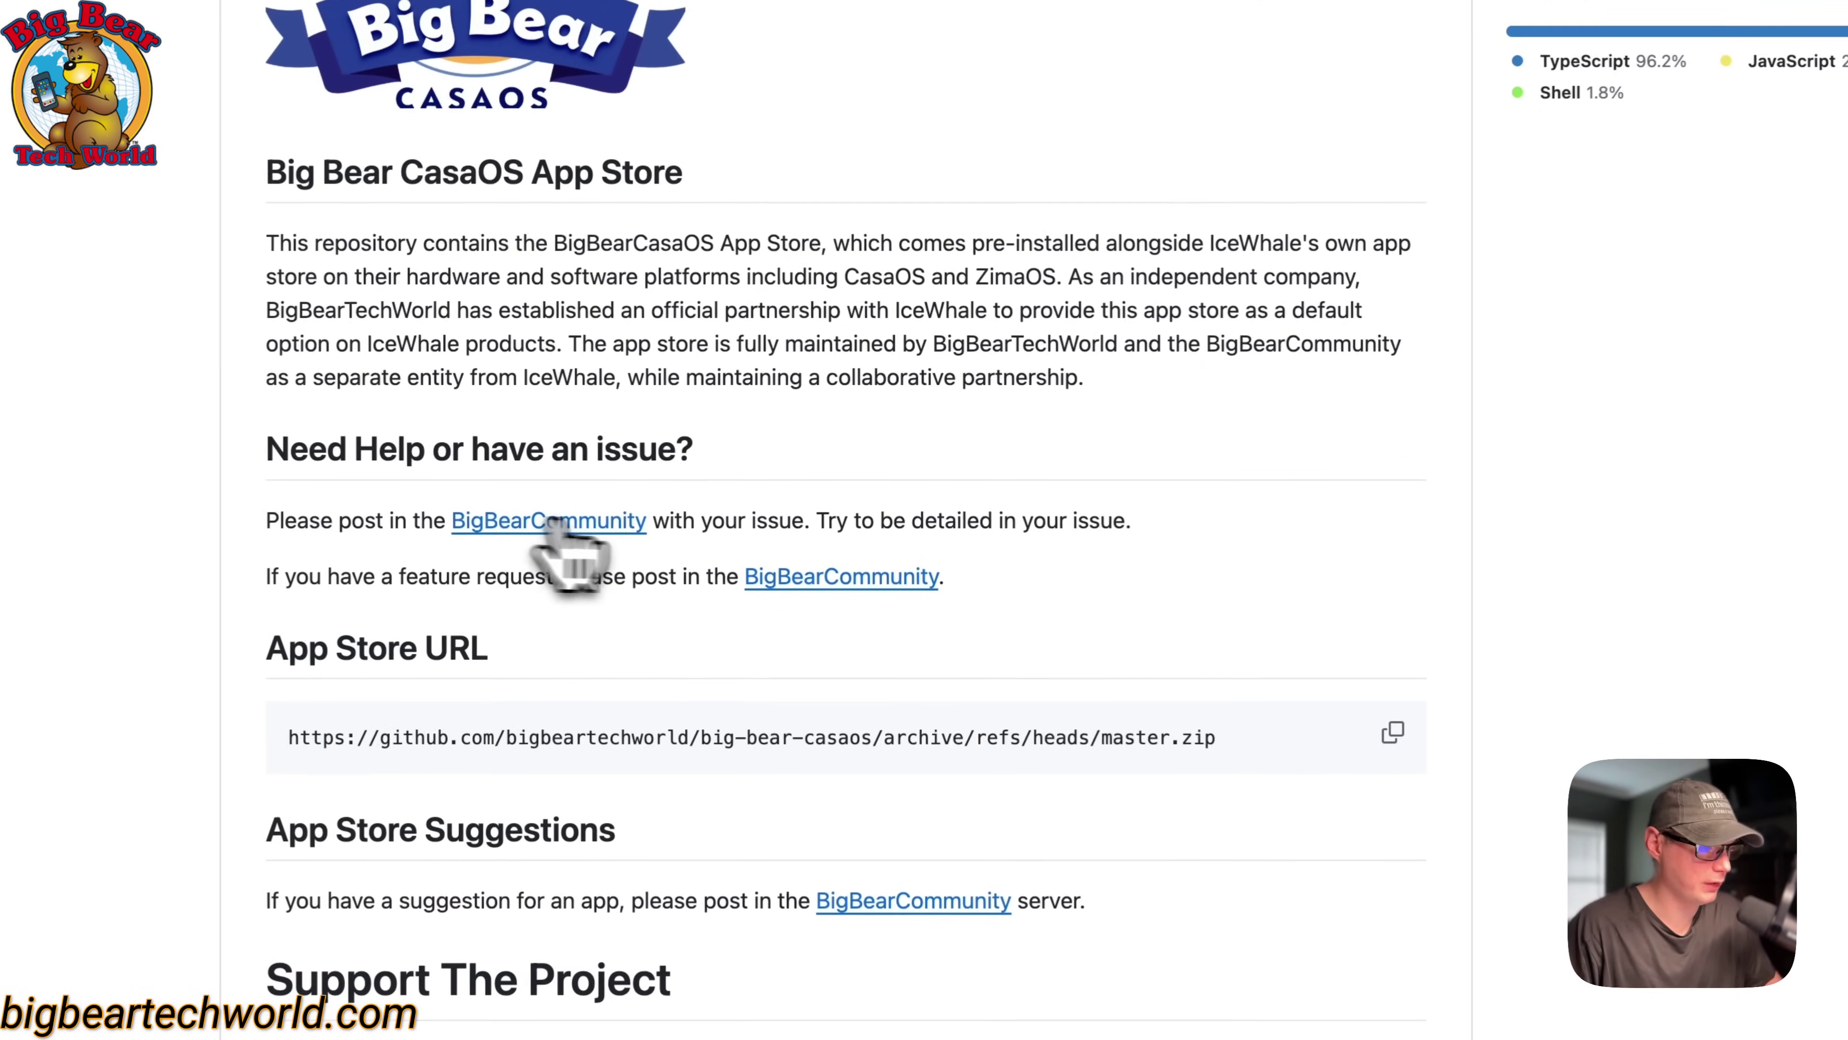
pyautogui.click(593, 477)
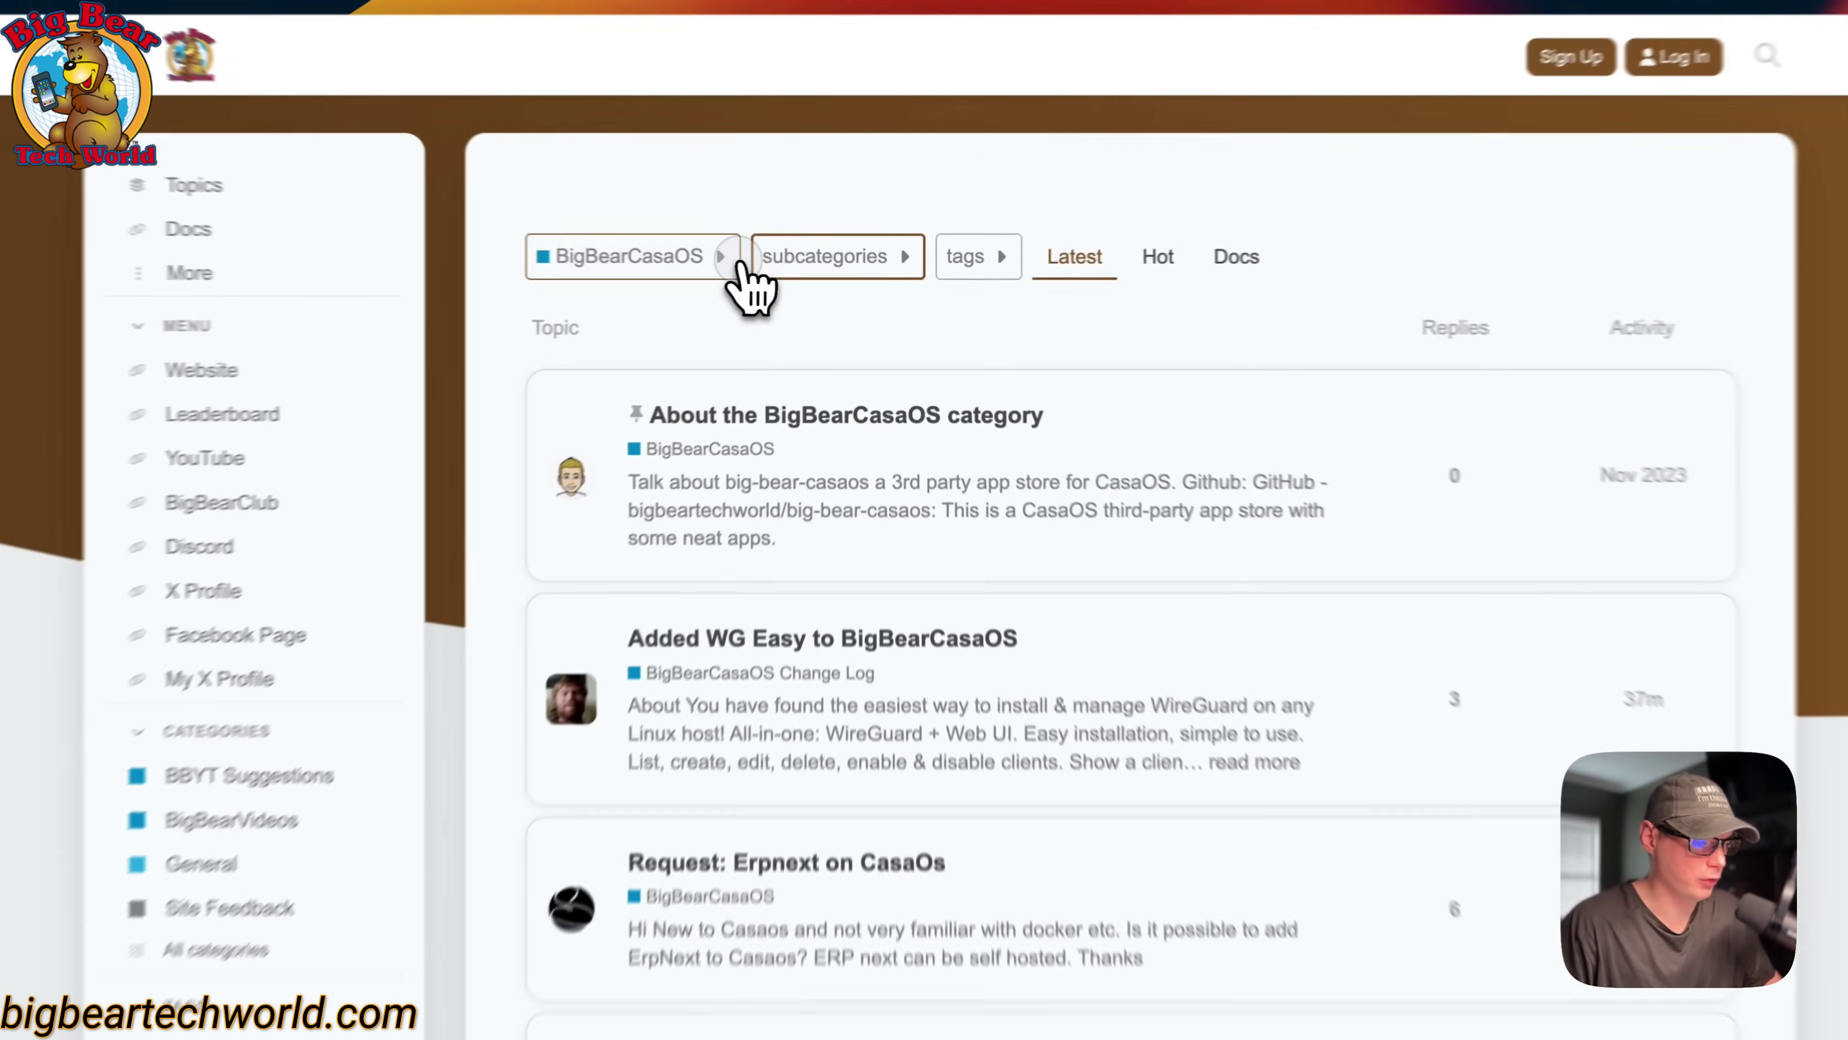
pyautogui.click(809, 267)
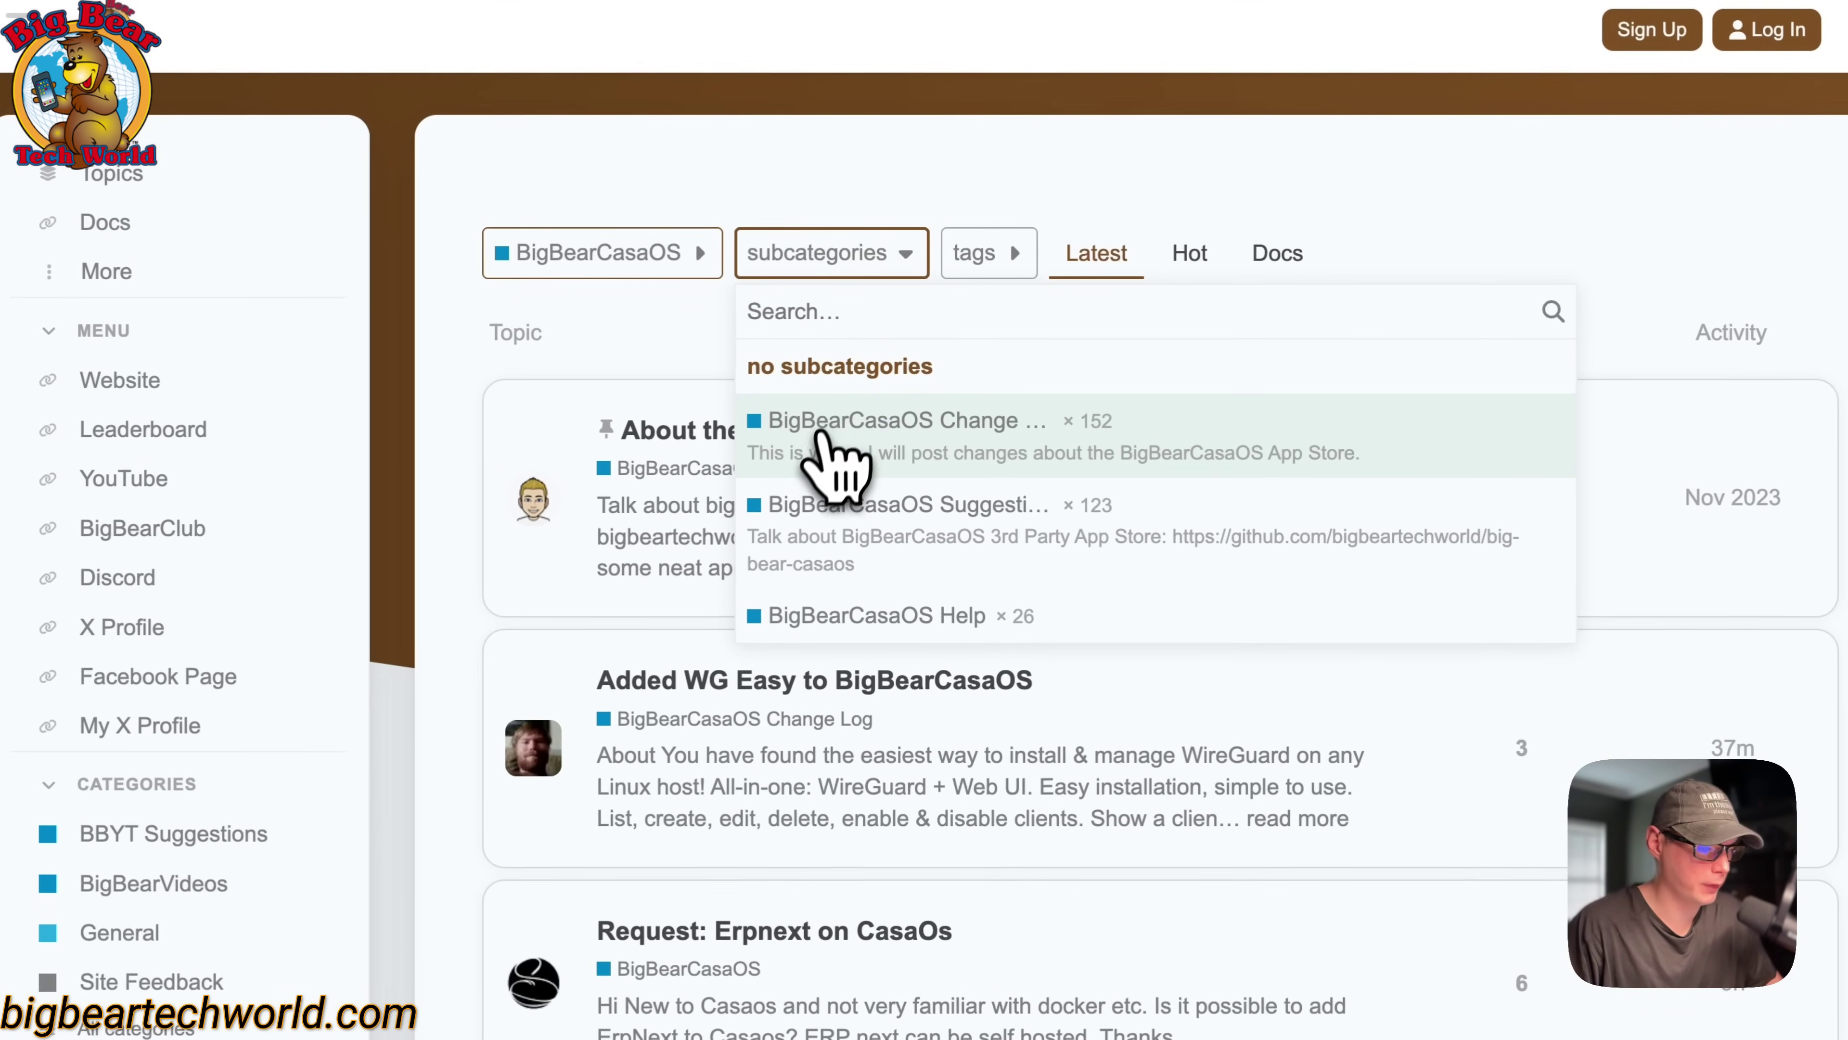
pyautogui.click(873, 535)
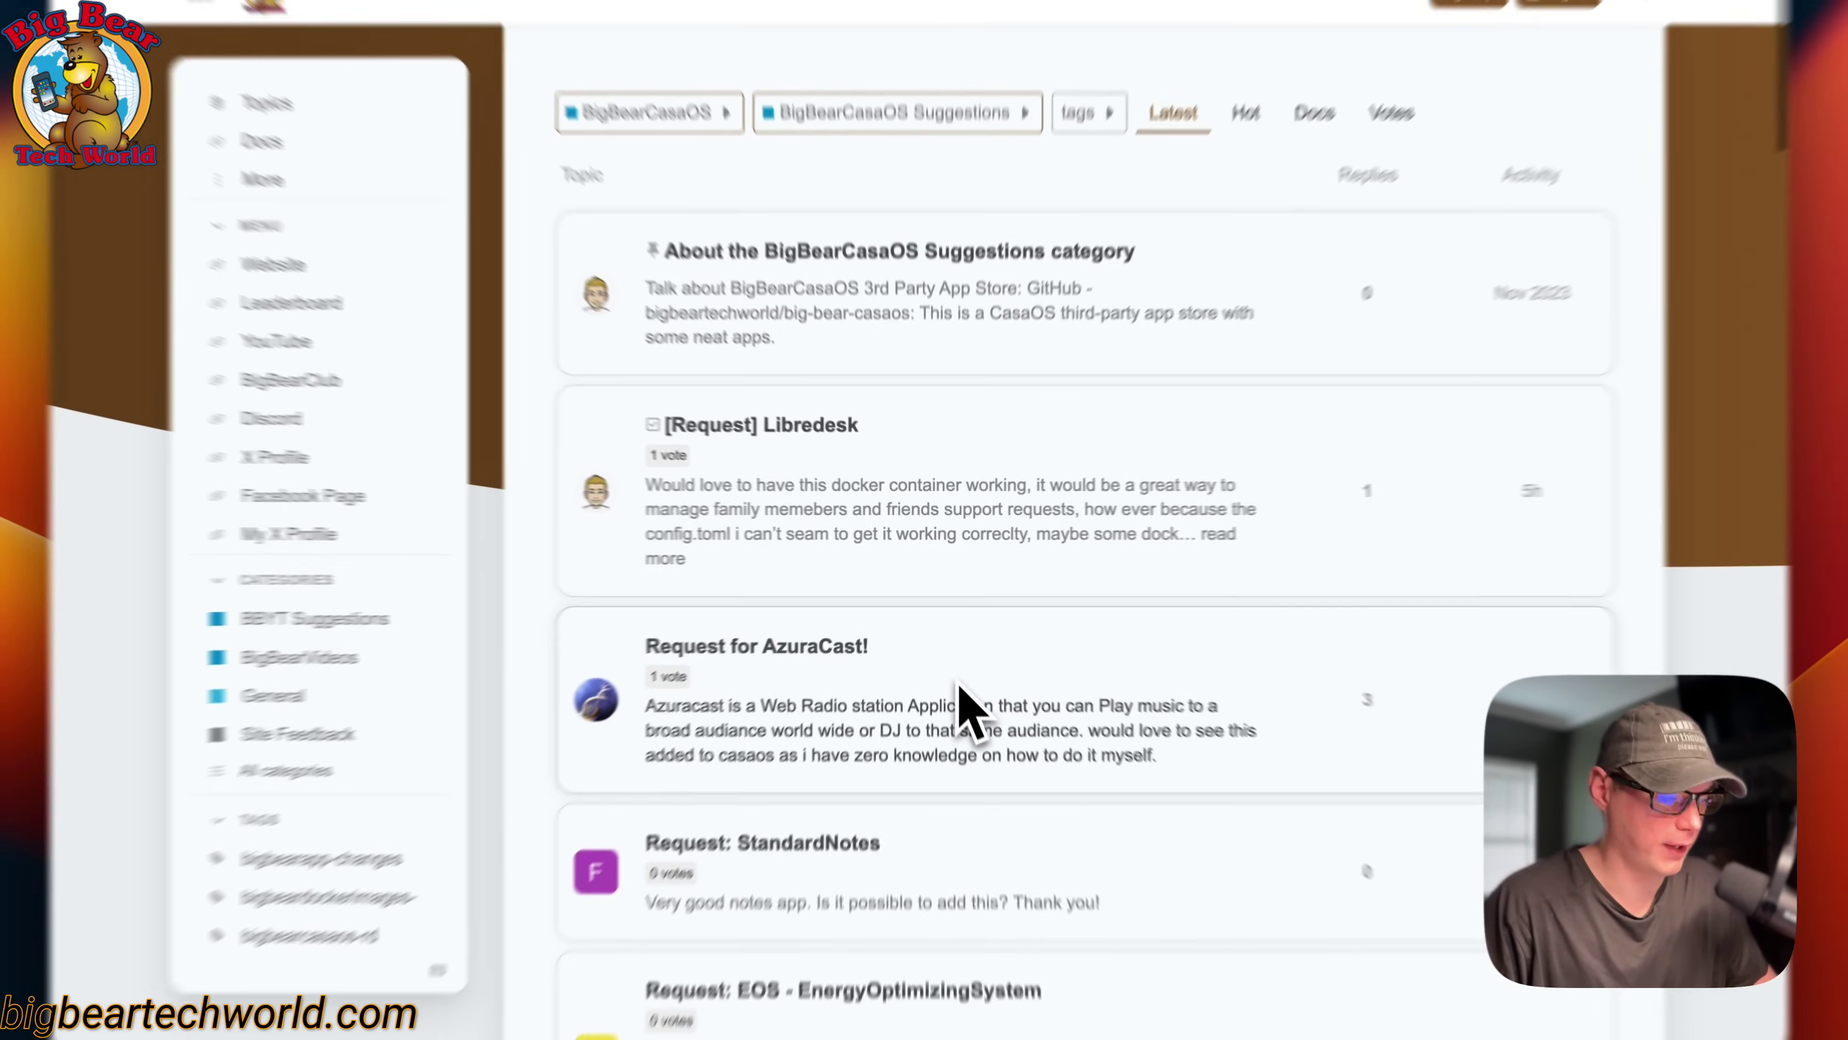
pyautogui.scroll(-7, 990, 629)
pyautogui.scroll(-2, 960, 713)
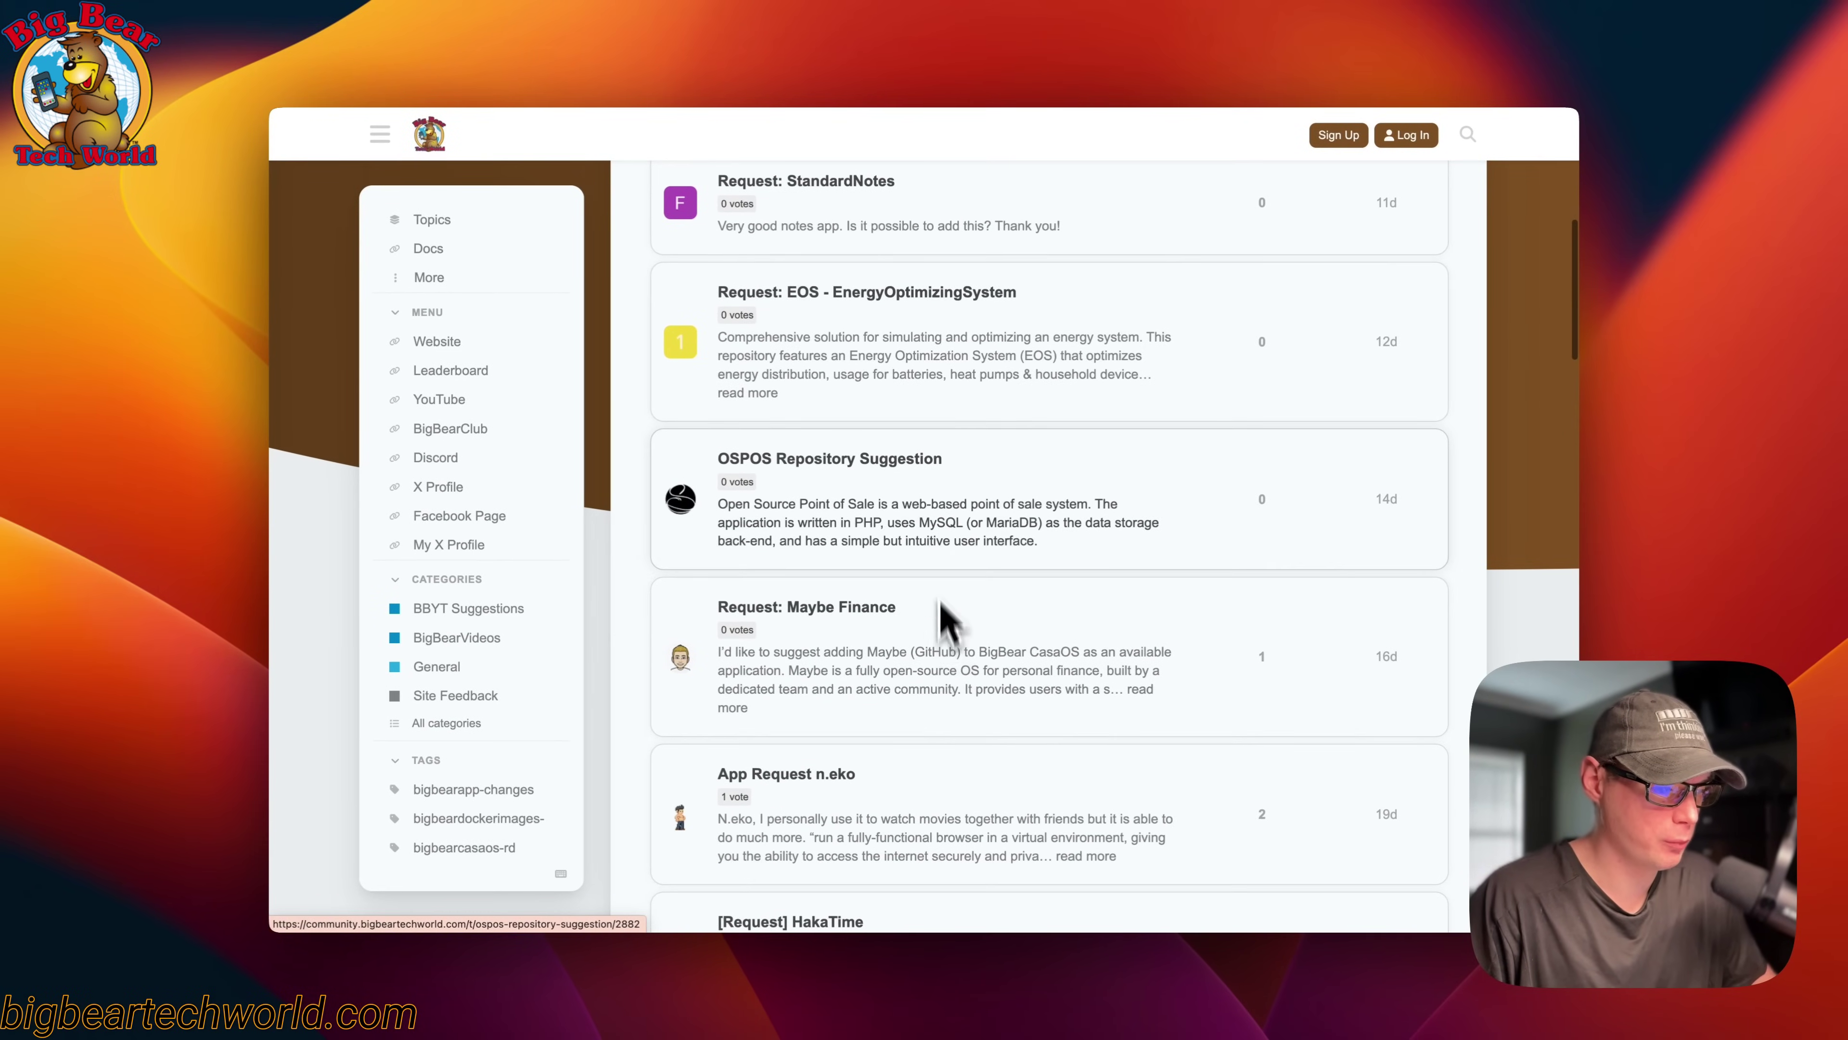
pyautogui.scroll(10, 944, 583)
pyautogui.hscroll(-5, 640, 536)
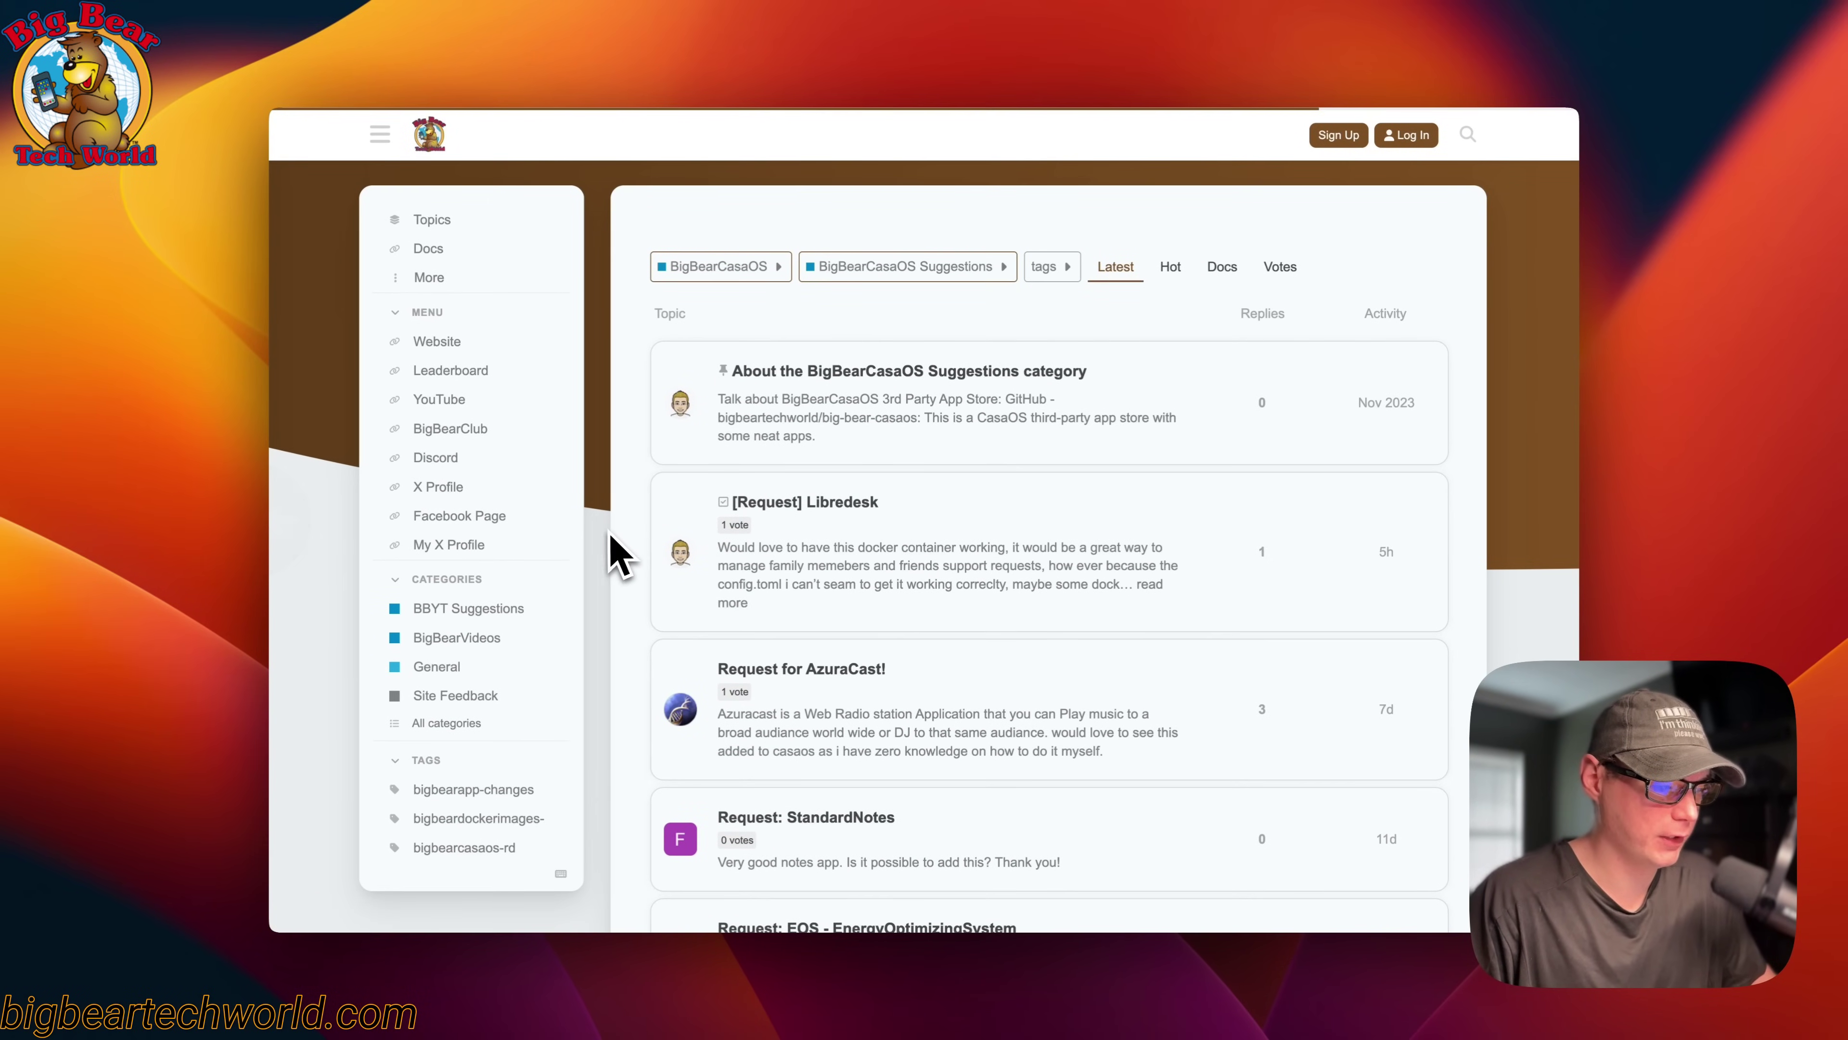
pyautogui.hscroll(-5, 610, 549)
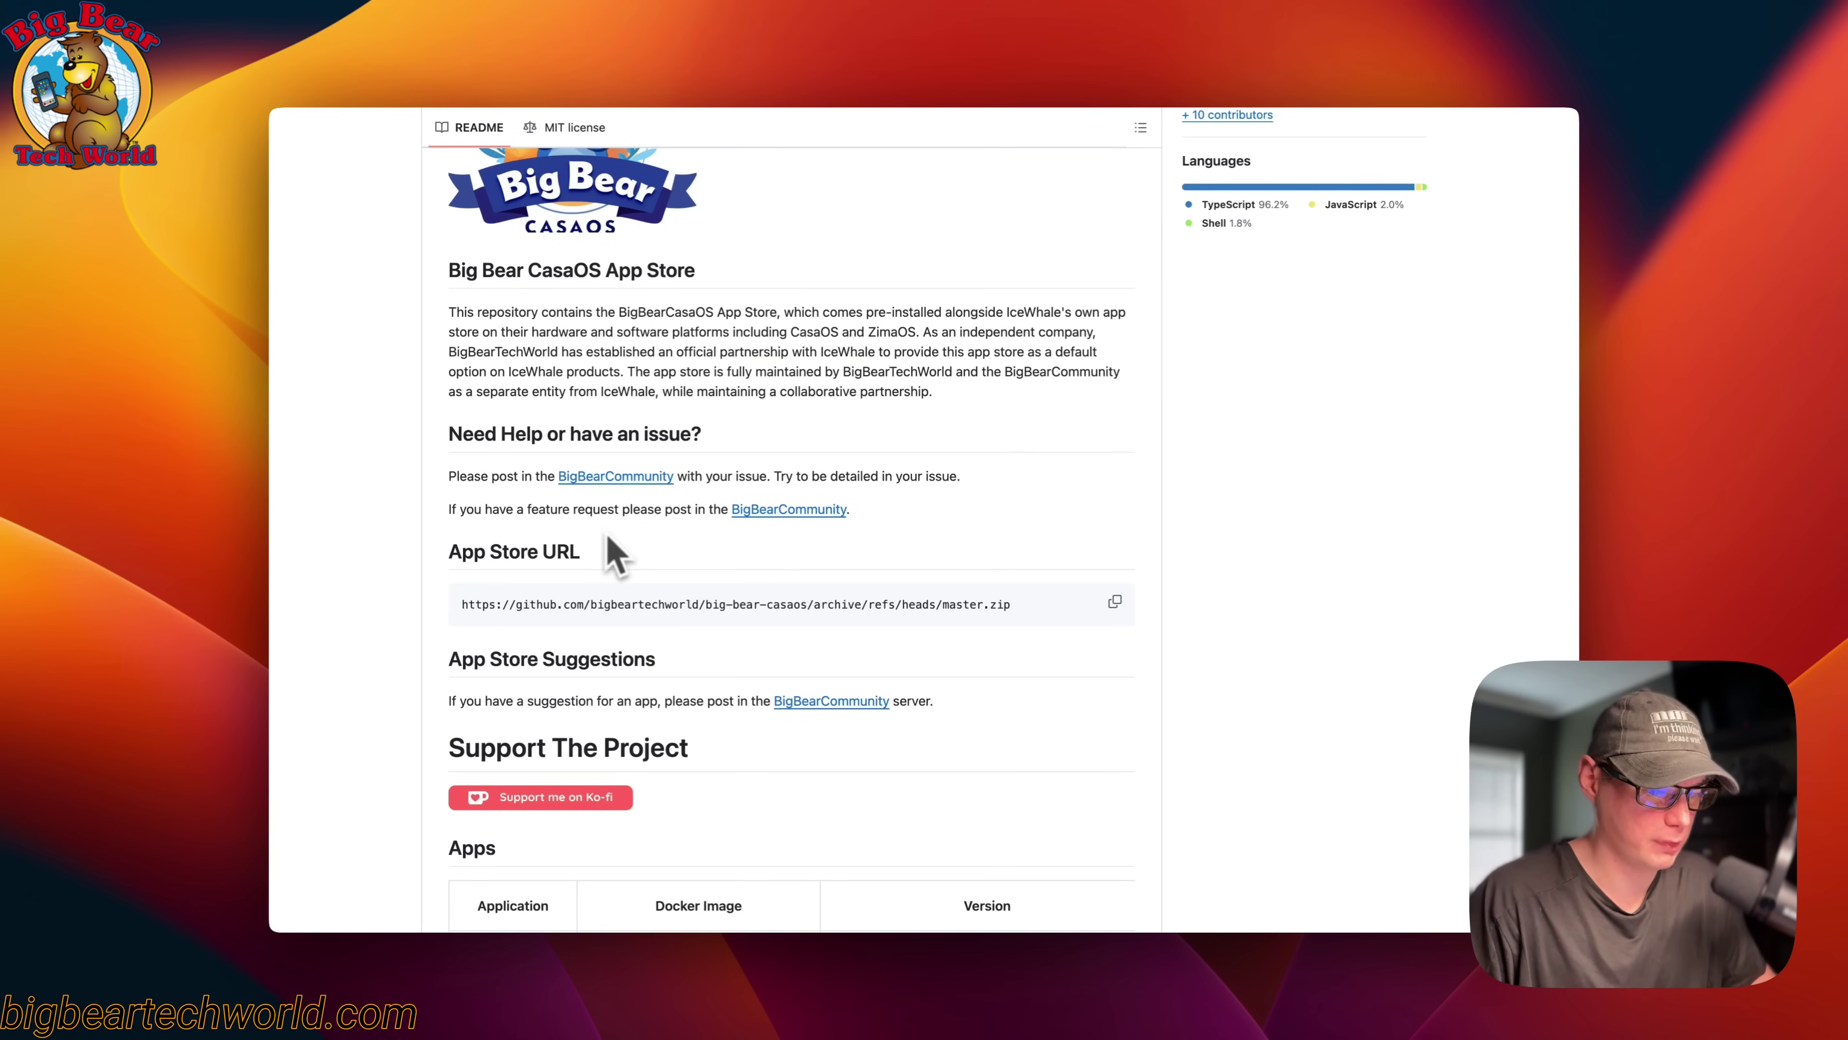
# - Scroll back to the README's App Store URL and copy it again
pyautogui.scroll(6, 615, 556)
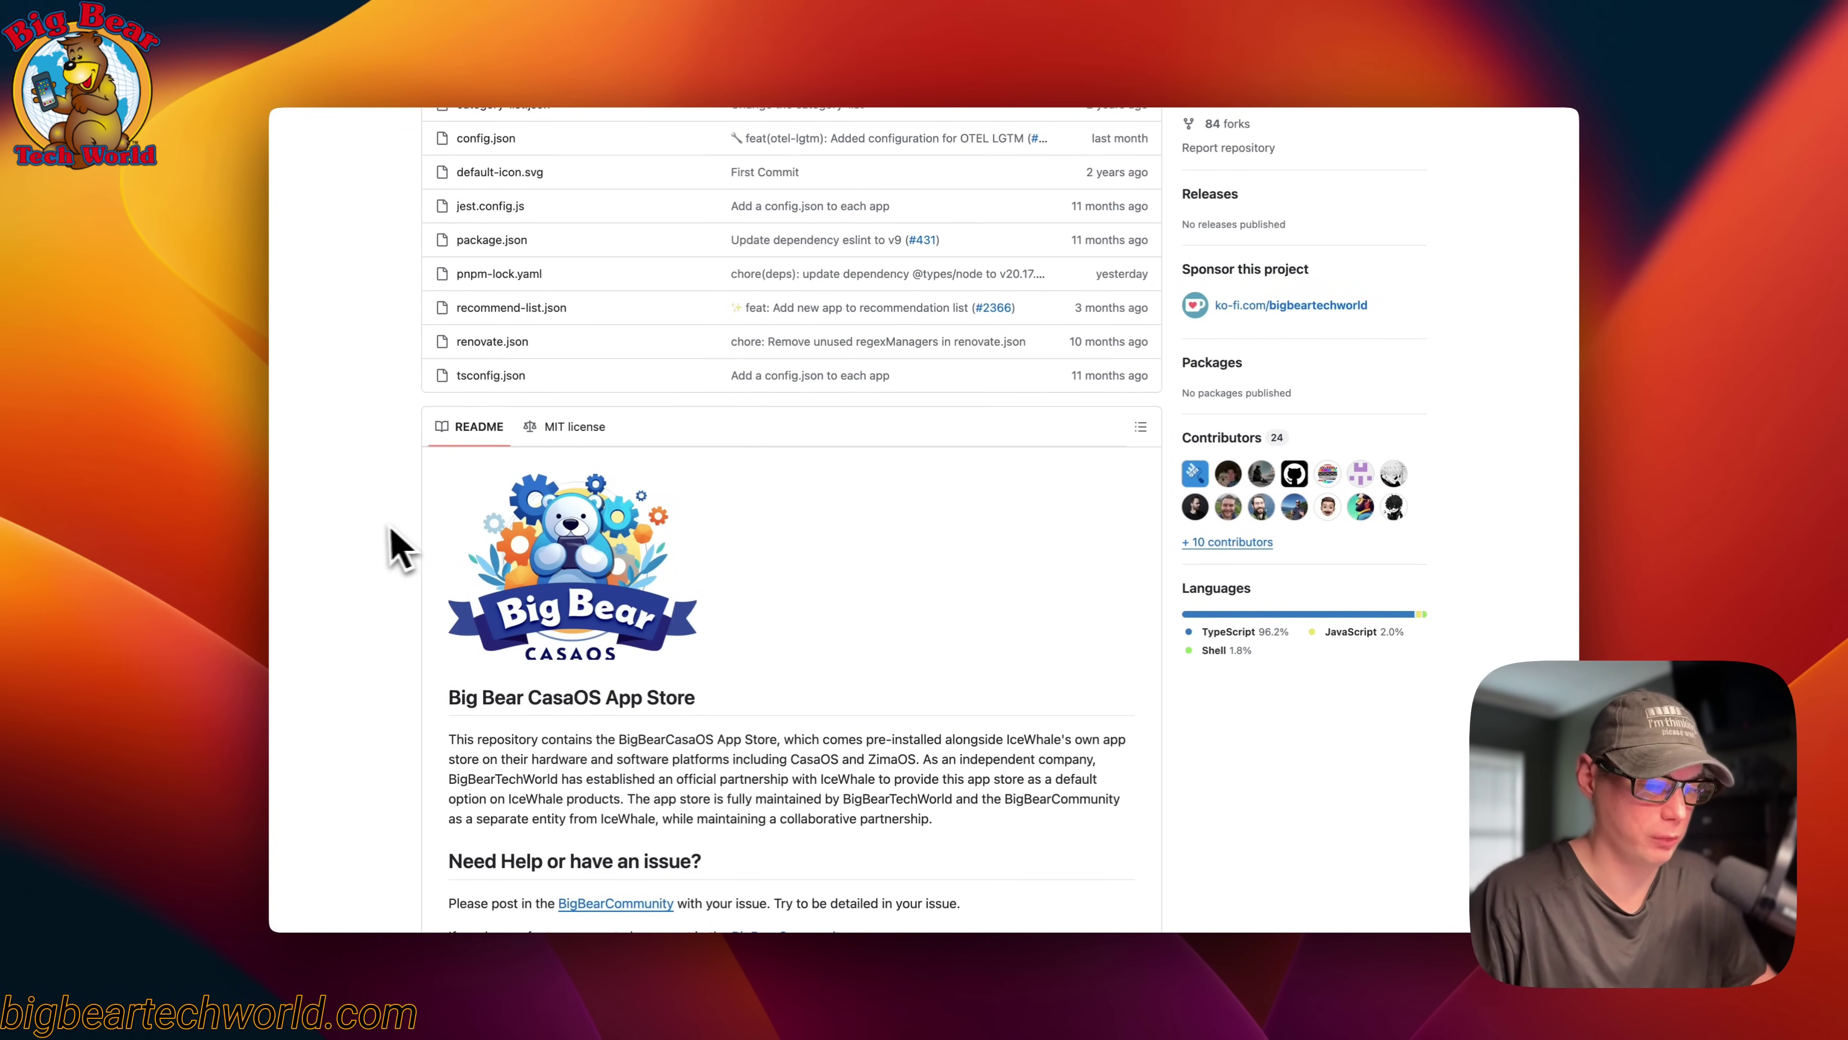
pyautogui.scroll(8, 368, 549)
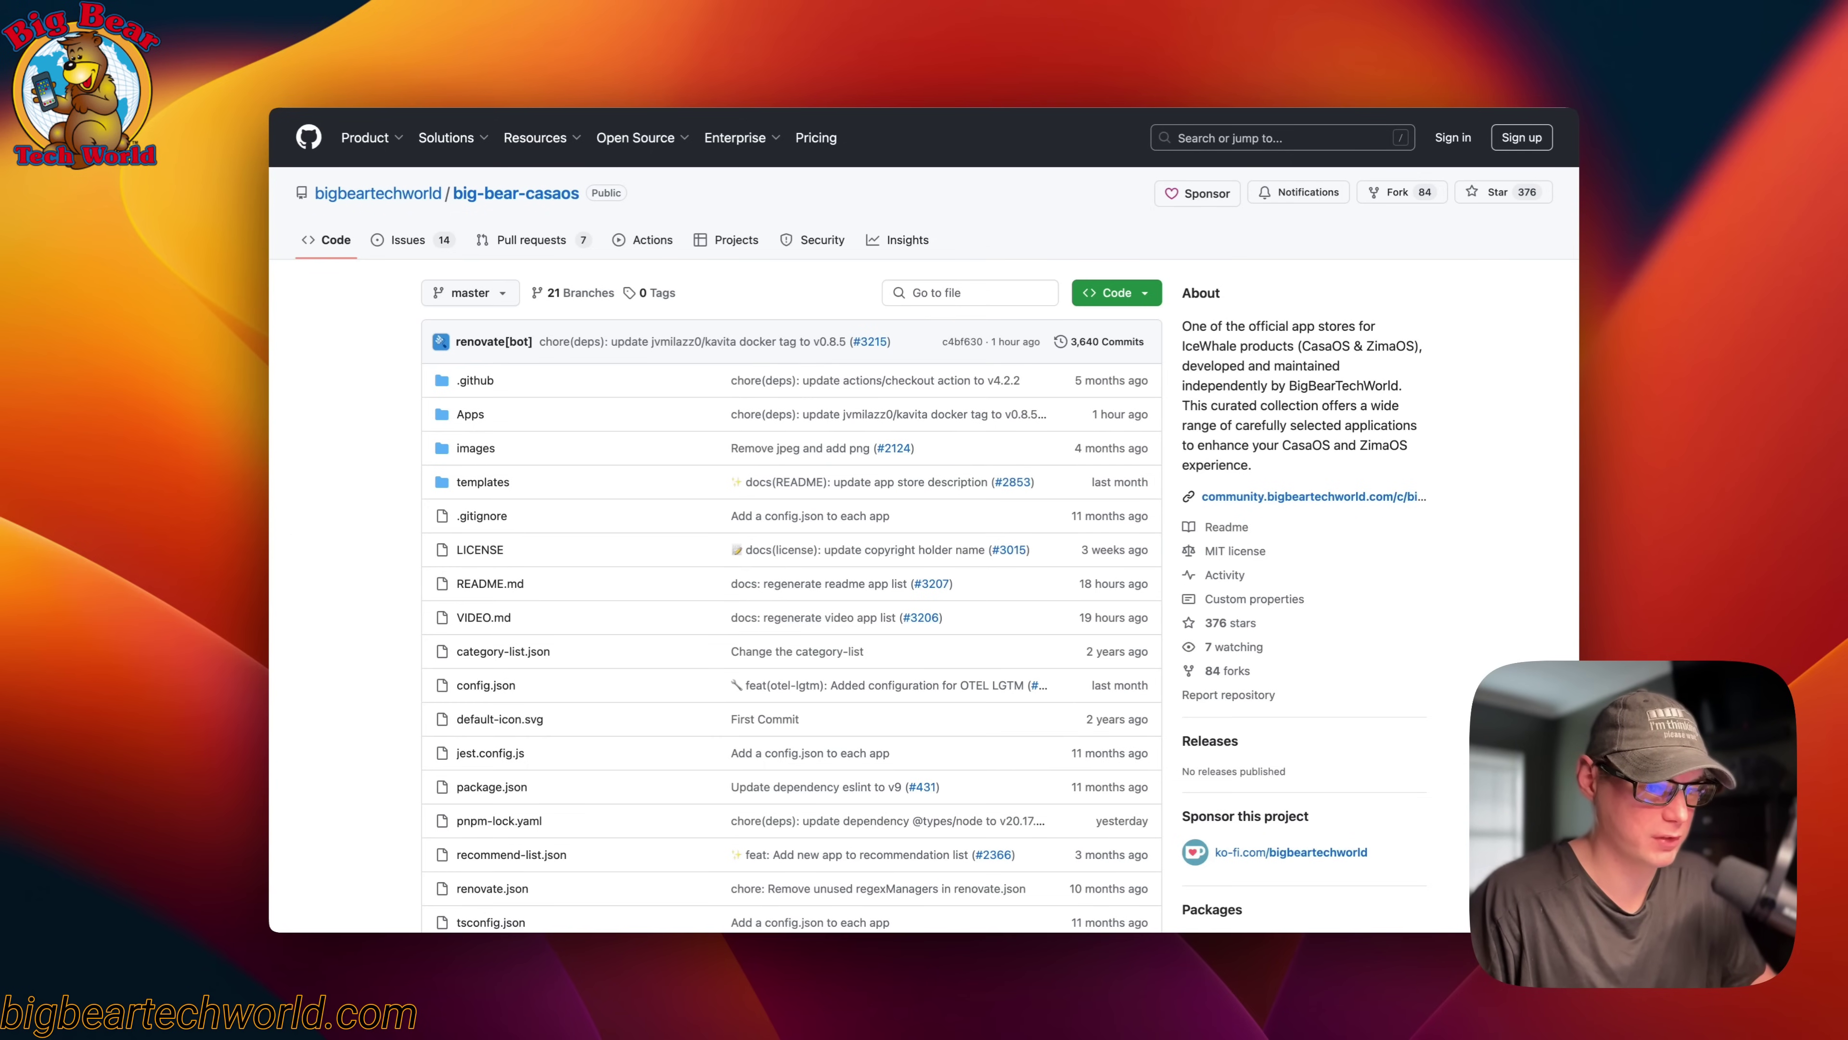
pyautogui.scroll(-15, 377, 466)
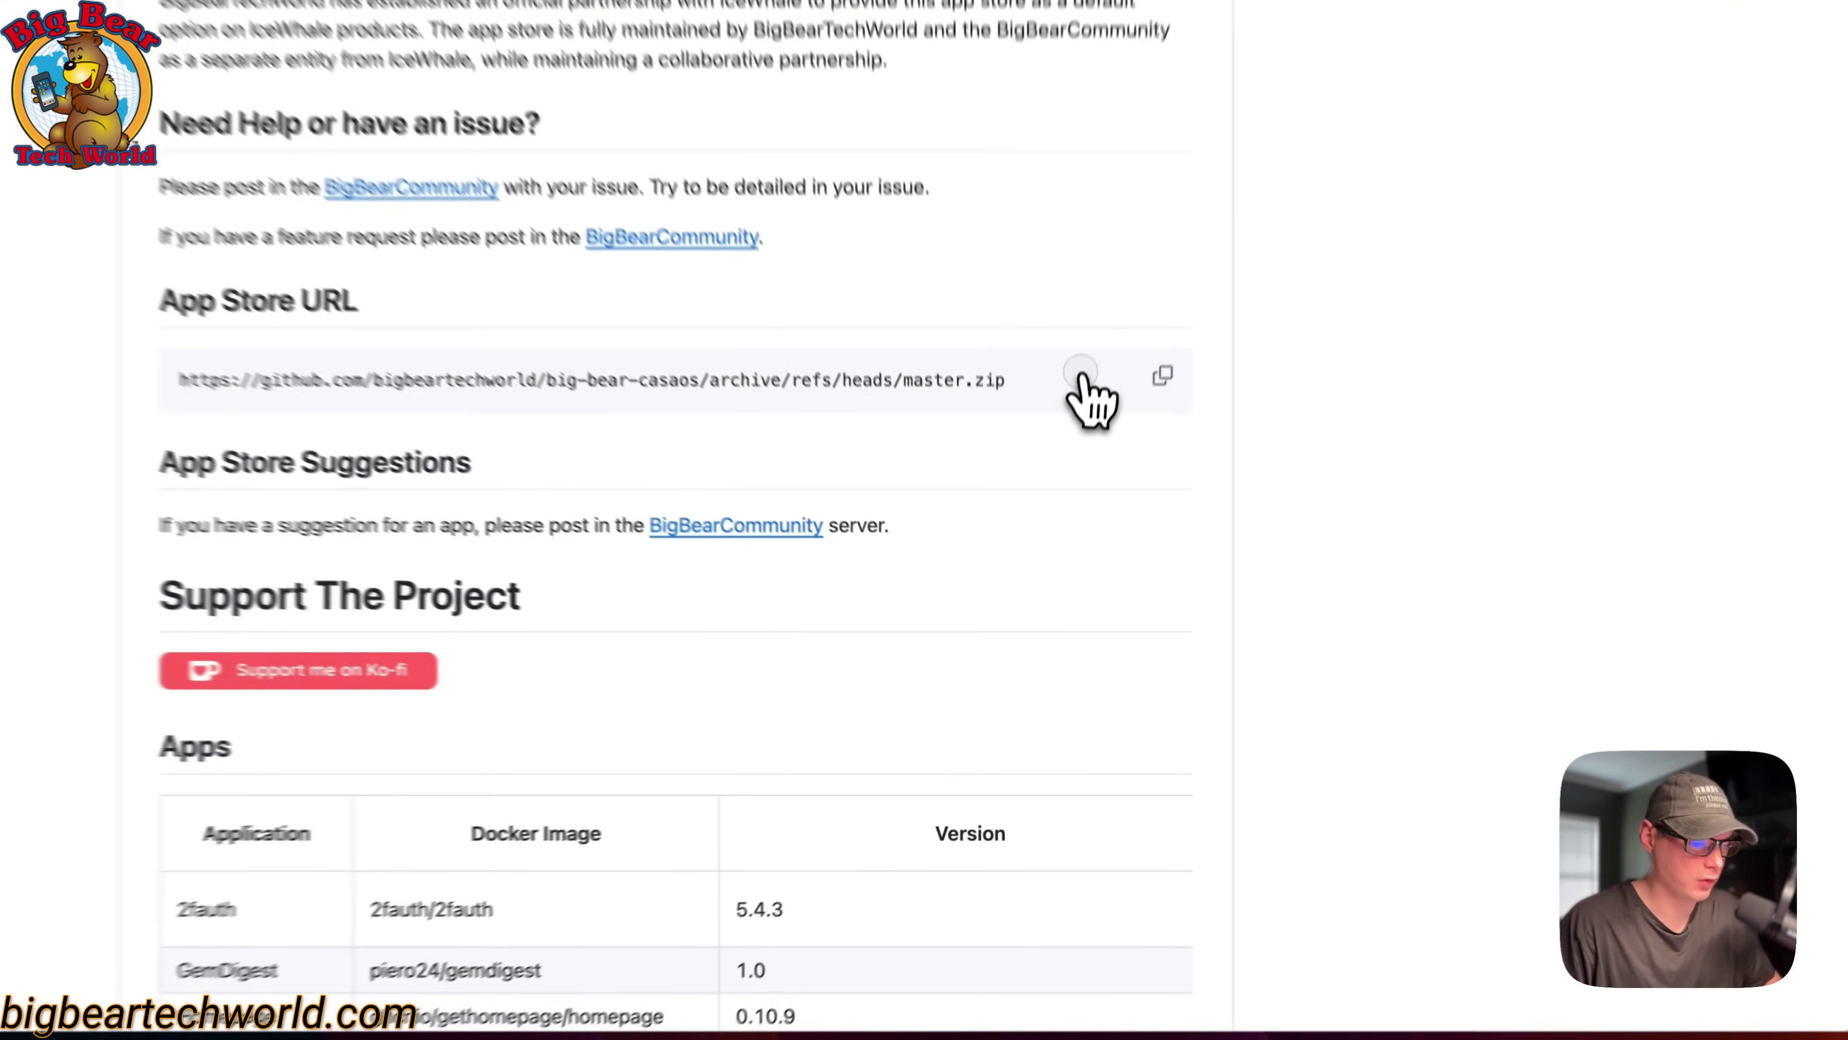
pyautogui.click(1114, 497)
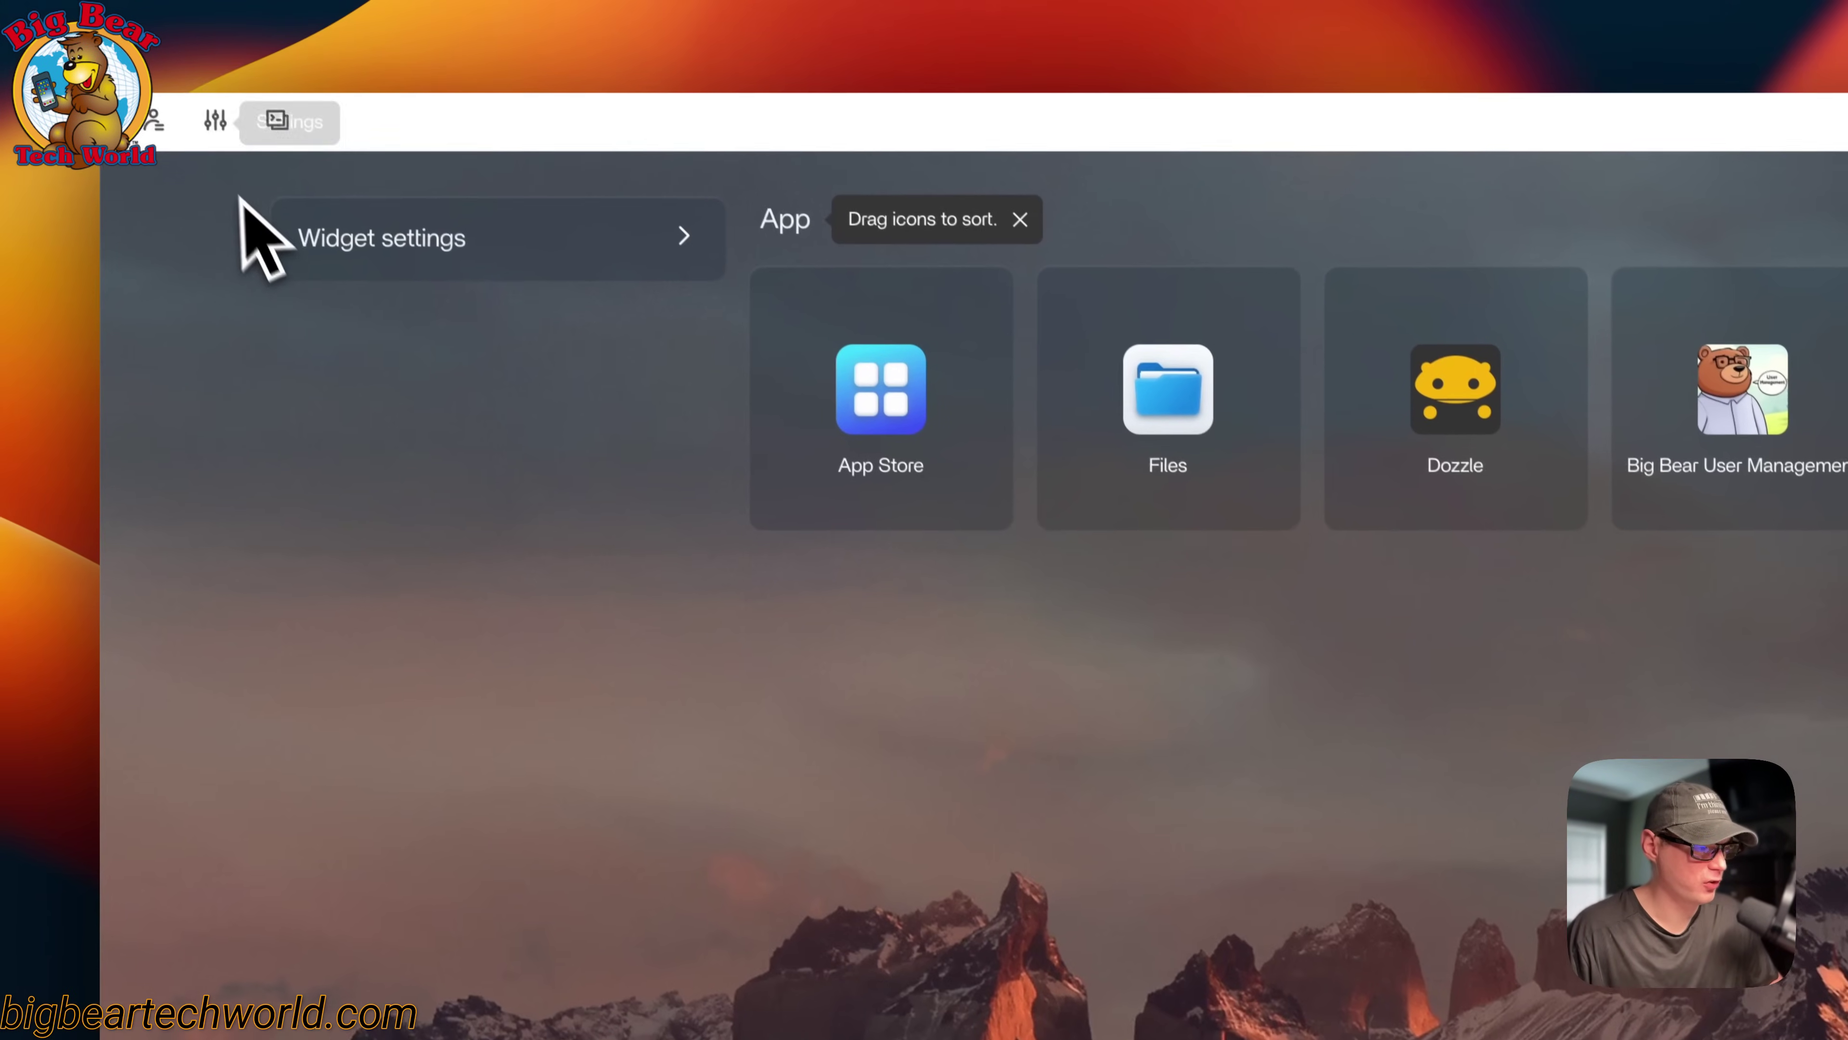
# - Dismiss the CasaOS settings panel and open the App Store listing all 298 apps
pyautogui.click(216, 120)
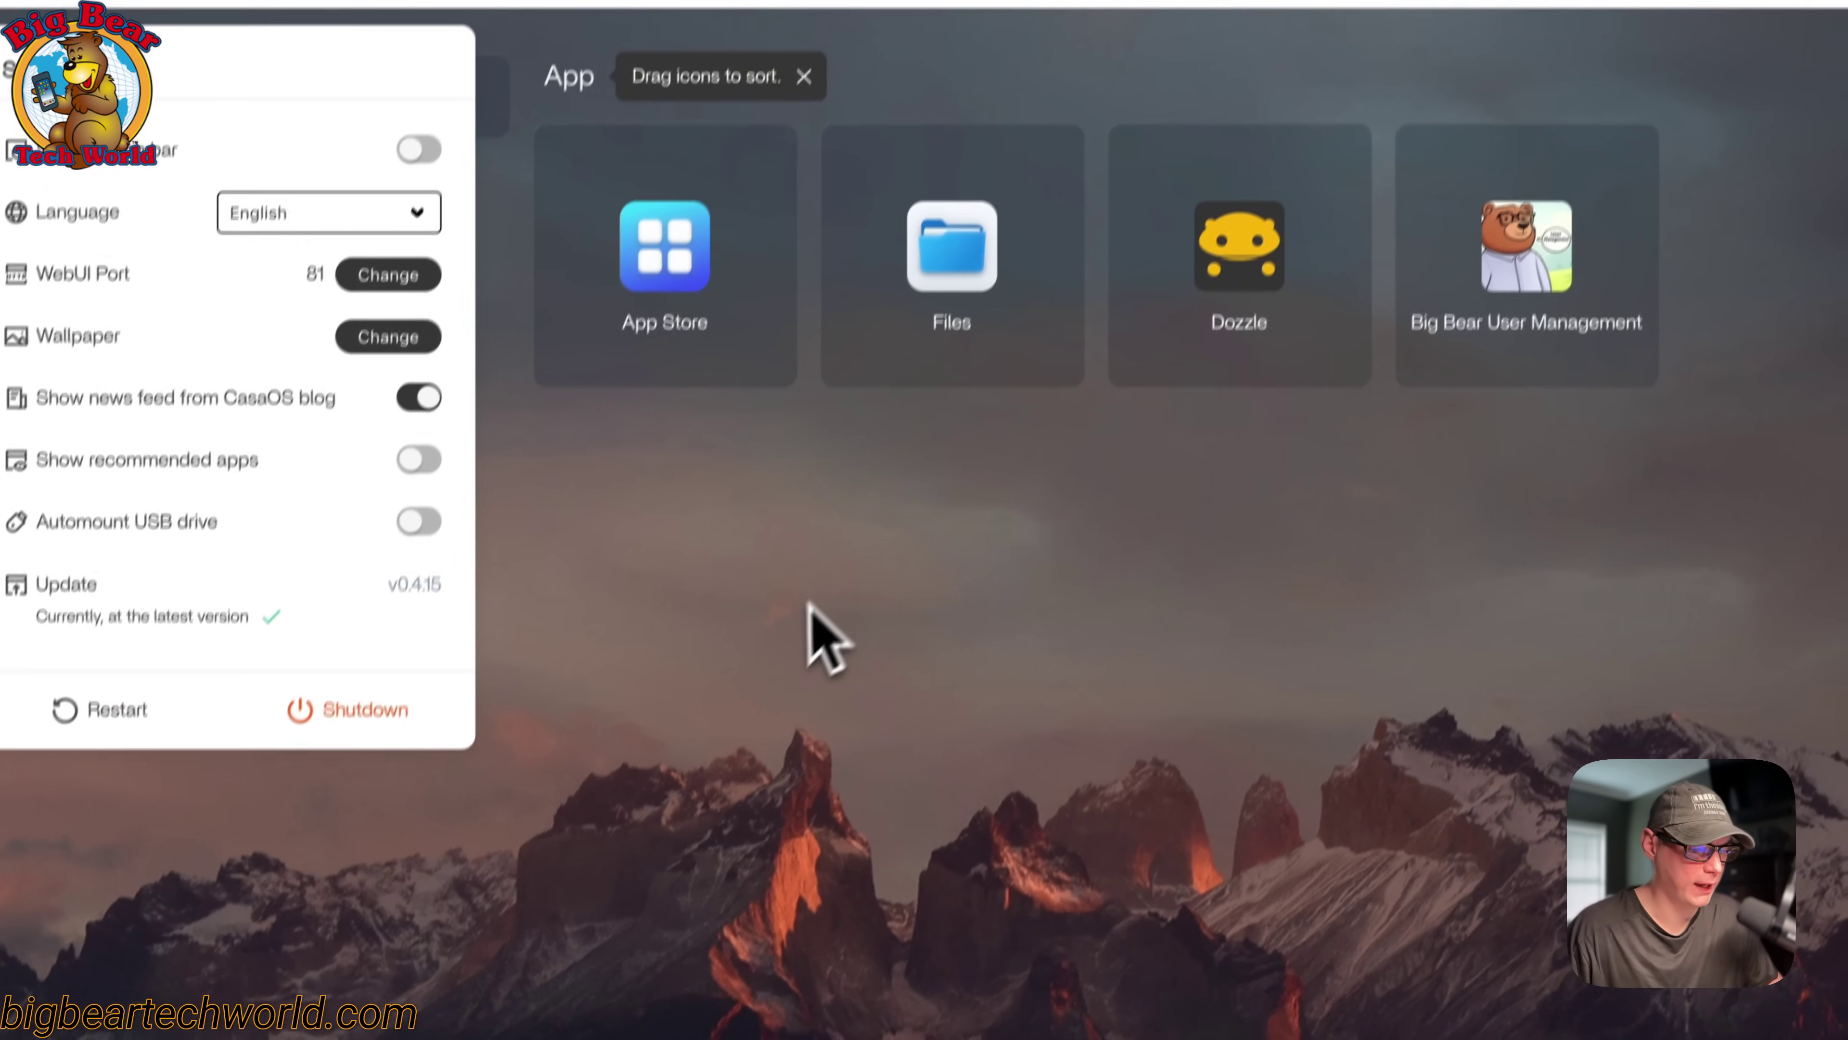
pyautogui.click(829, 560)
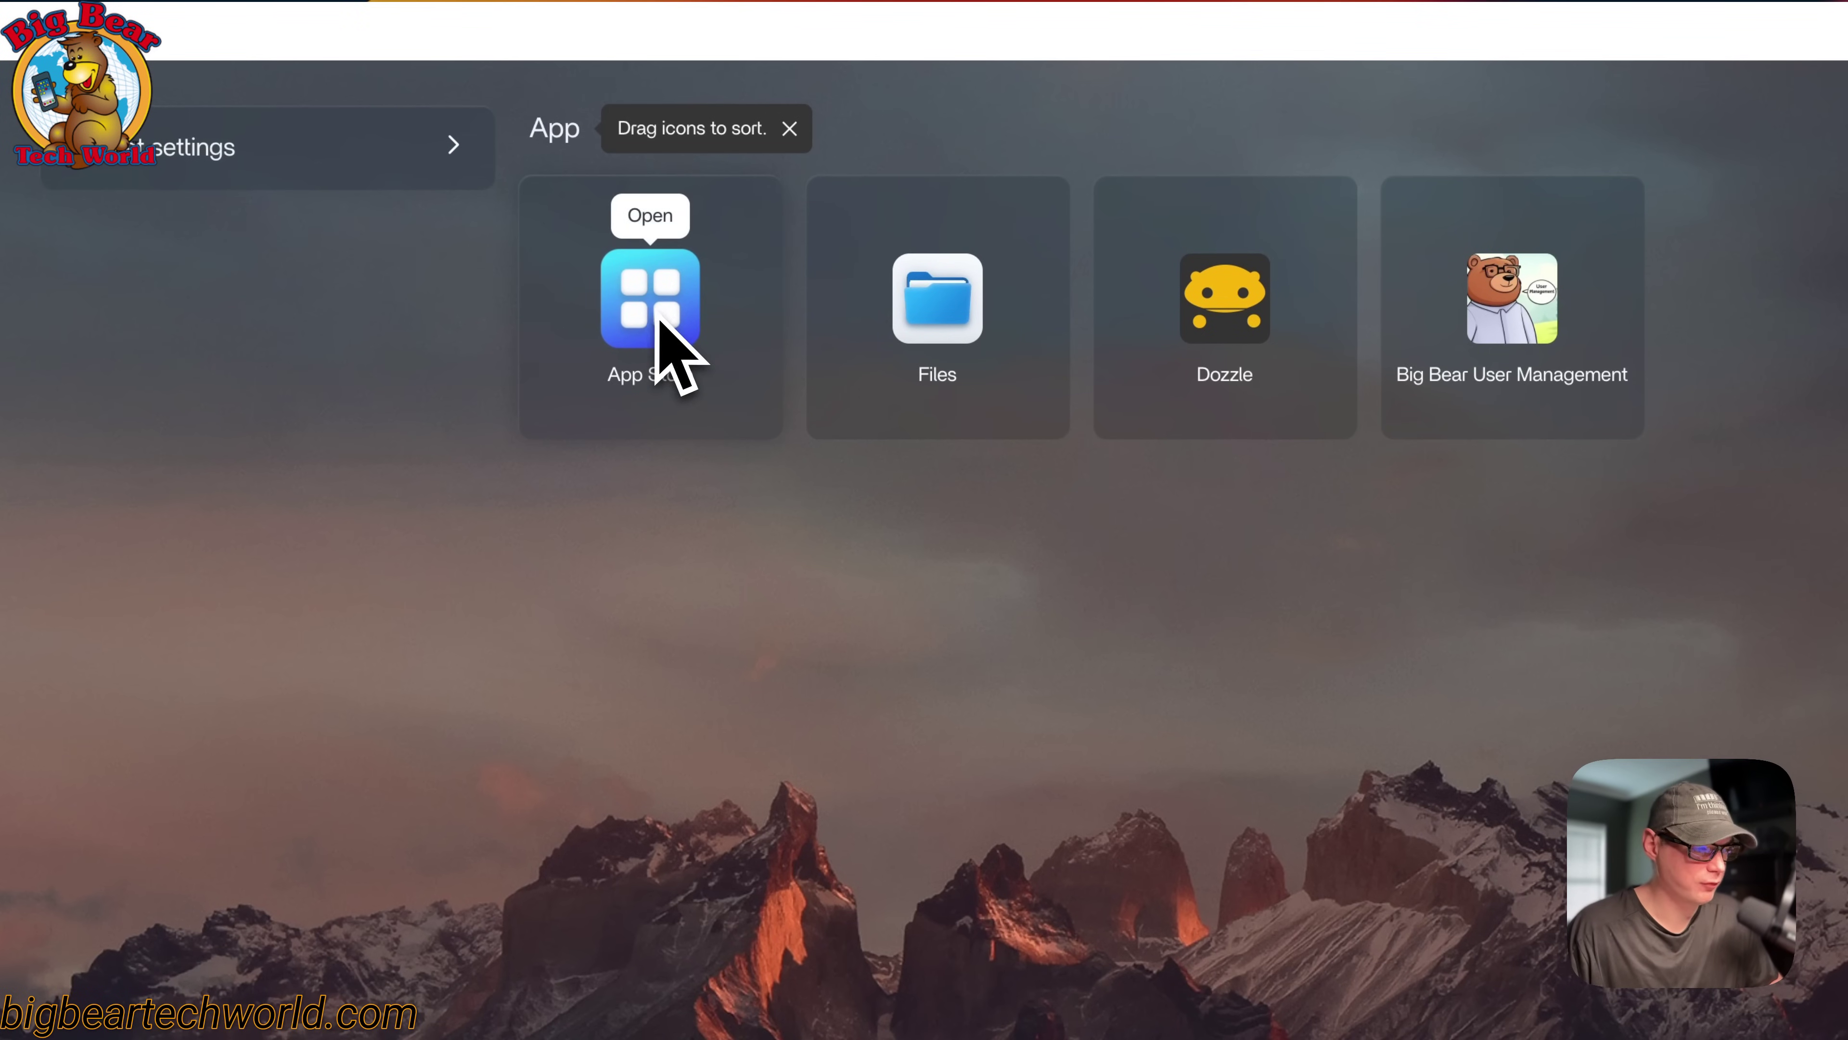
pyautogui.click(652, 334)
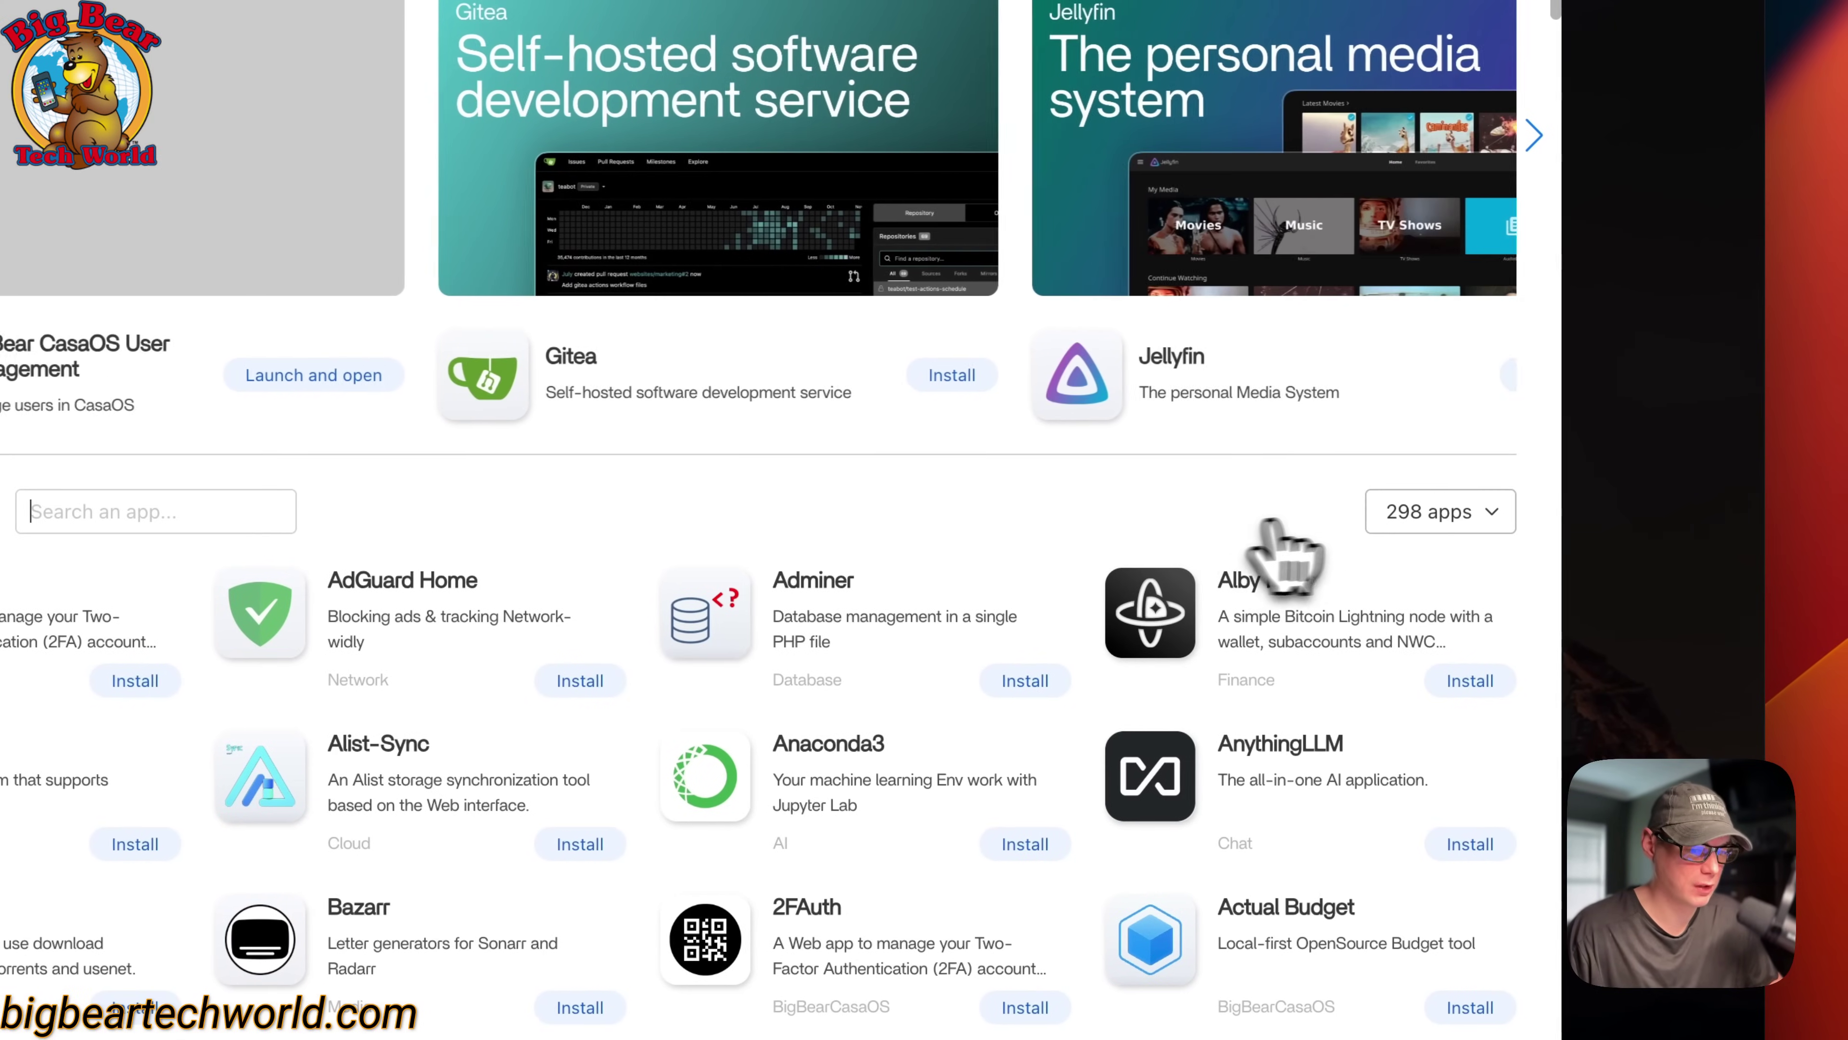
# - Add the pasted Big Bear repository ZIP URL as a new App Store source
pyautogui.click(1393, 511)
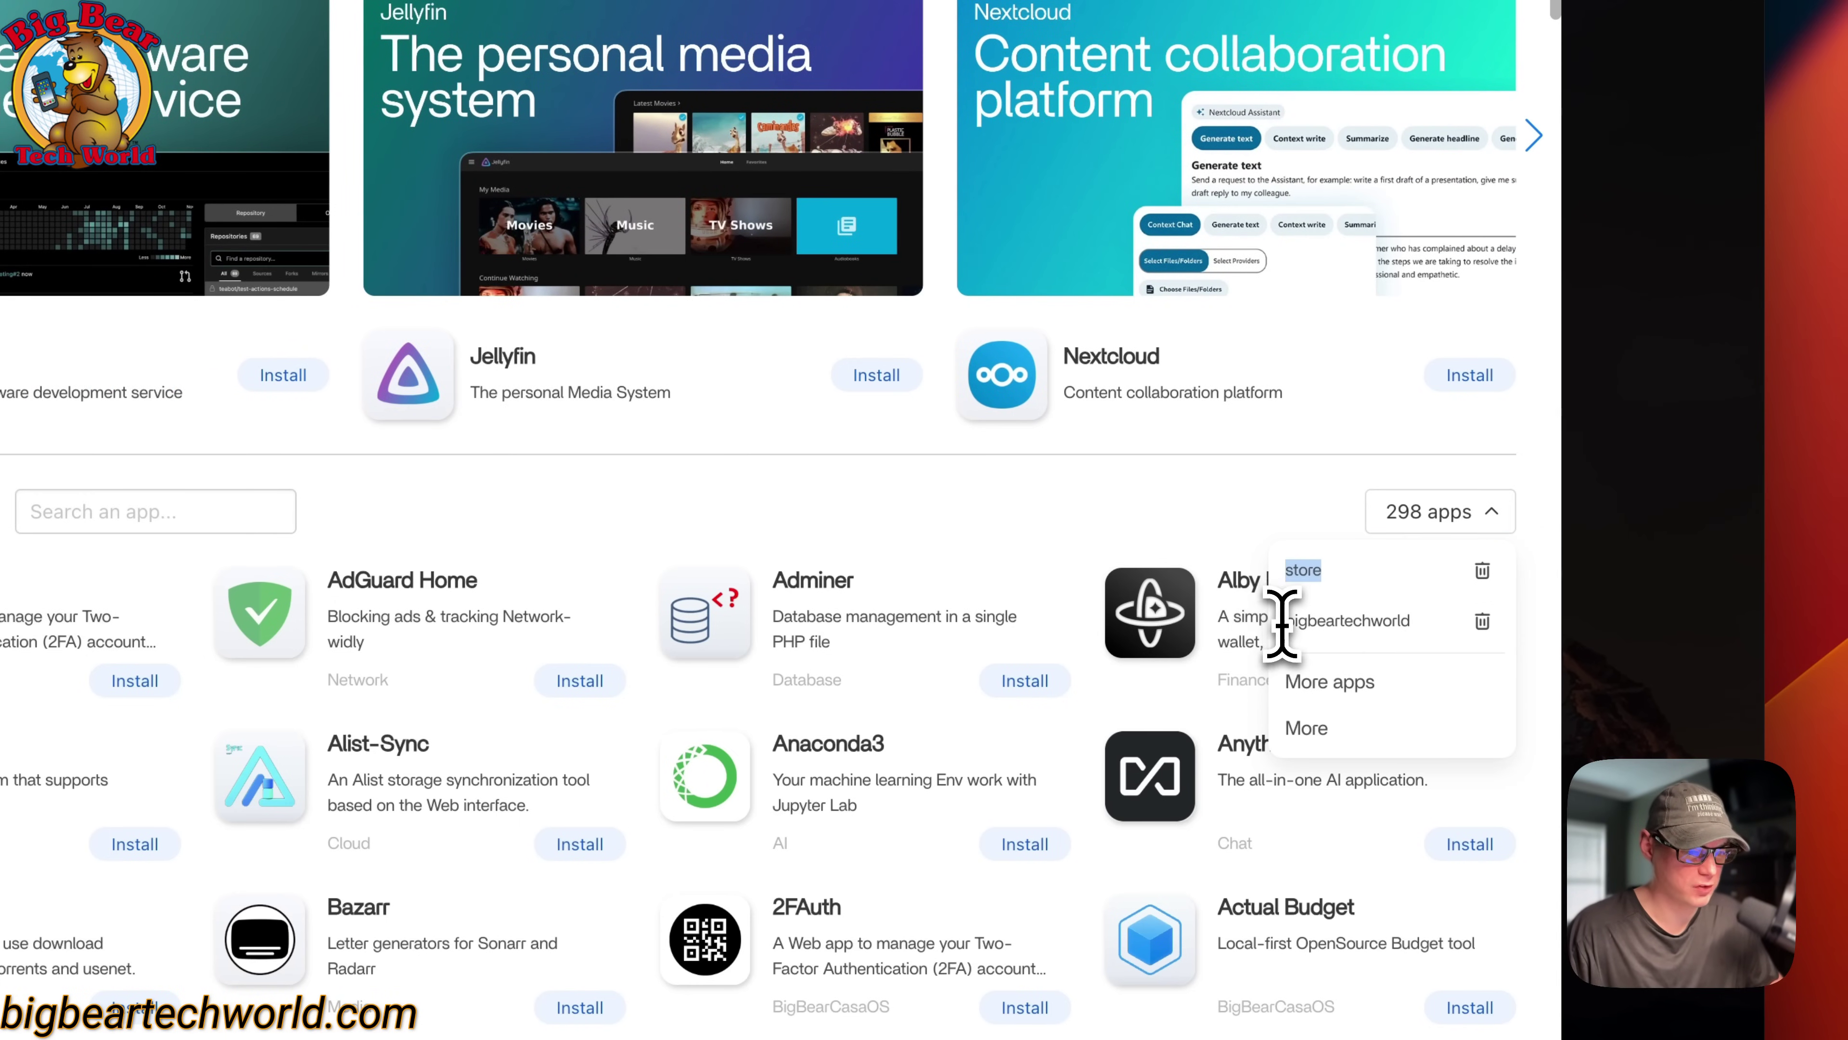
pyautogui.moveTo(1280, 622); pyautogui.dragTo(1407, 621)
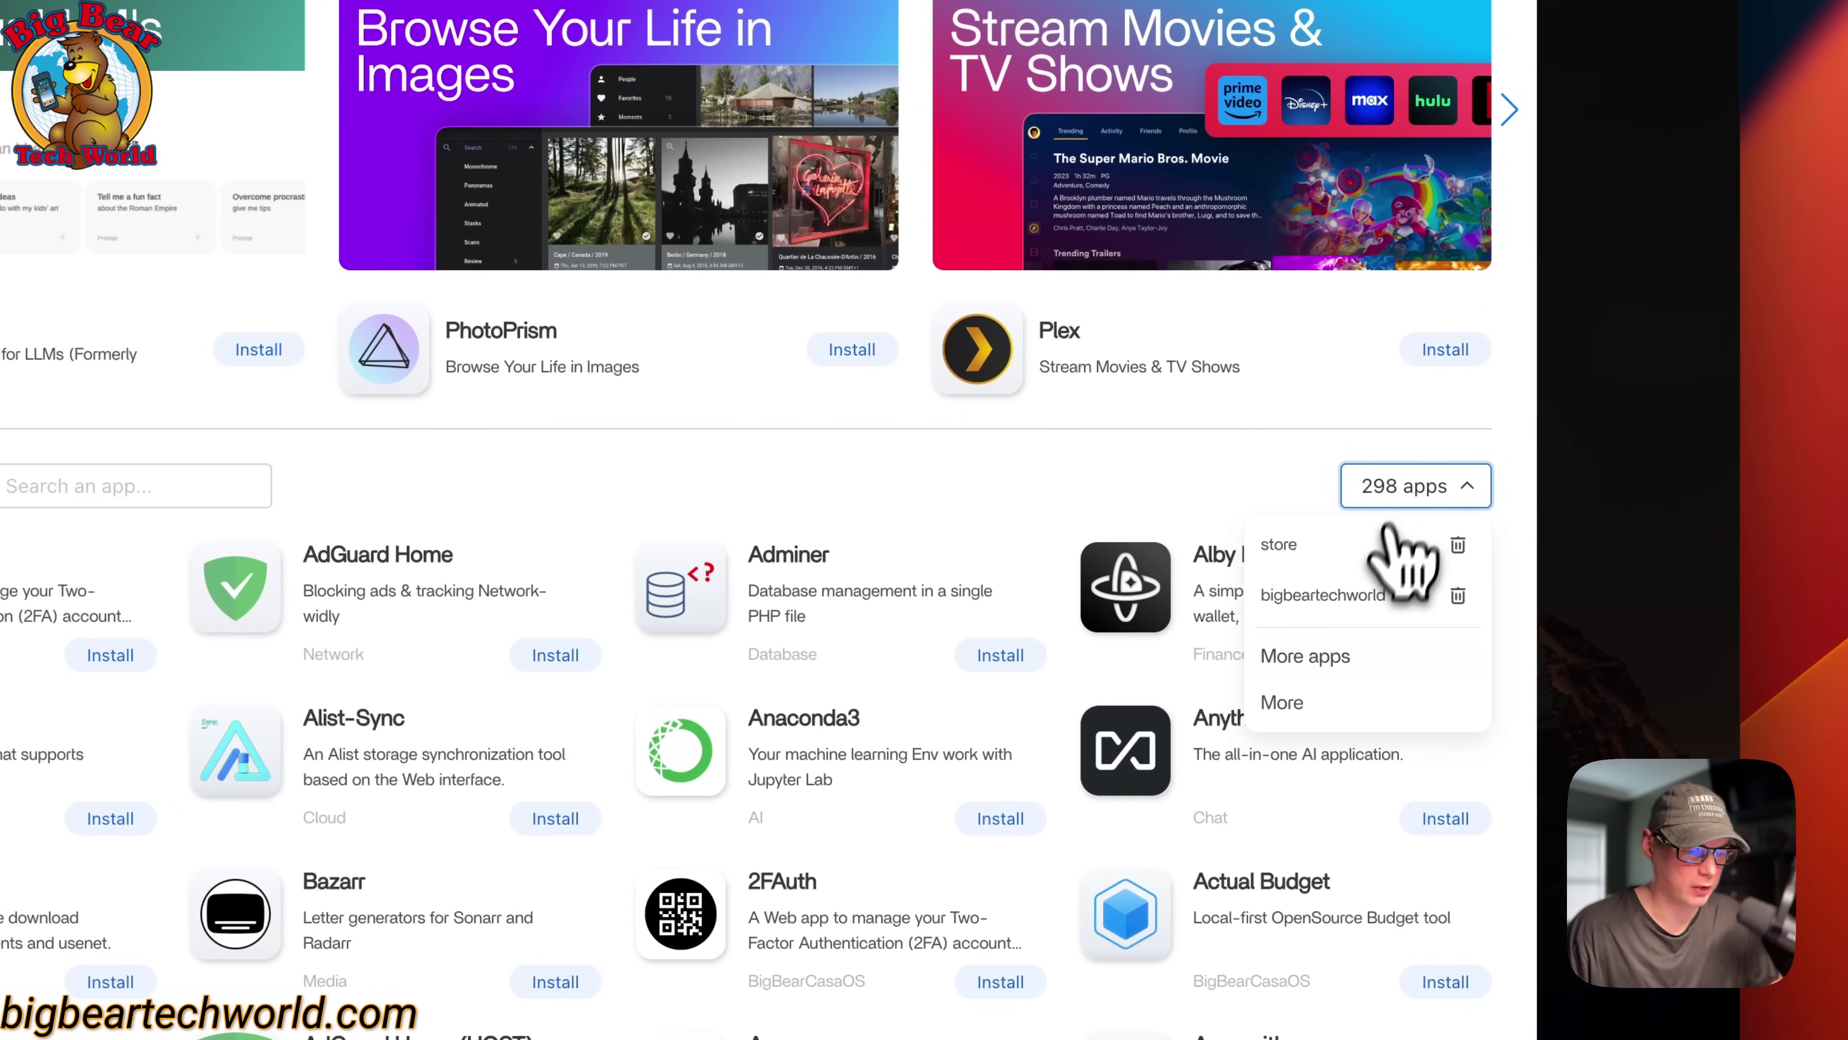
pyautogui.click(1294, 659)
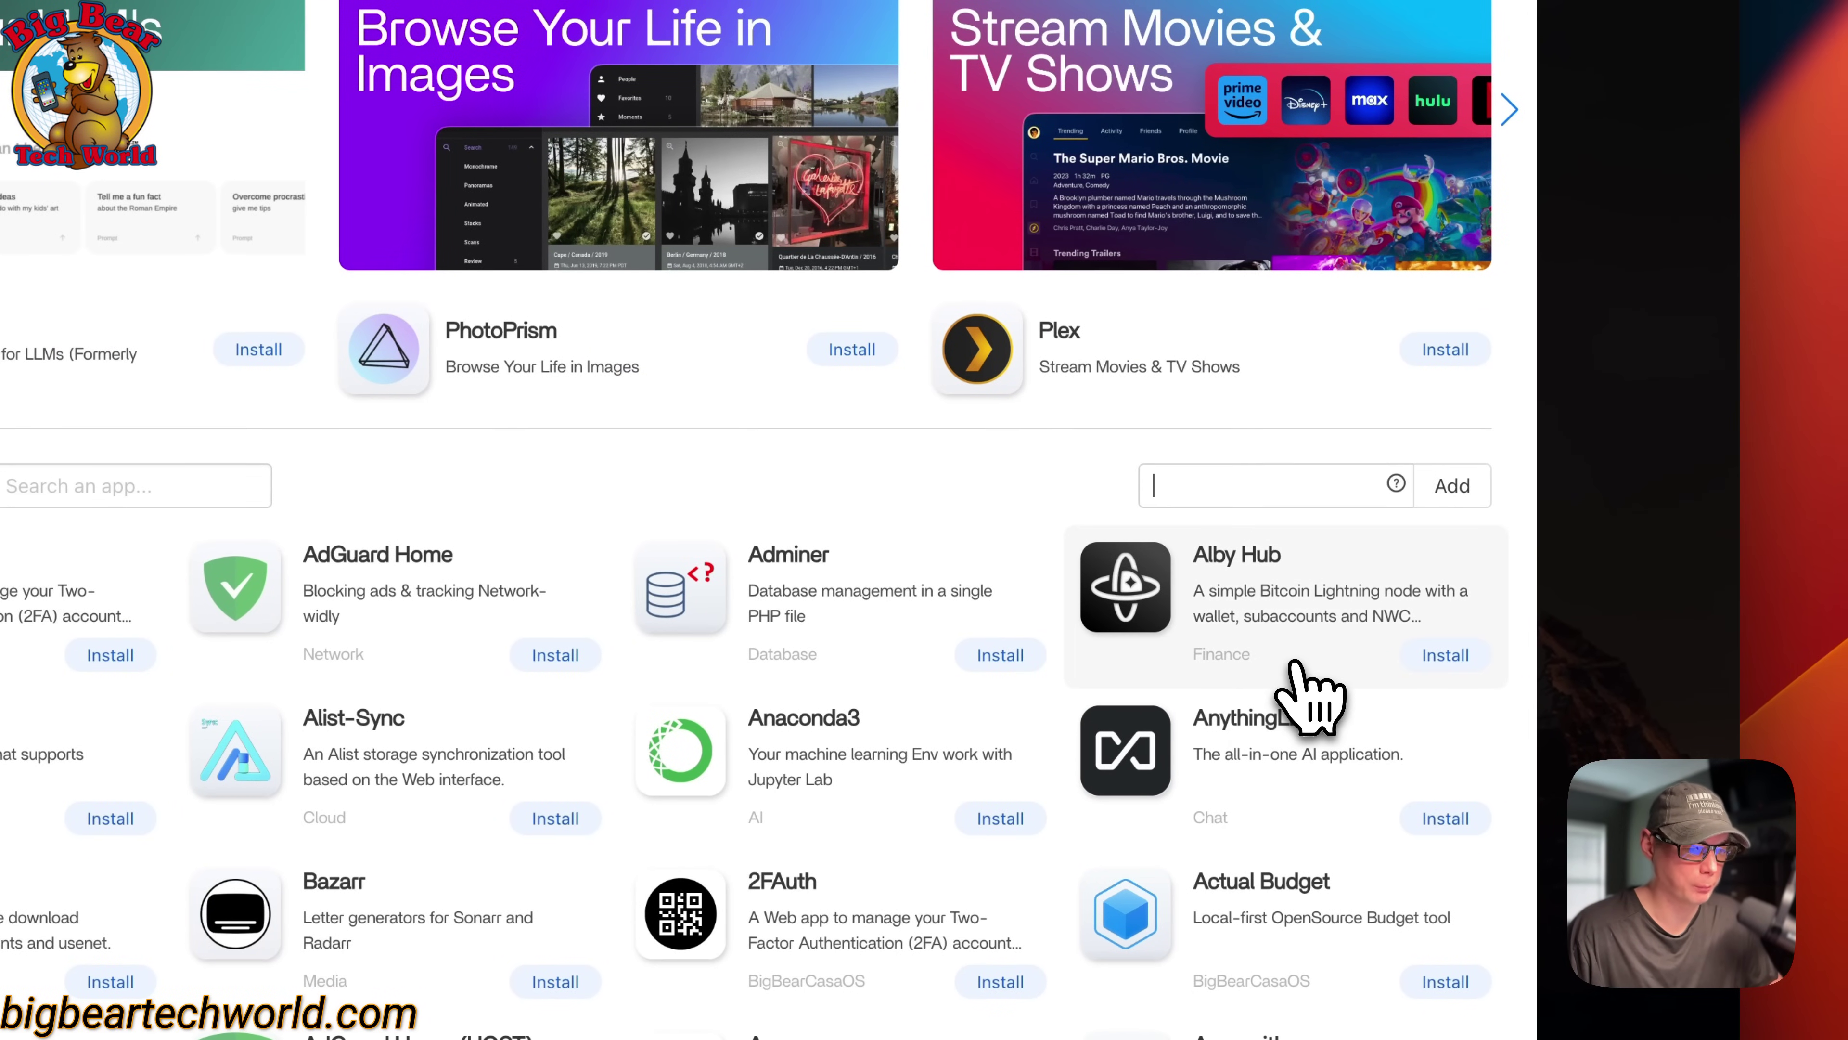
pyautogui.press('super+v')
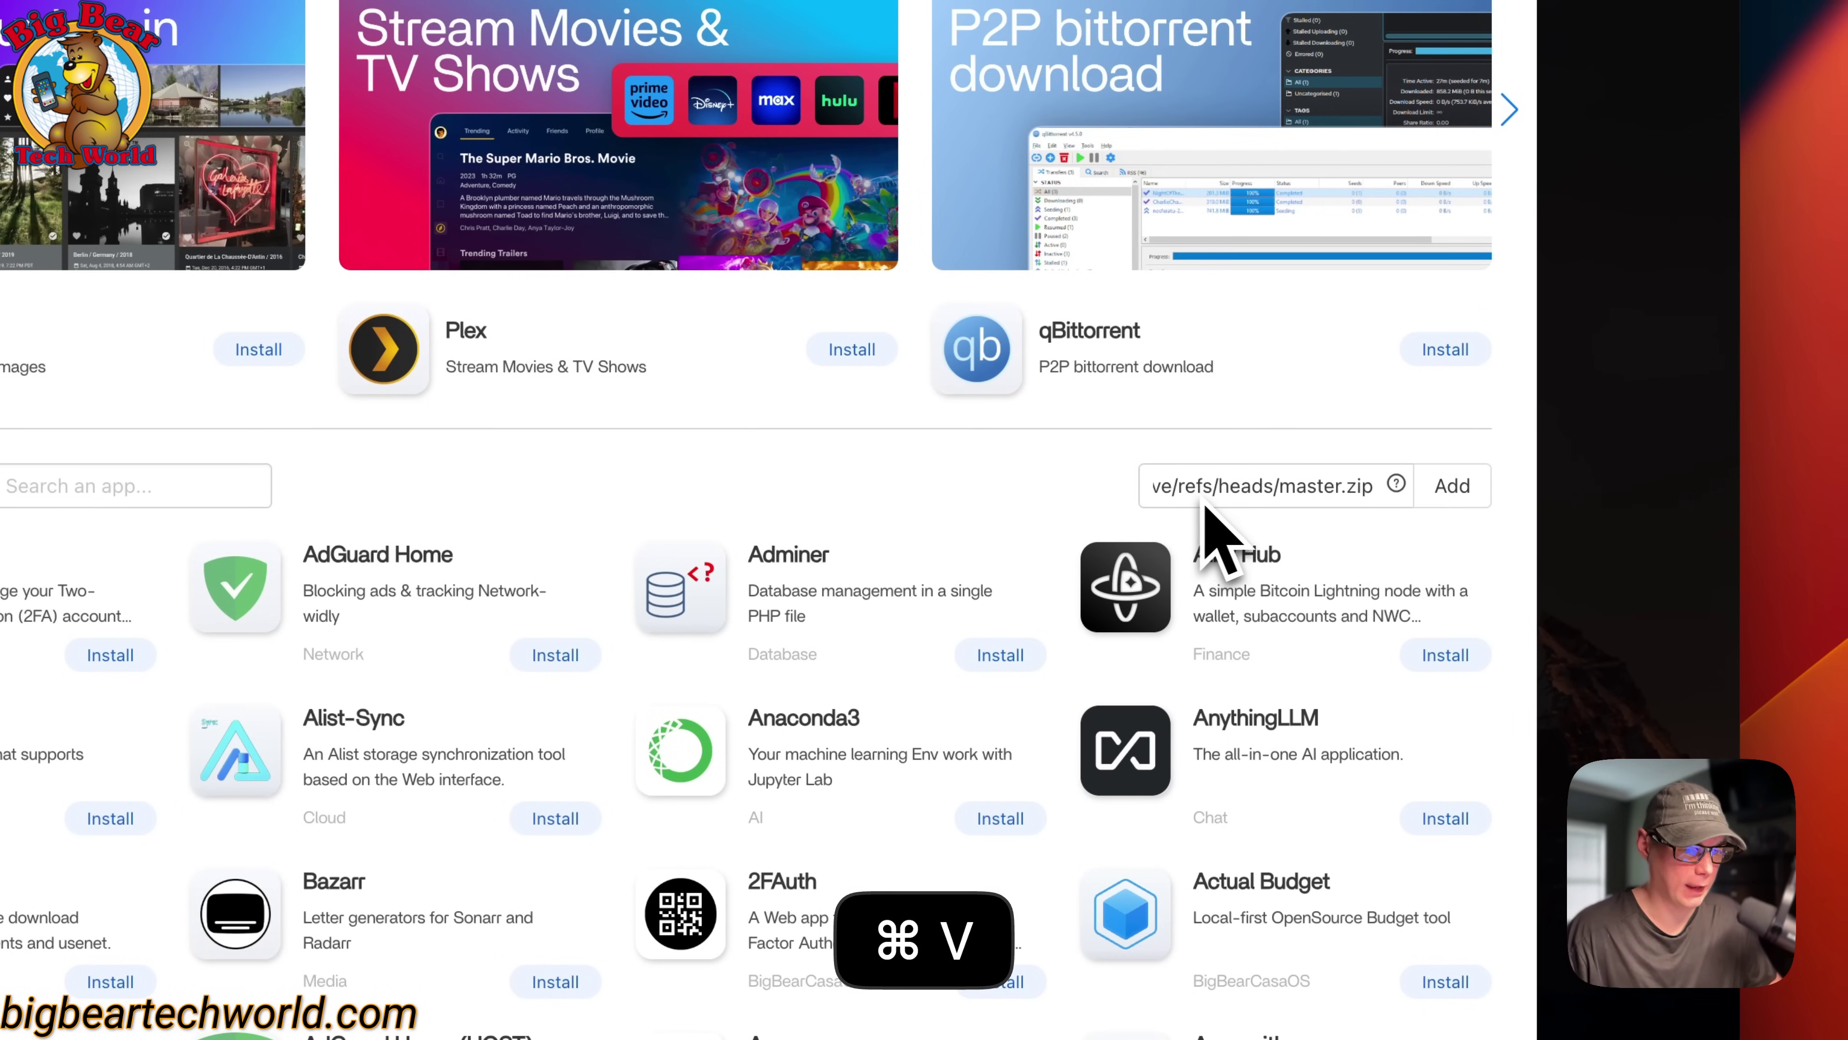
pyautogui.press('Right')
pyautogui.press('Right')
pyautogui.press('Right')
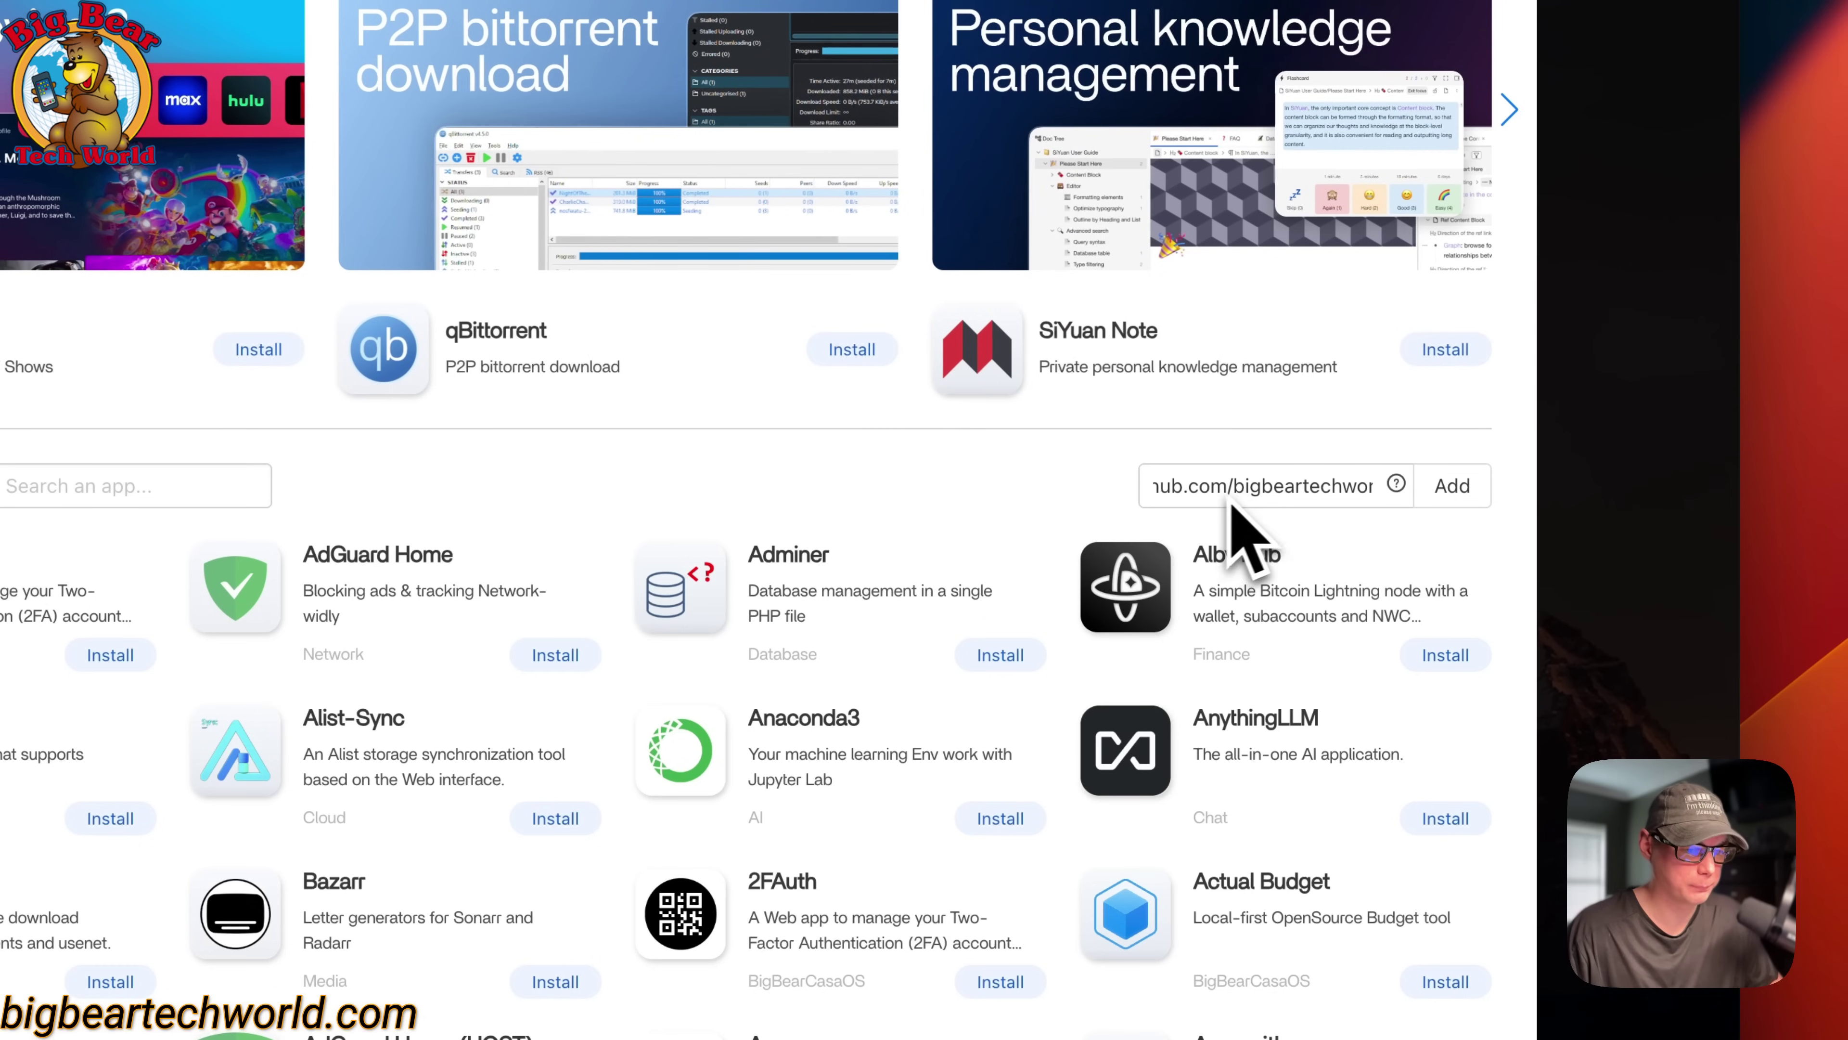
pyautogui.click(1438, 501)
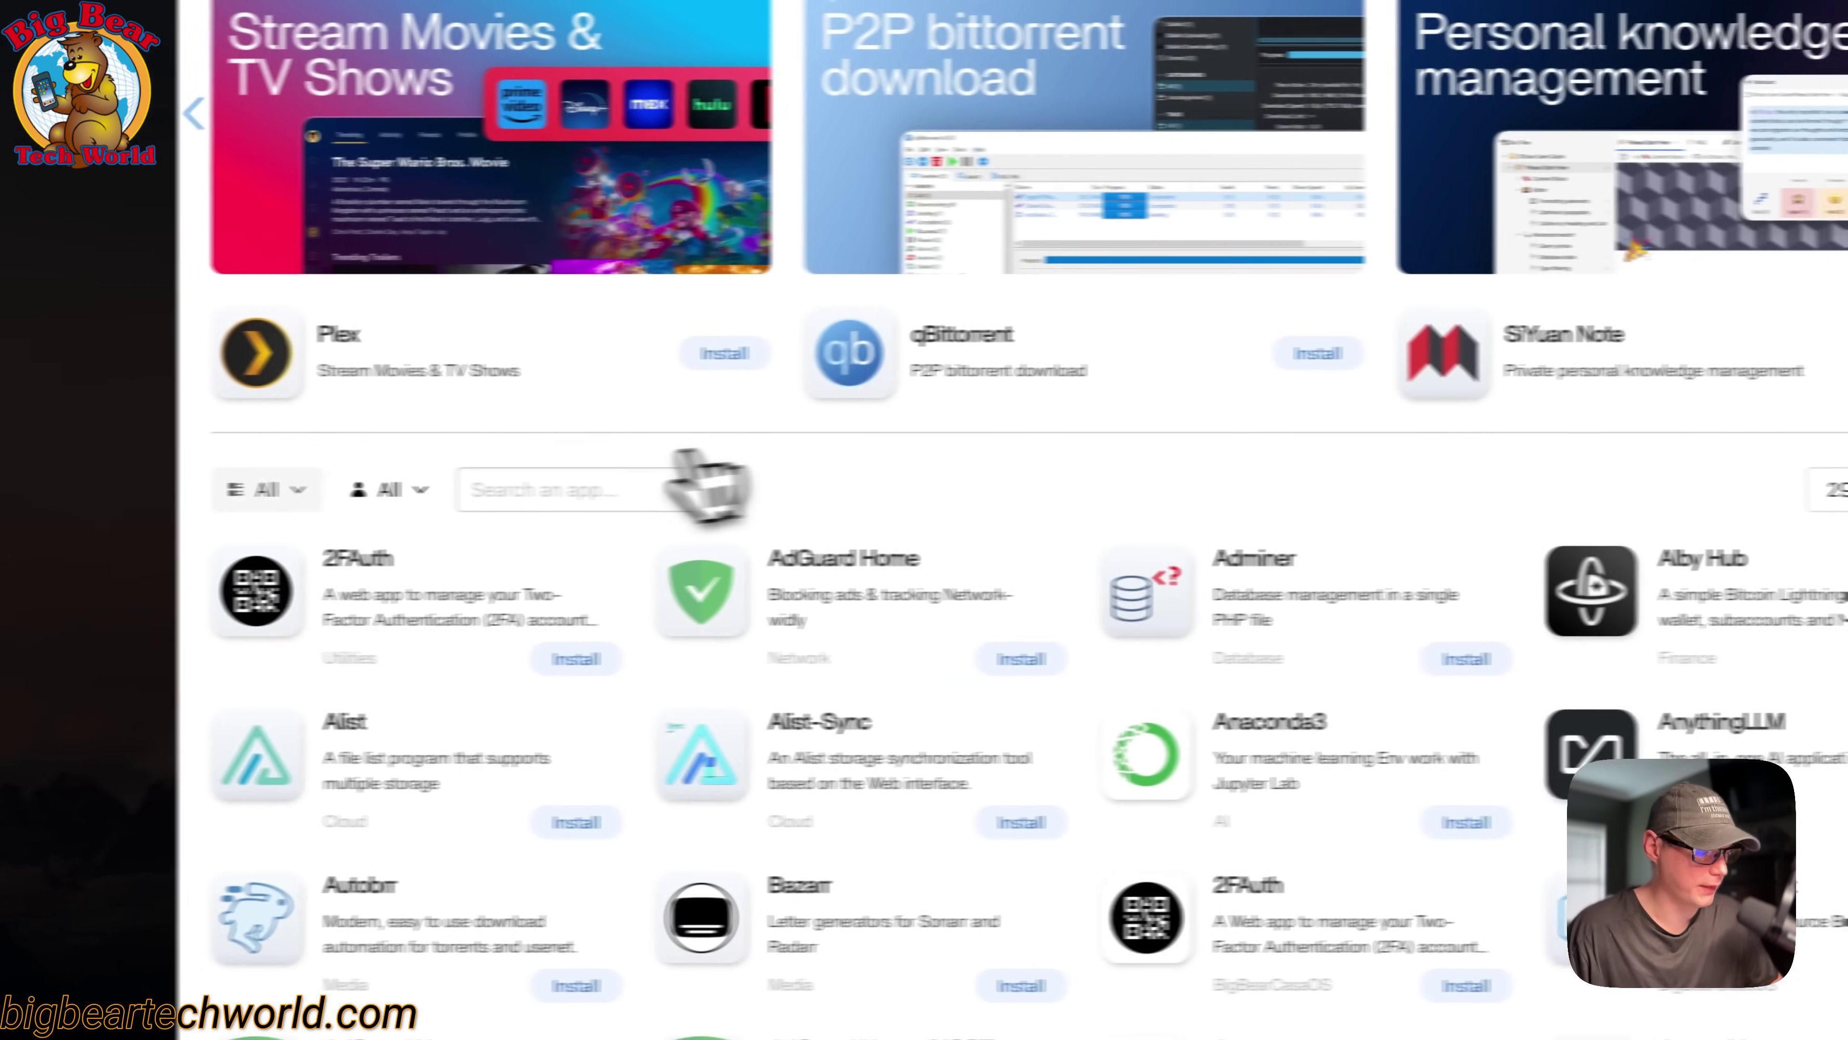
# - Filter the App Store to the BigBearCasaOS category
pyautogui.click(386, 486)
pyautogui.click(428, 633)
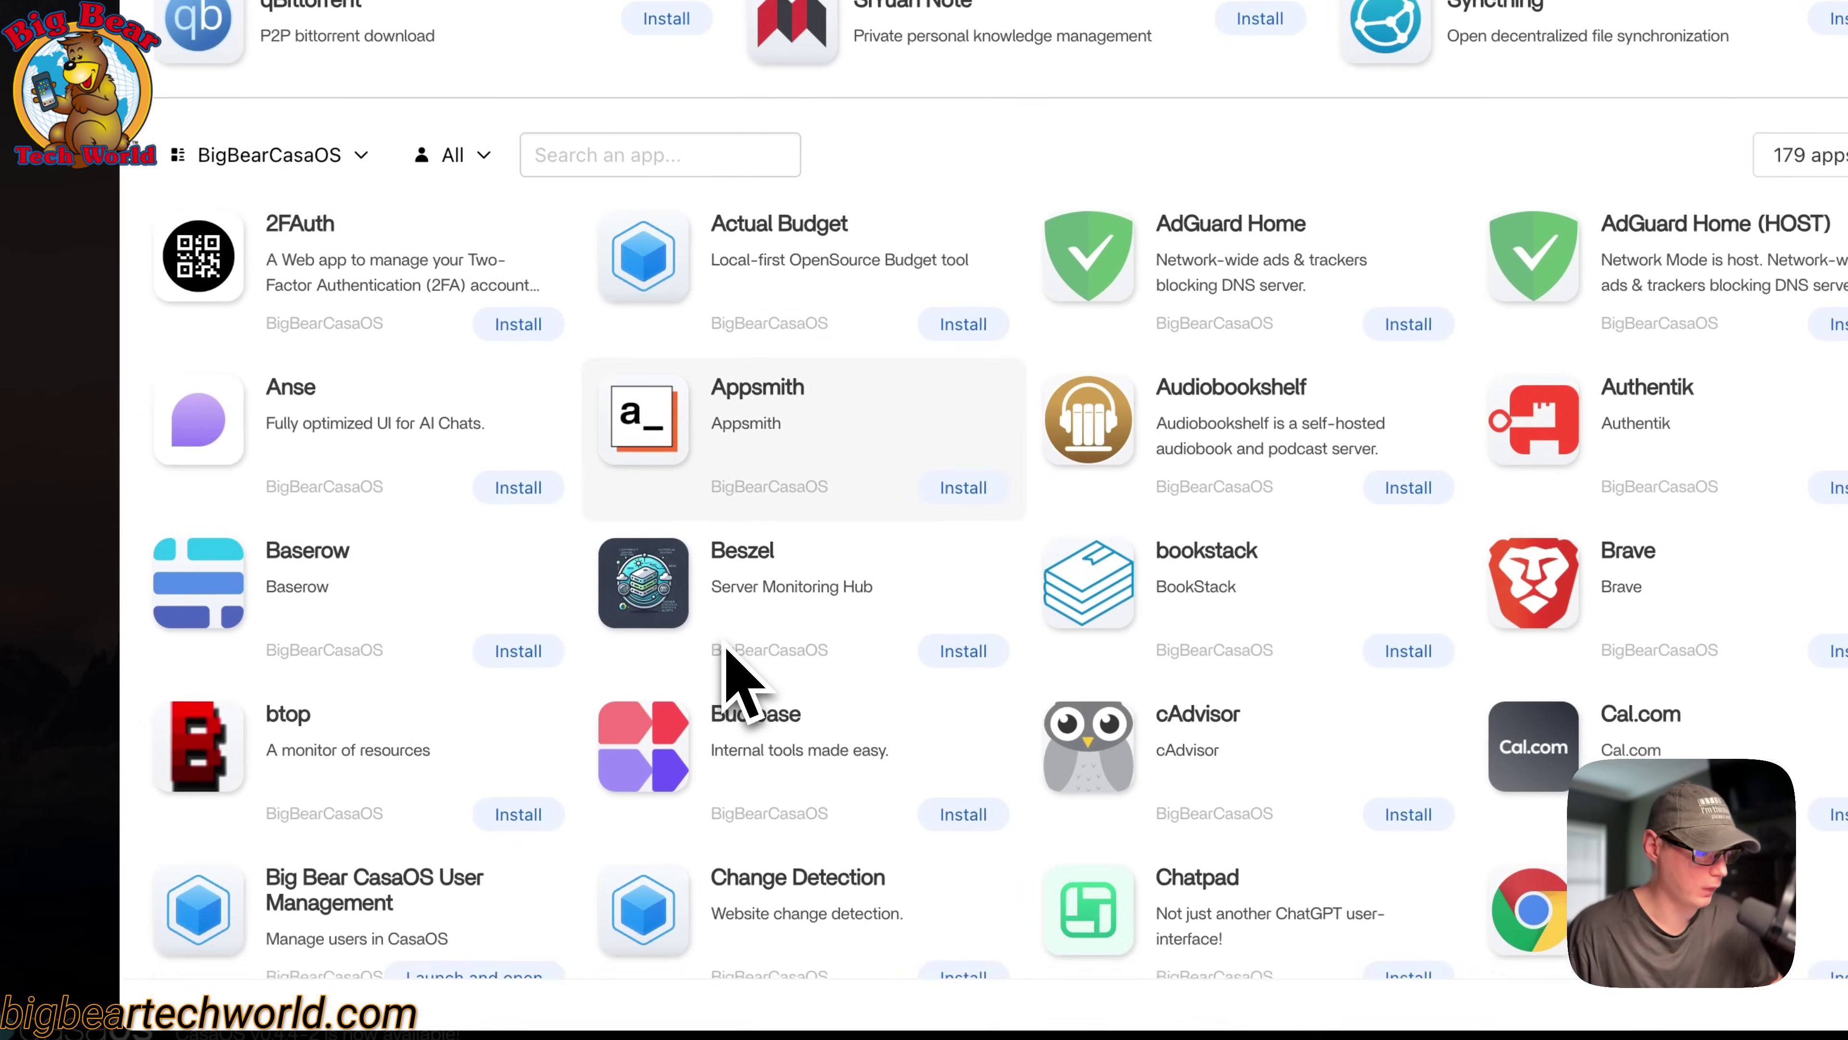
pyautogui.scroll(-10, 726, 648)
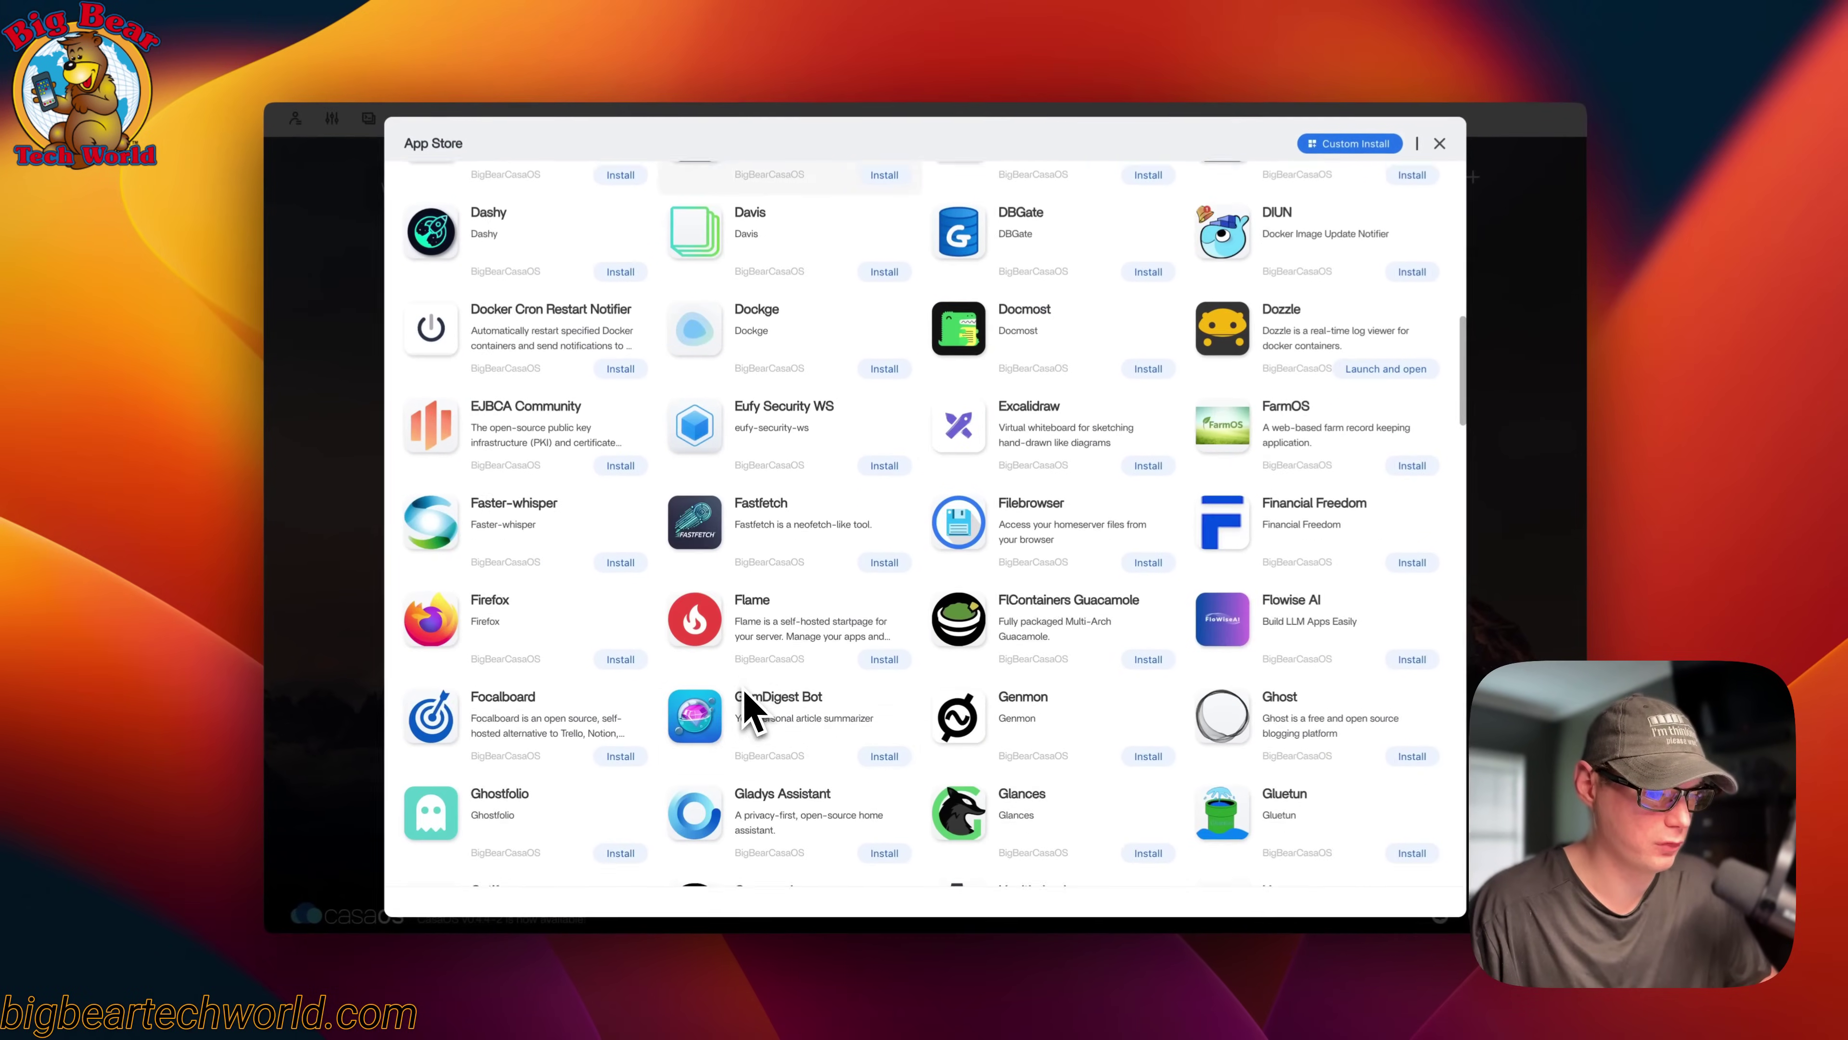
# - Scroll through the BigBearCasaOS app list and back to the top
pyautogui.scroll(-15, 748, 710)
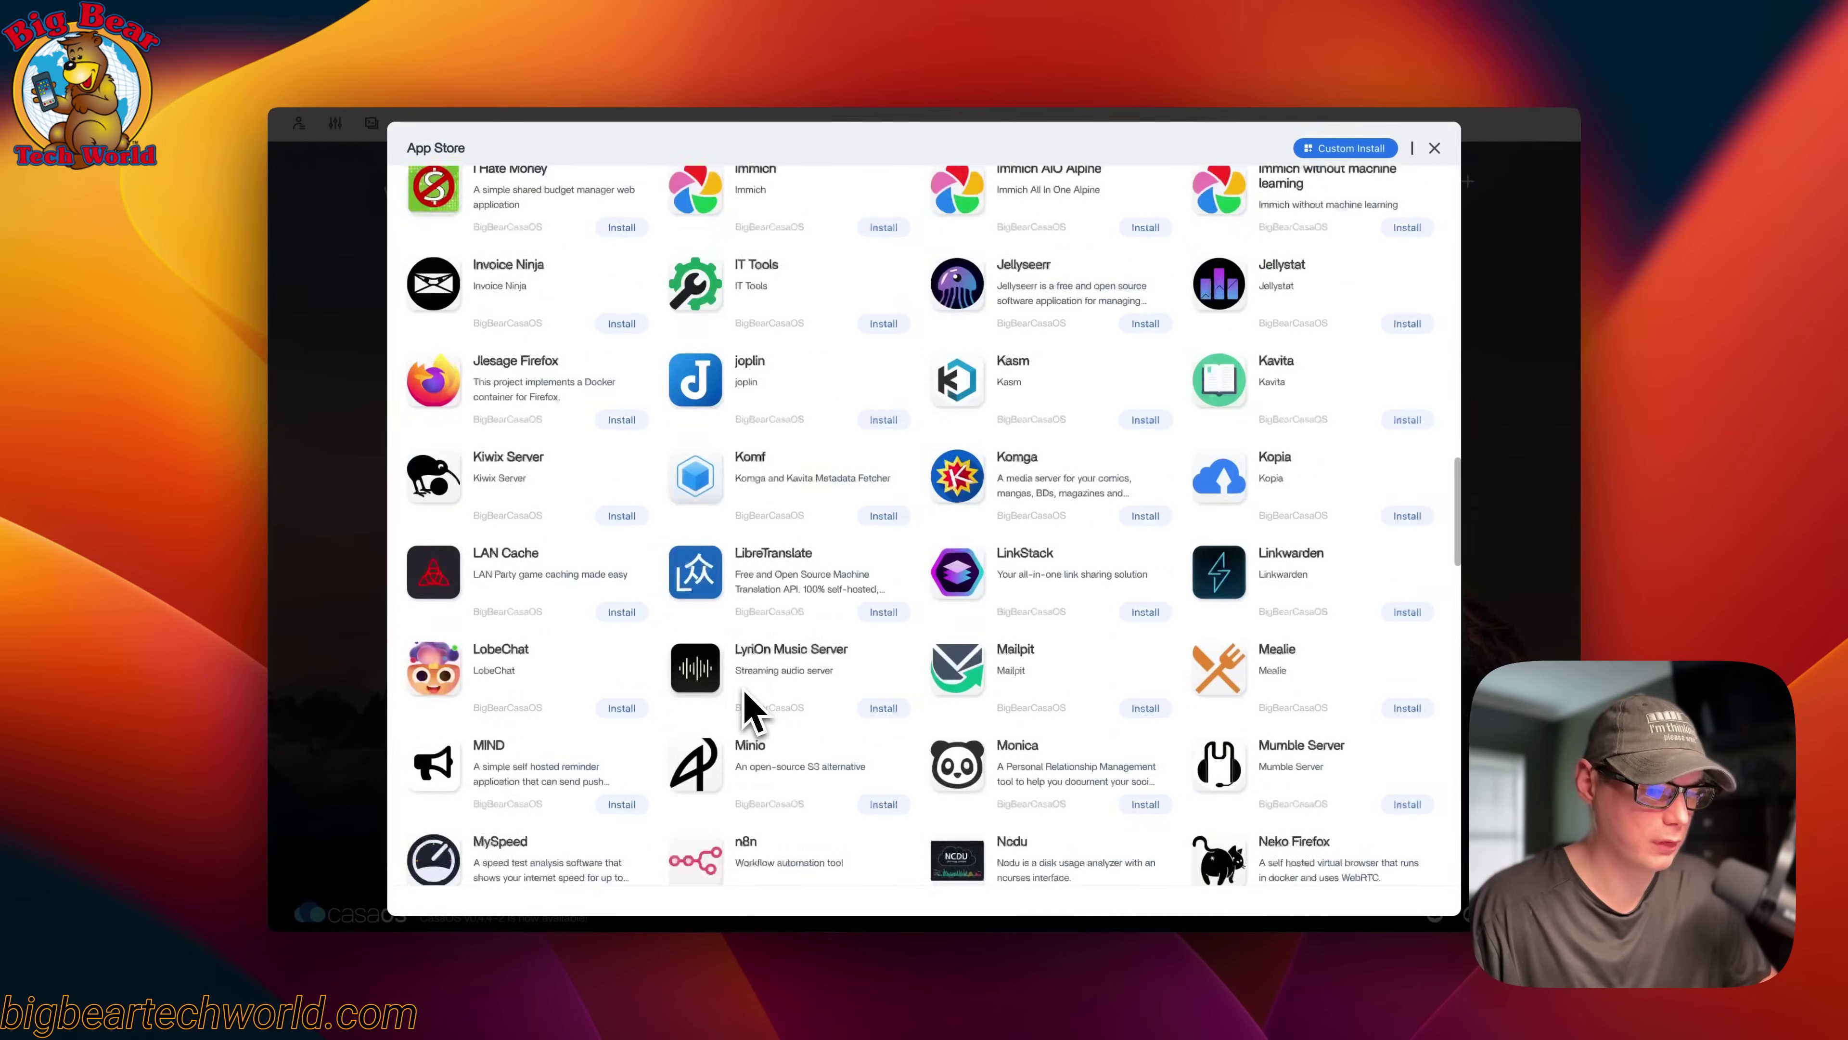
pyautogui.scroll(20, 748, 710)
pyautogui.scroll(5, 747, 712)
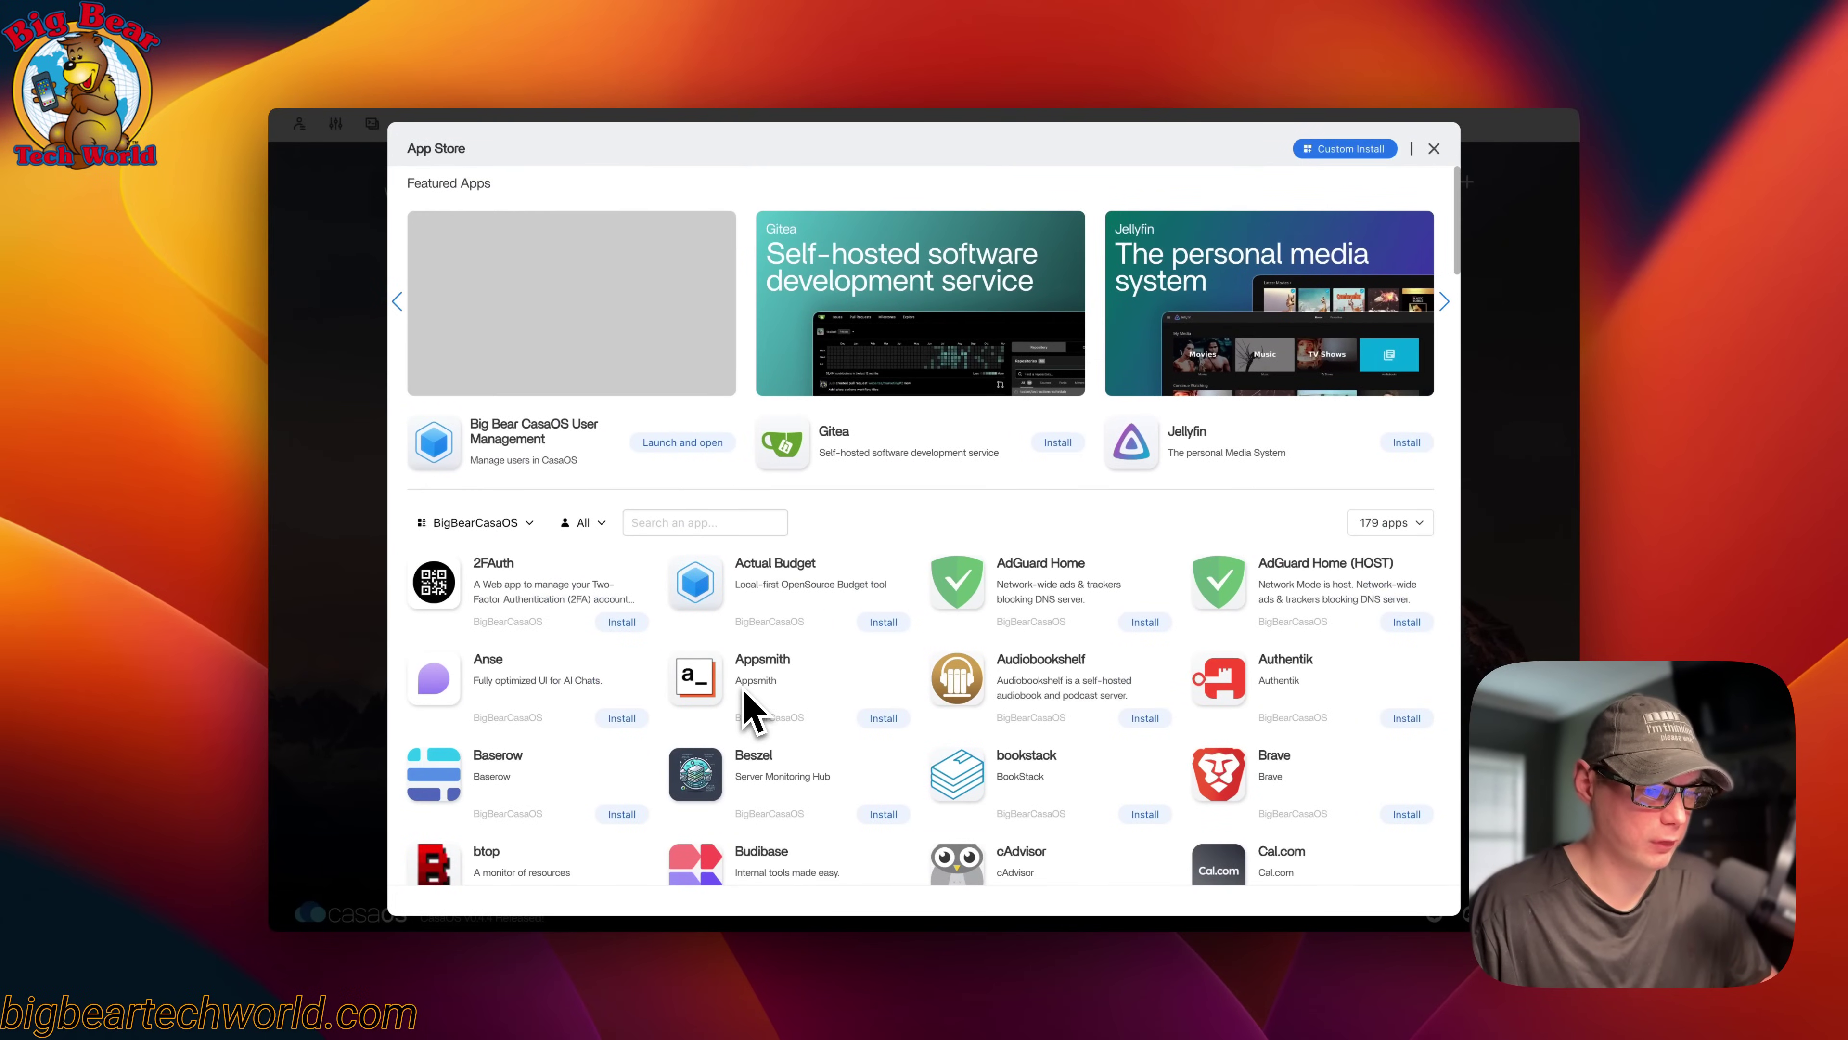
pyautogui.scroll(-2, 859, 517)
pyautogui.scroll(2, 854, 523)
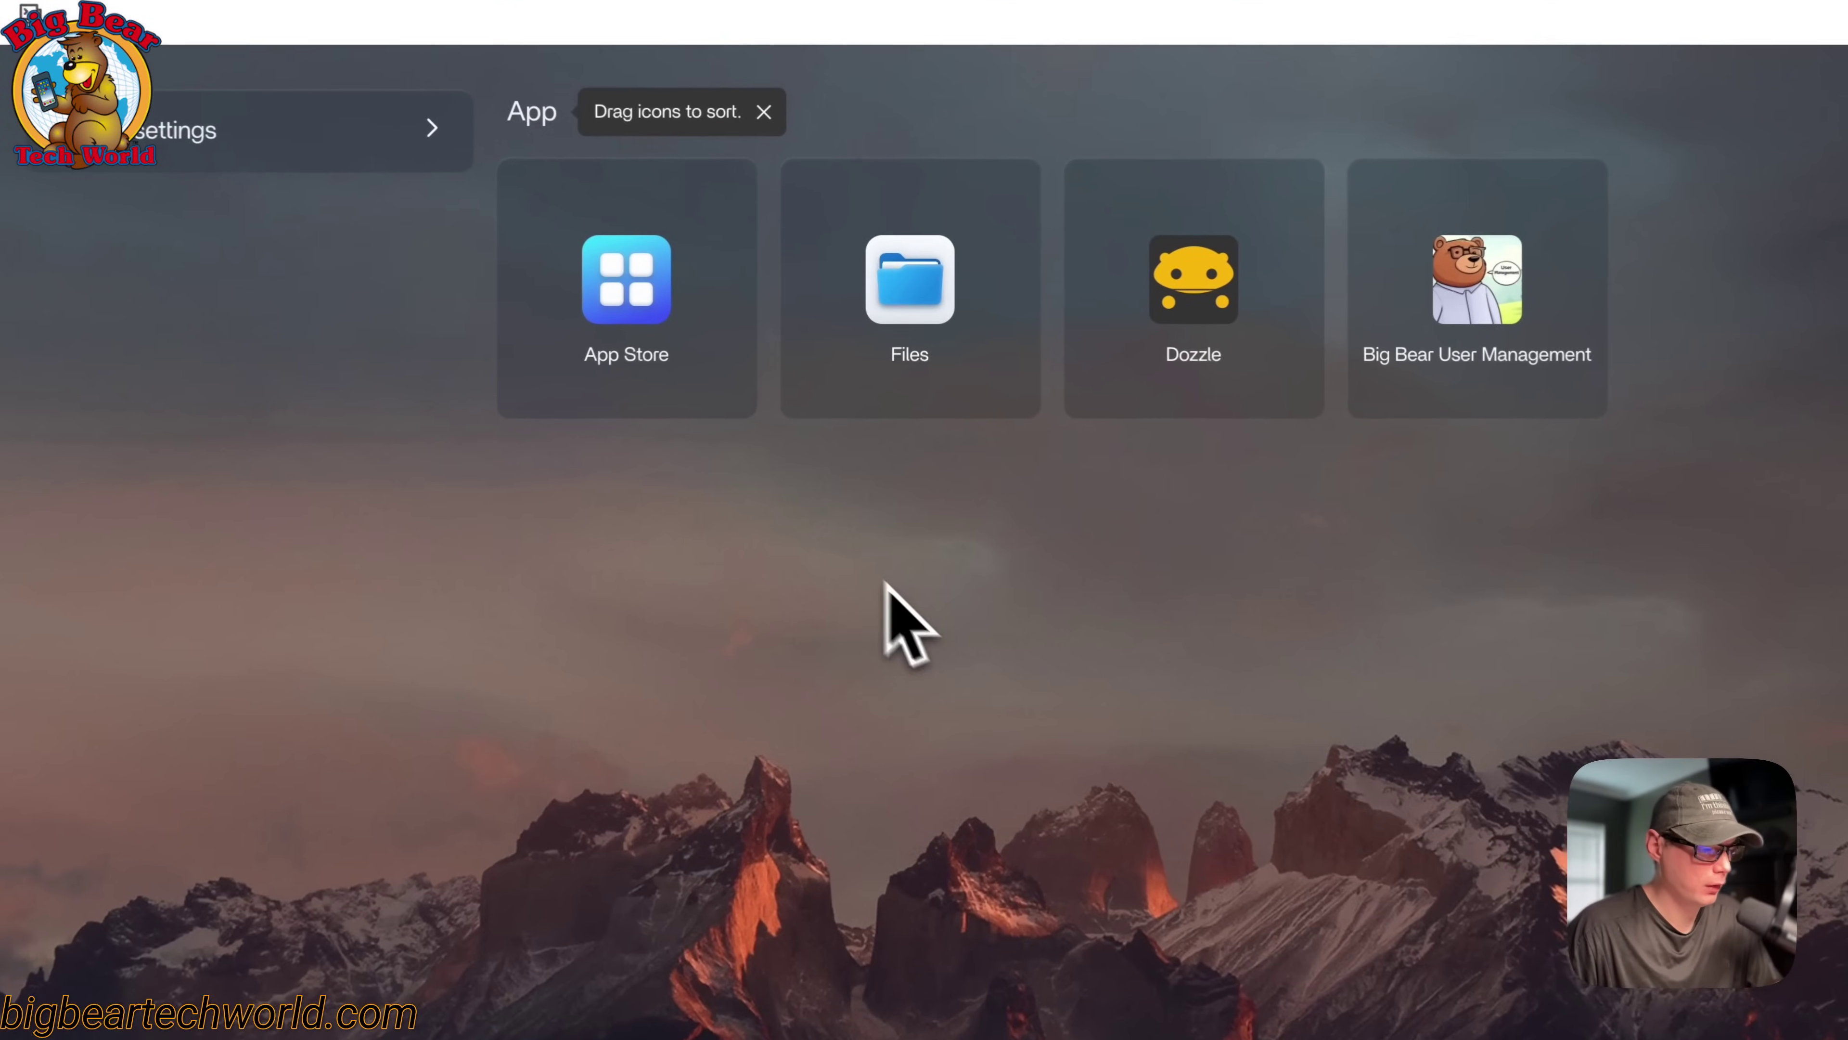
# - Add the big-bear-casaos master.zip URL as a source in the 119-app App Store
pyautogui.click(615, 284)
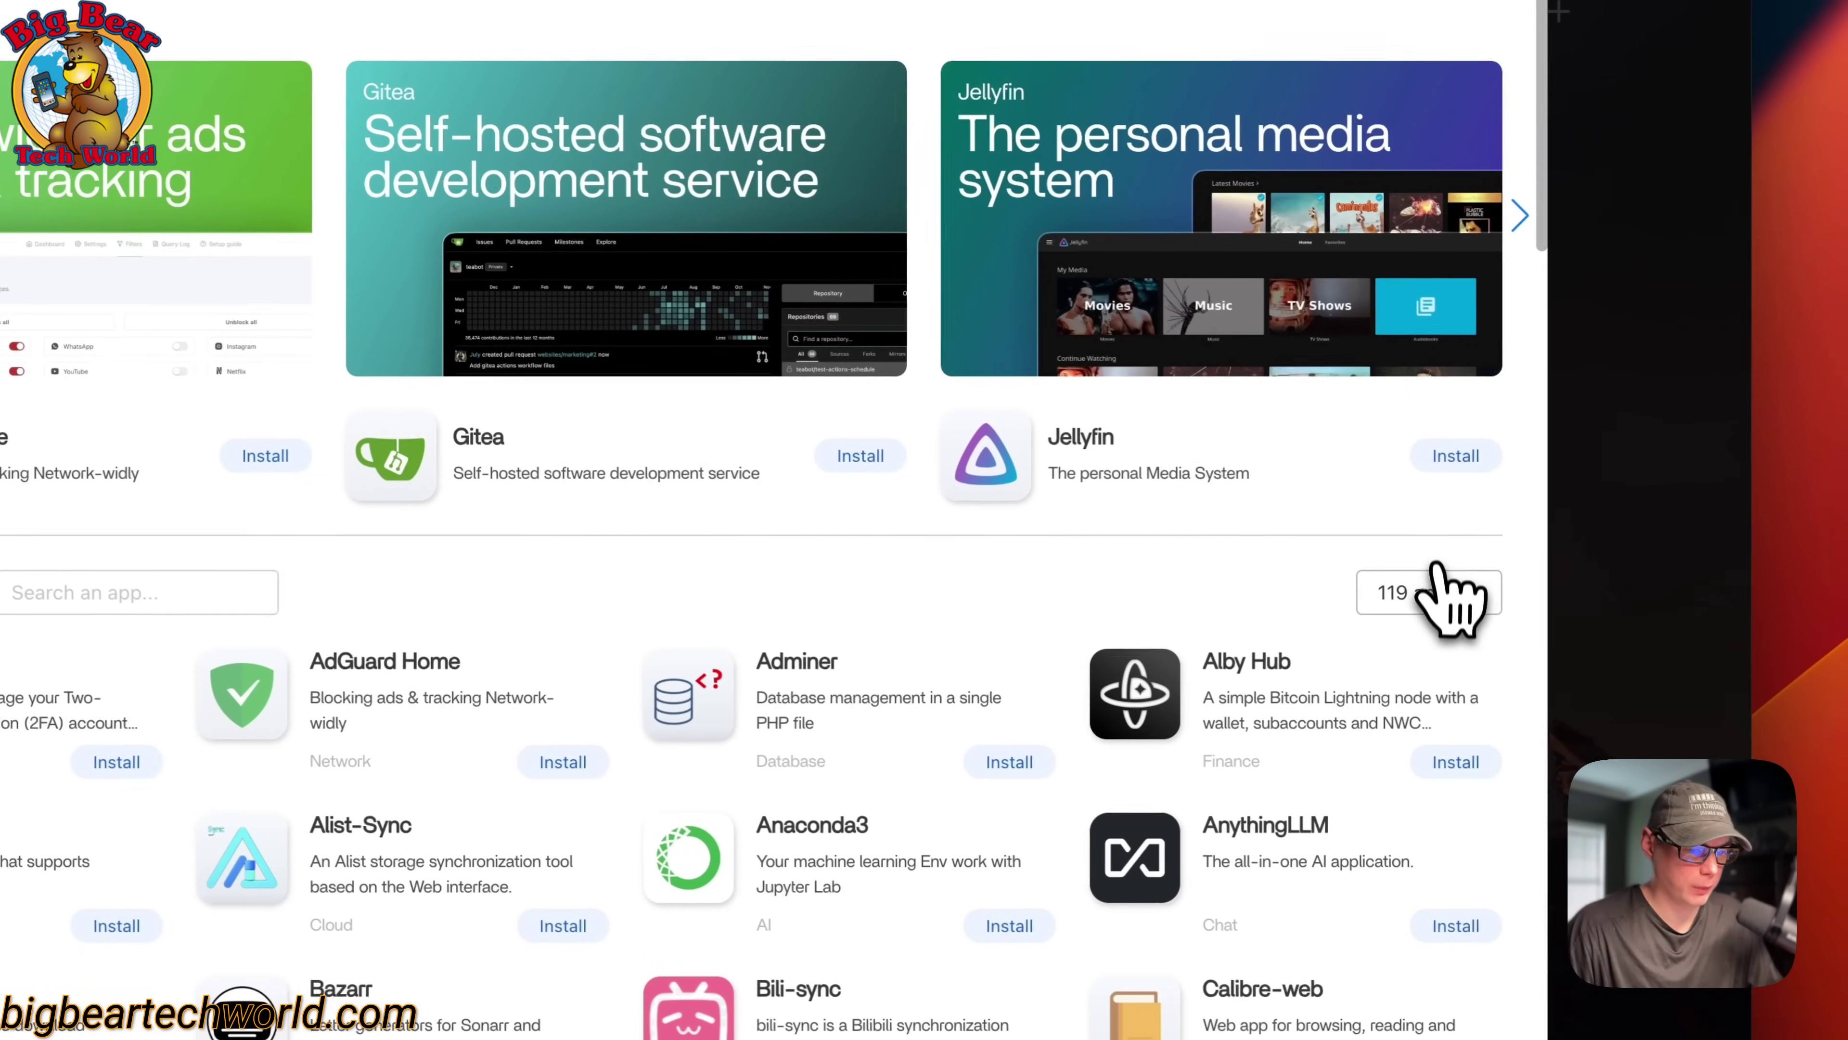
pyautogui.click(1444, 591)
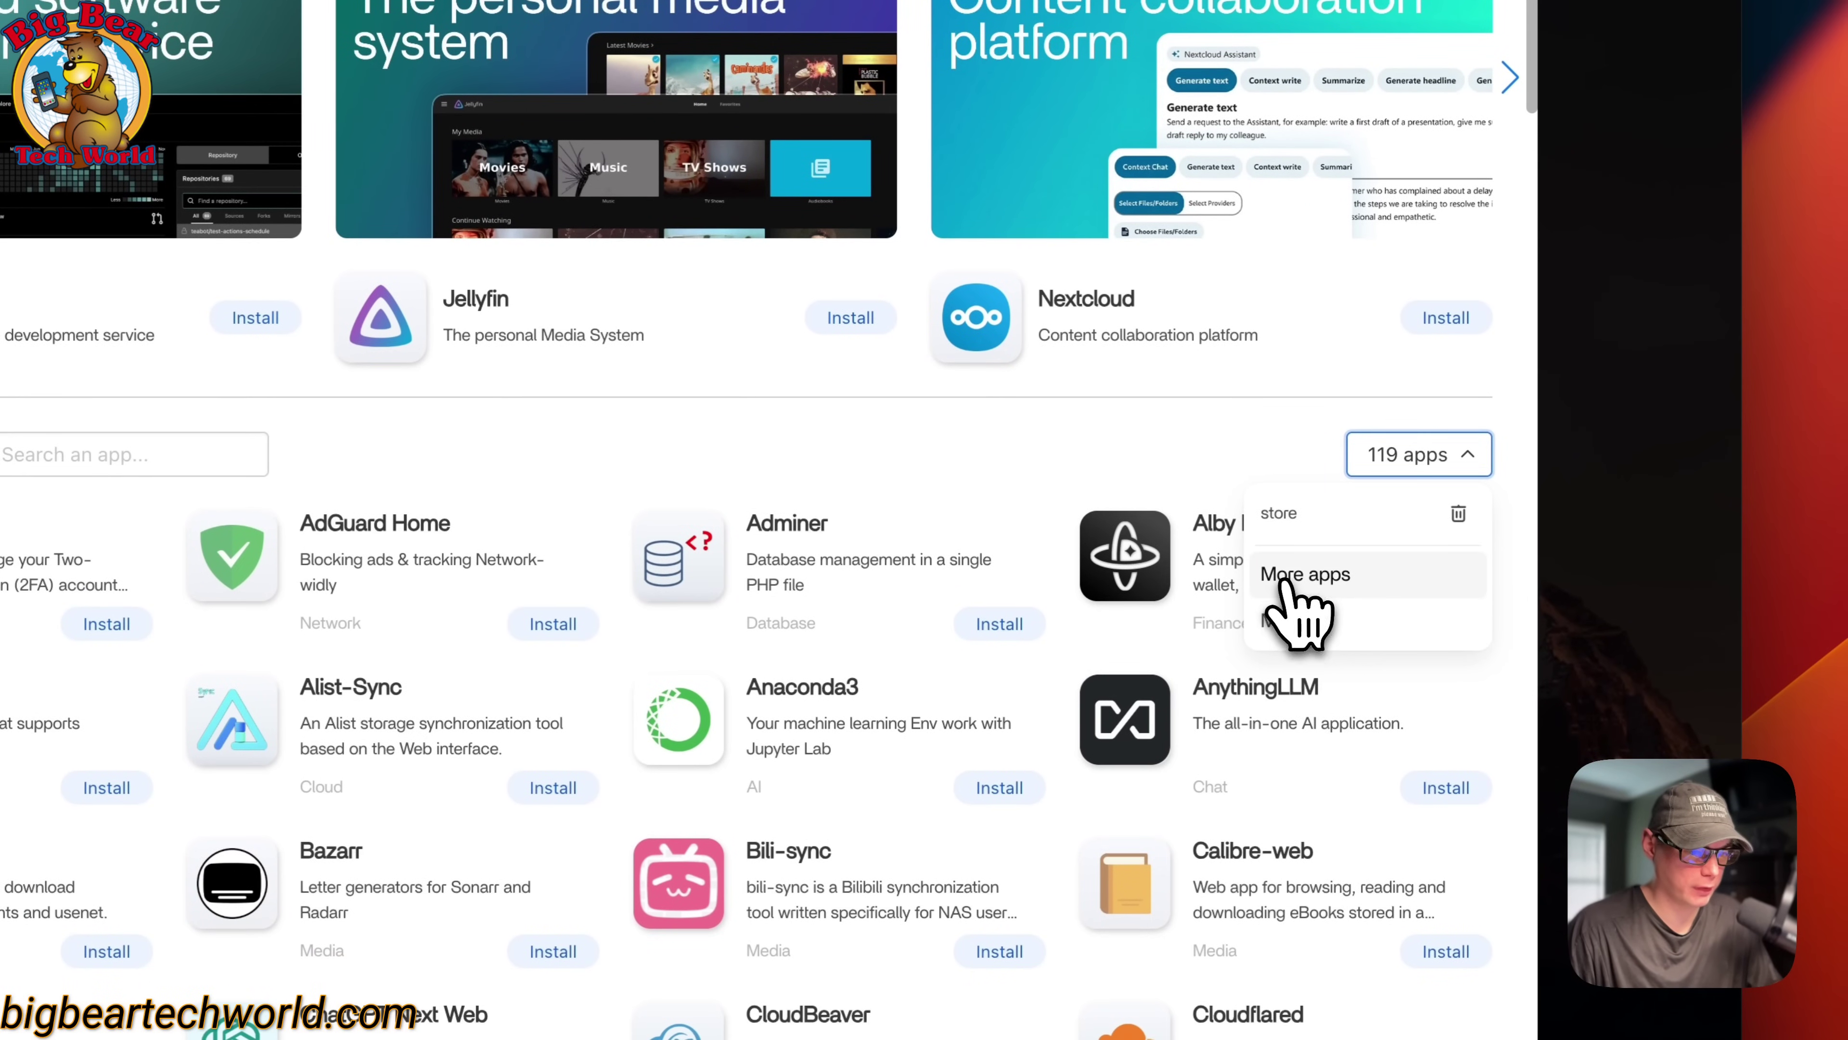
pyautogui.click(1302, 574)
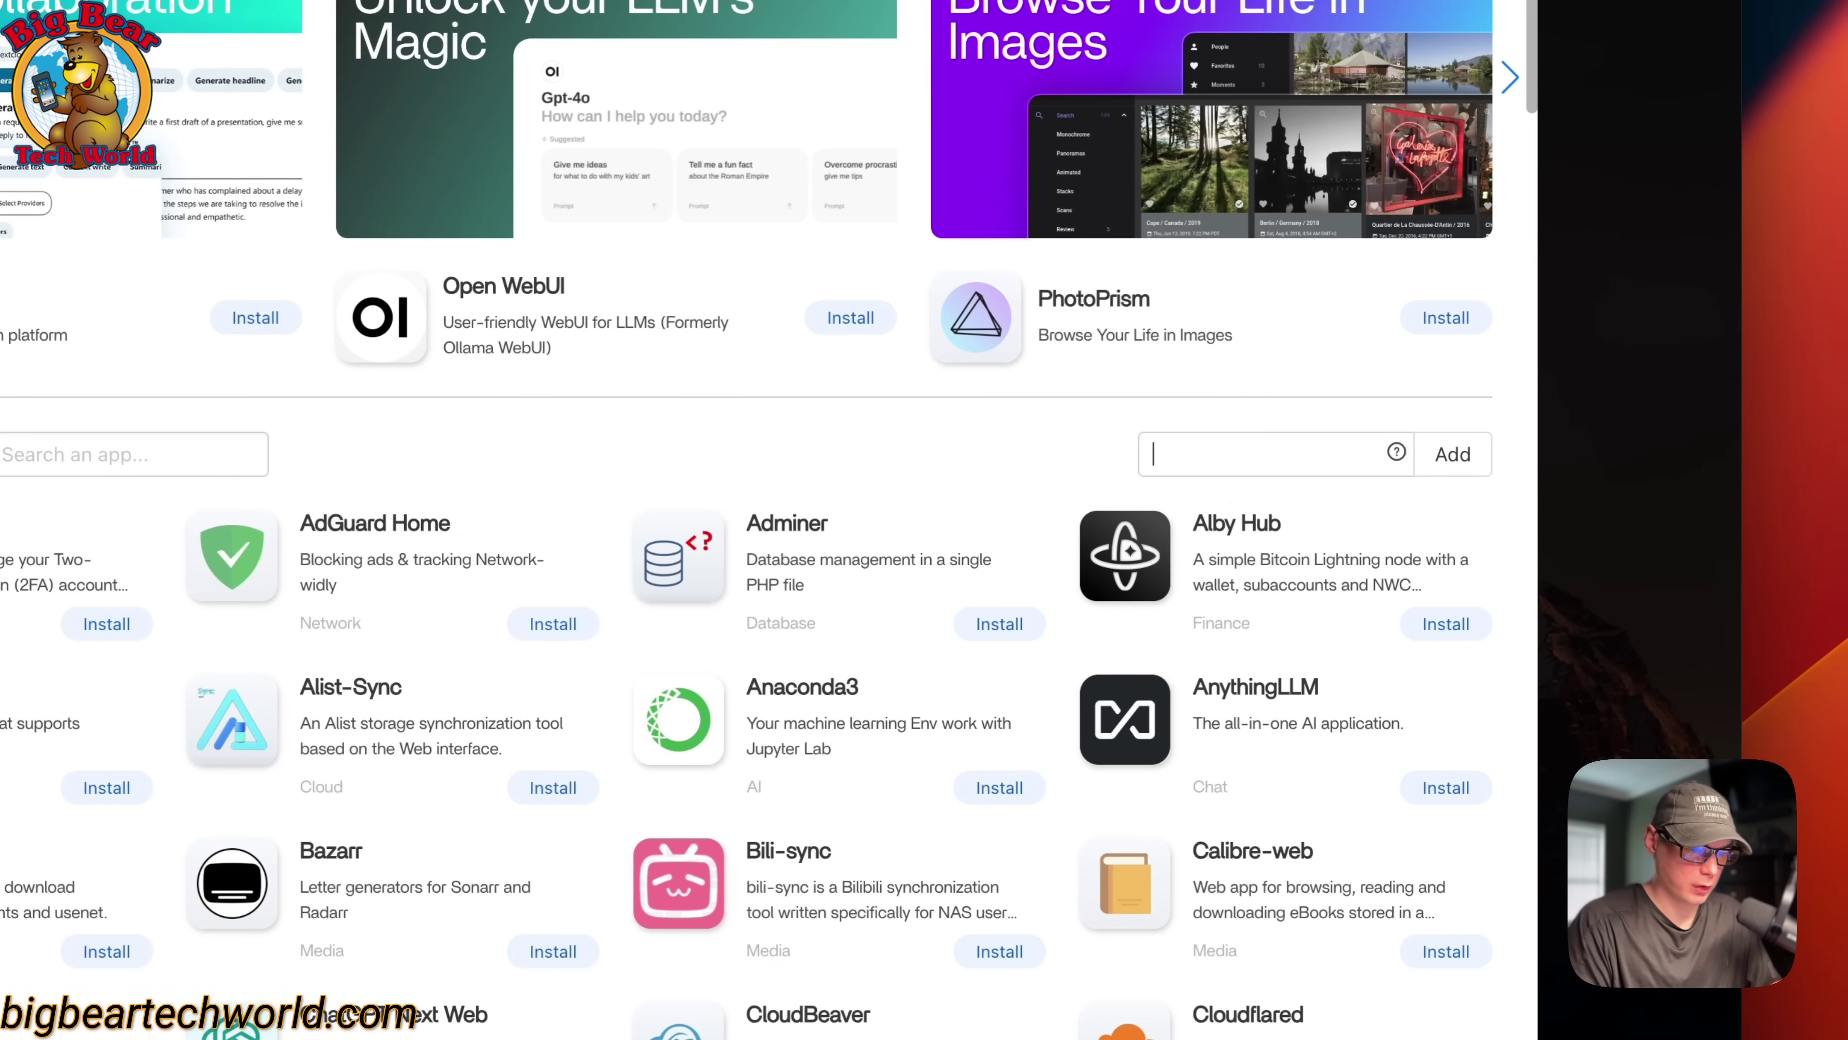
pyautogui.press('super+v')
pyautogui.press('Left')
pyautogui.press('Left')
pyautogui.press('Left')
pyautogui.press('Left')
pyautogui.press('Left')
pyautogui.press('Left')
pyautogui.press('Left')
pyautogui.press('Left')
pyautogui.press('Left')
pyautogui.press('Left')
pyautogui.press('Left')
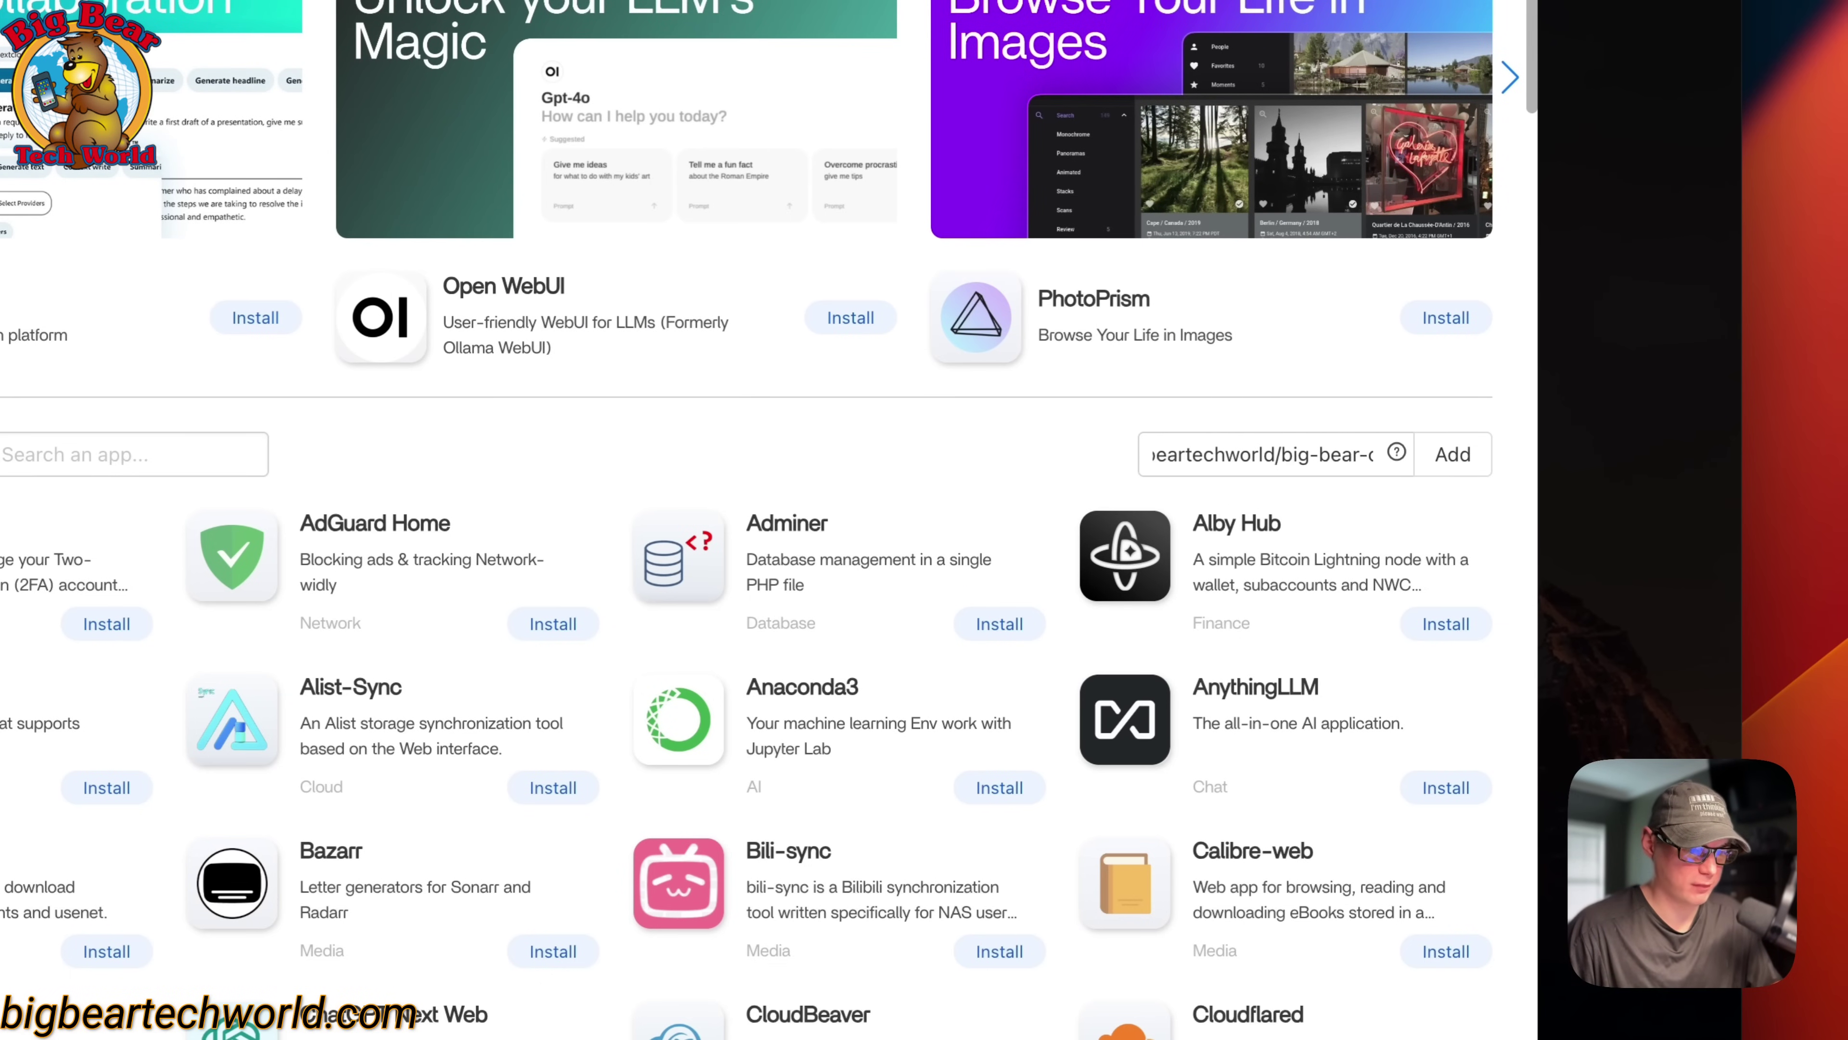
pyautogui.press('Right')
pyautogui.press('Right')
pyautogui.press('Right')
pyautogui.press('Right')
pyautogui.press('Right')
pyautogui.press('Right')
pyautogui.press('Right')
pyautogui.press('Right')
pyautogui.press('Right')
pyautogui.press('Right')
pyautogui.press('Right')
pyautogui.press('Right')
pyautogui.press('Right')
pyautogui.press('Right')
pyautogui.press('Right')
pyautogui.press('Right')
pyautogui.press('Right')
pyautogui.press('Right')
pyautogui.press('Right')
pyautogui.press('Right')
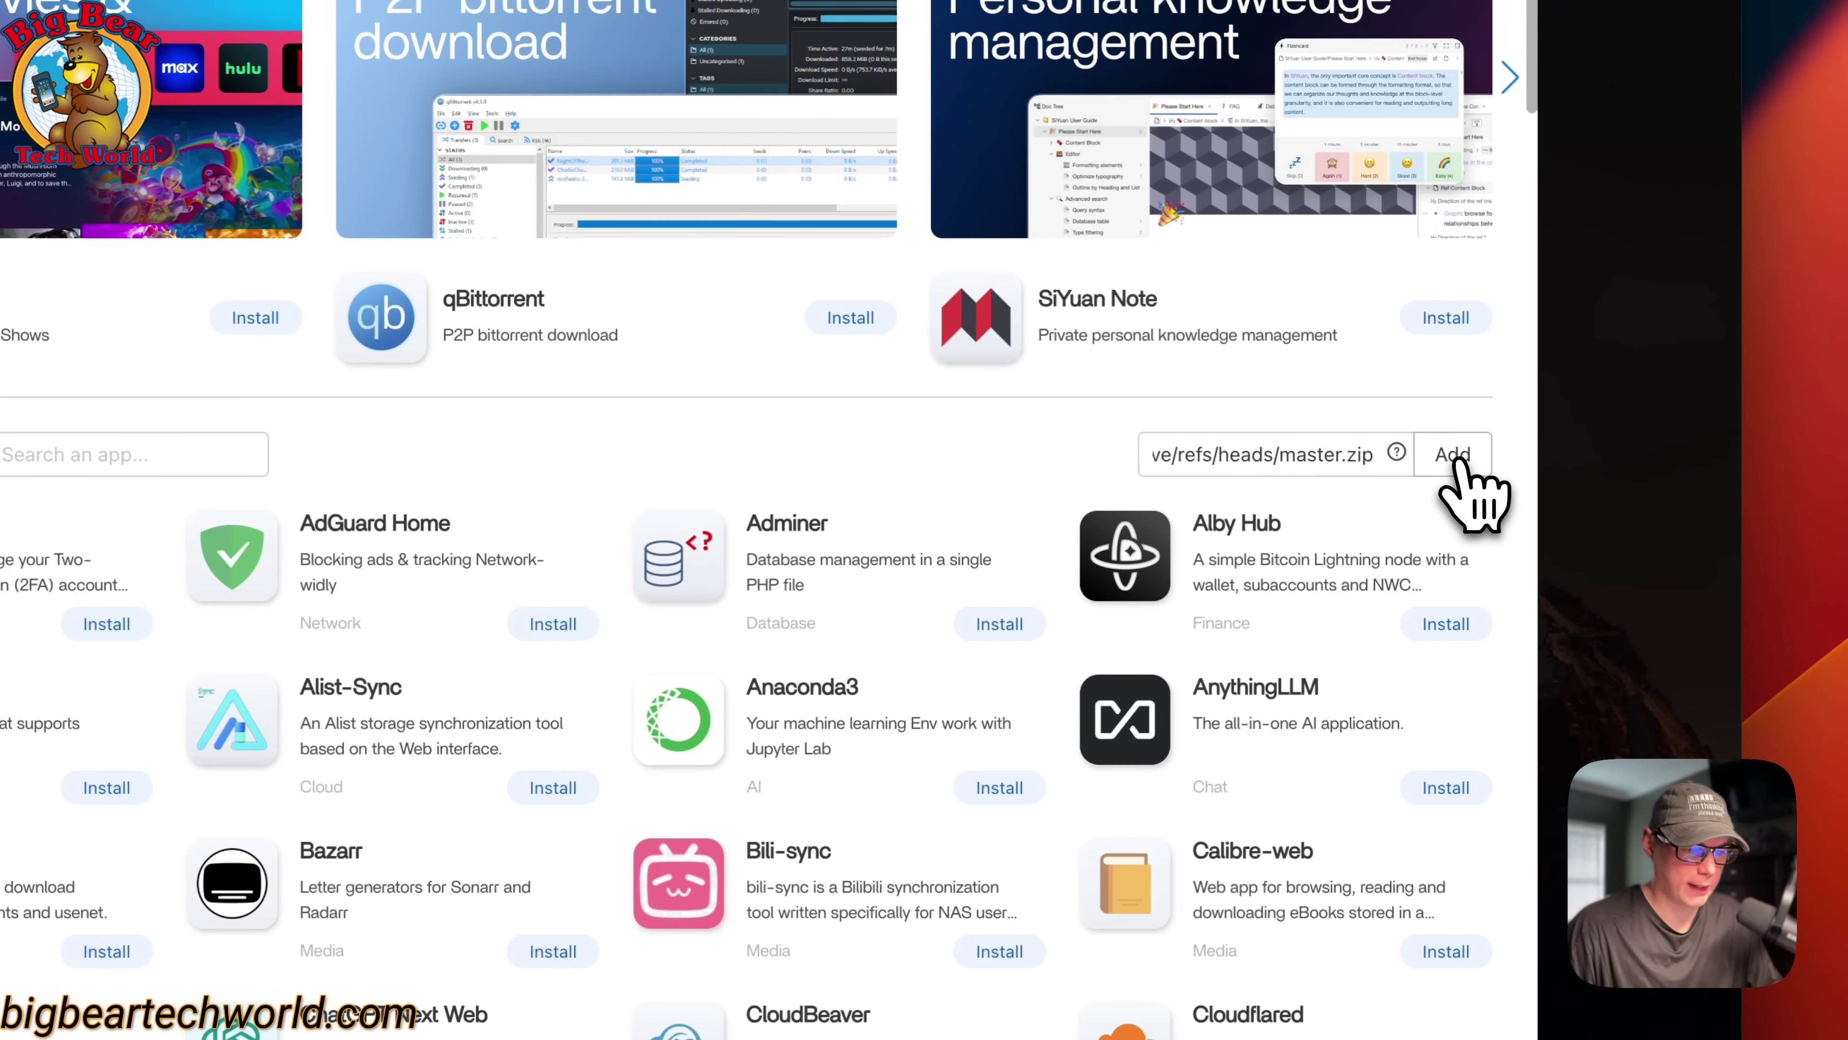
pyautogui.click(1455, 457)
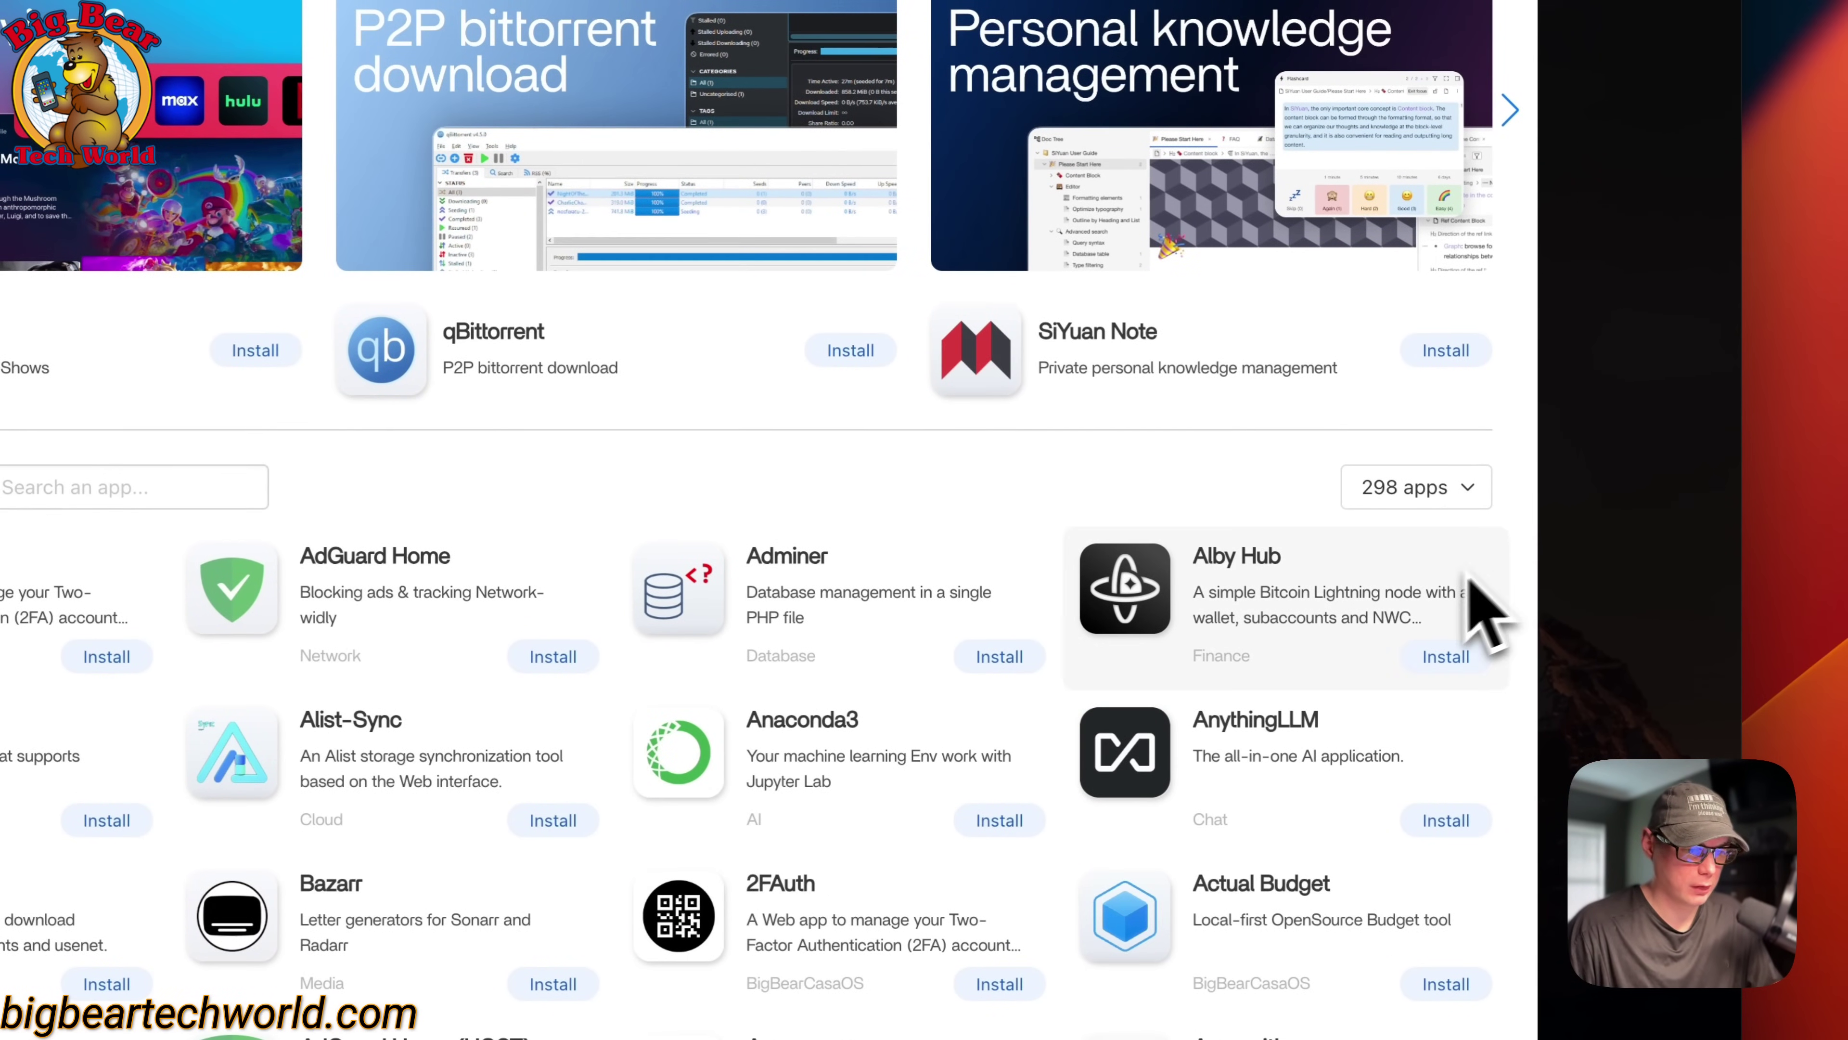
# - Confirm the bigbeartechworld source is now listed, then reload the CasaOS page
pyautogui.click(1384, 502)
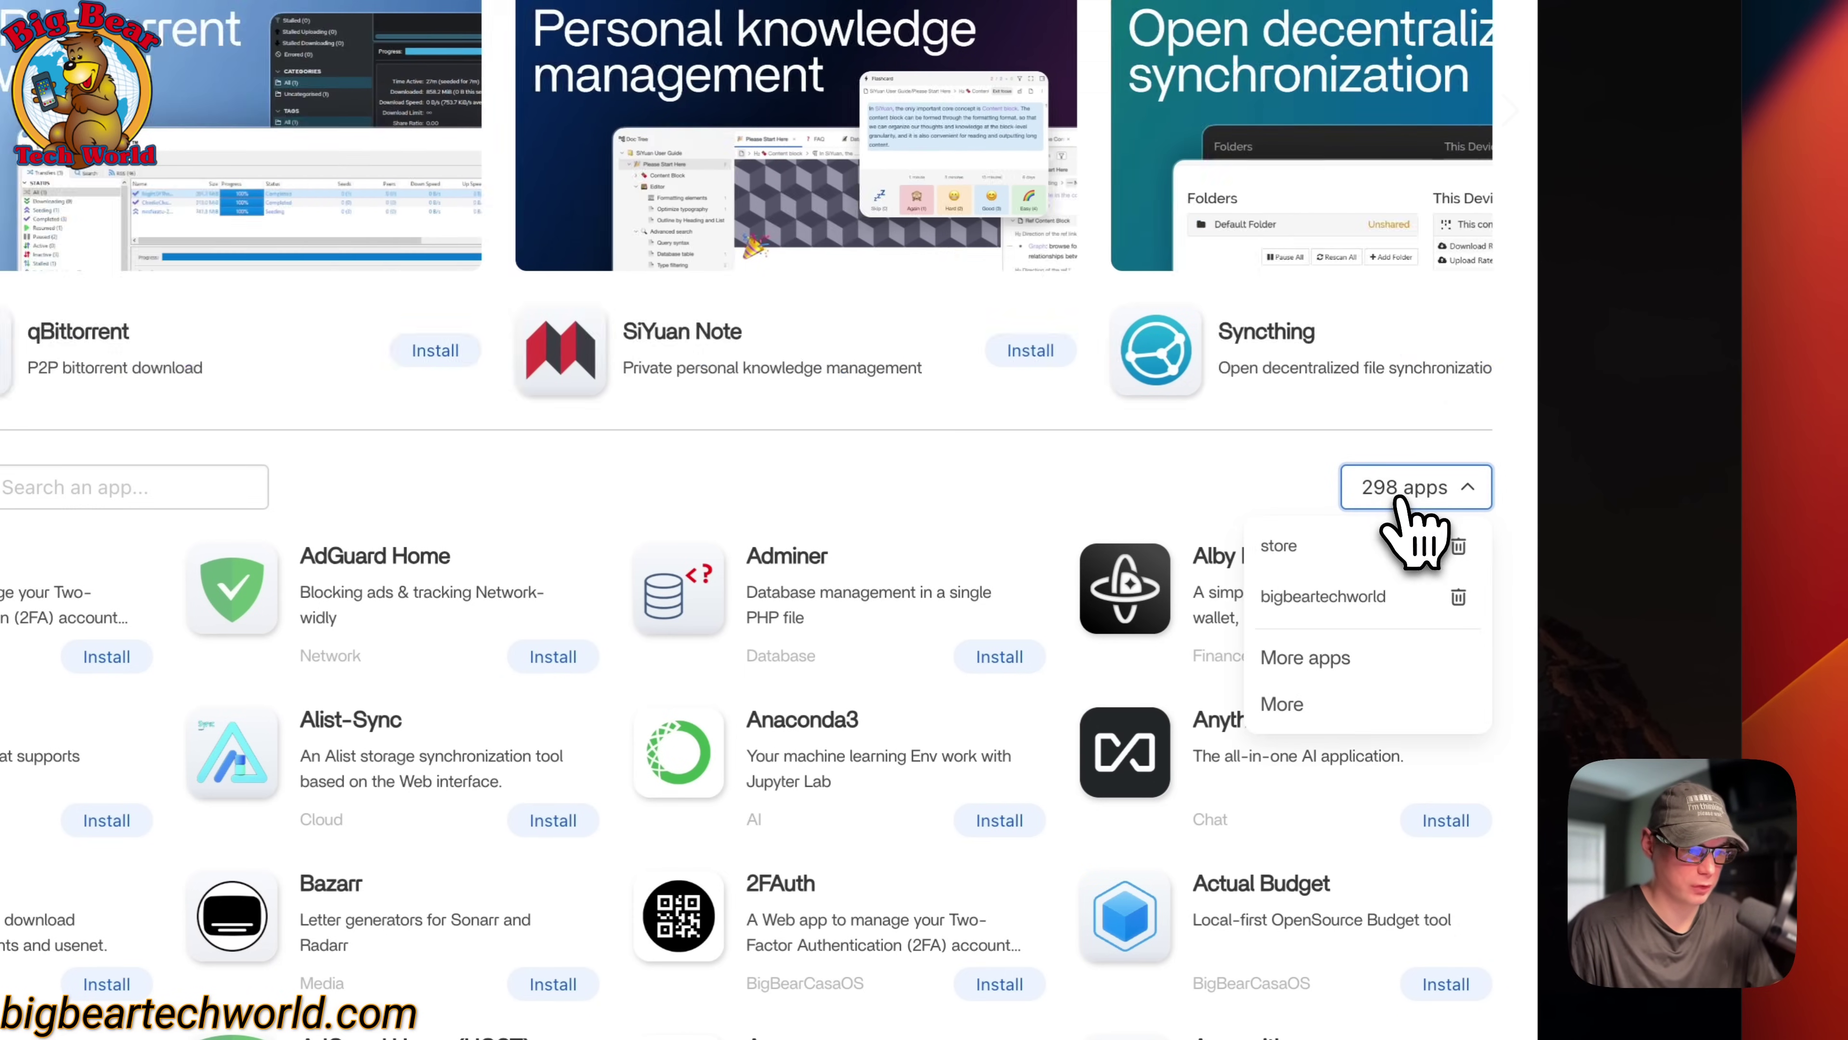
pyautogui.moveTo(1262, 595); pyautogui.dragTo(1384, 603)
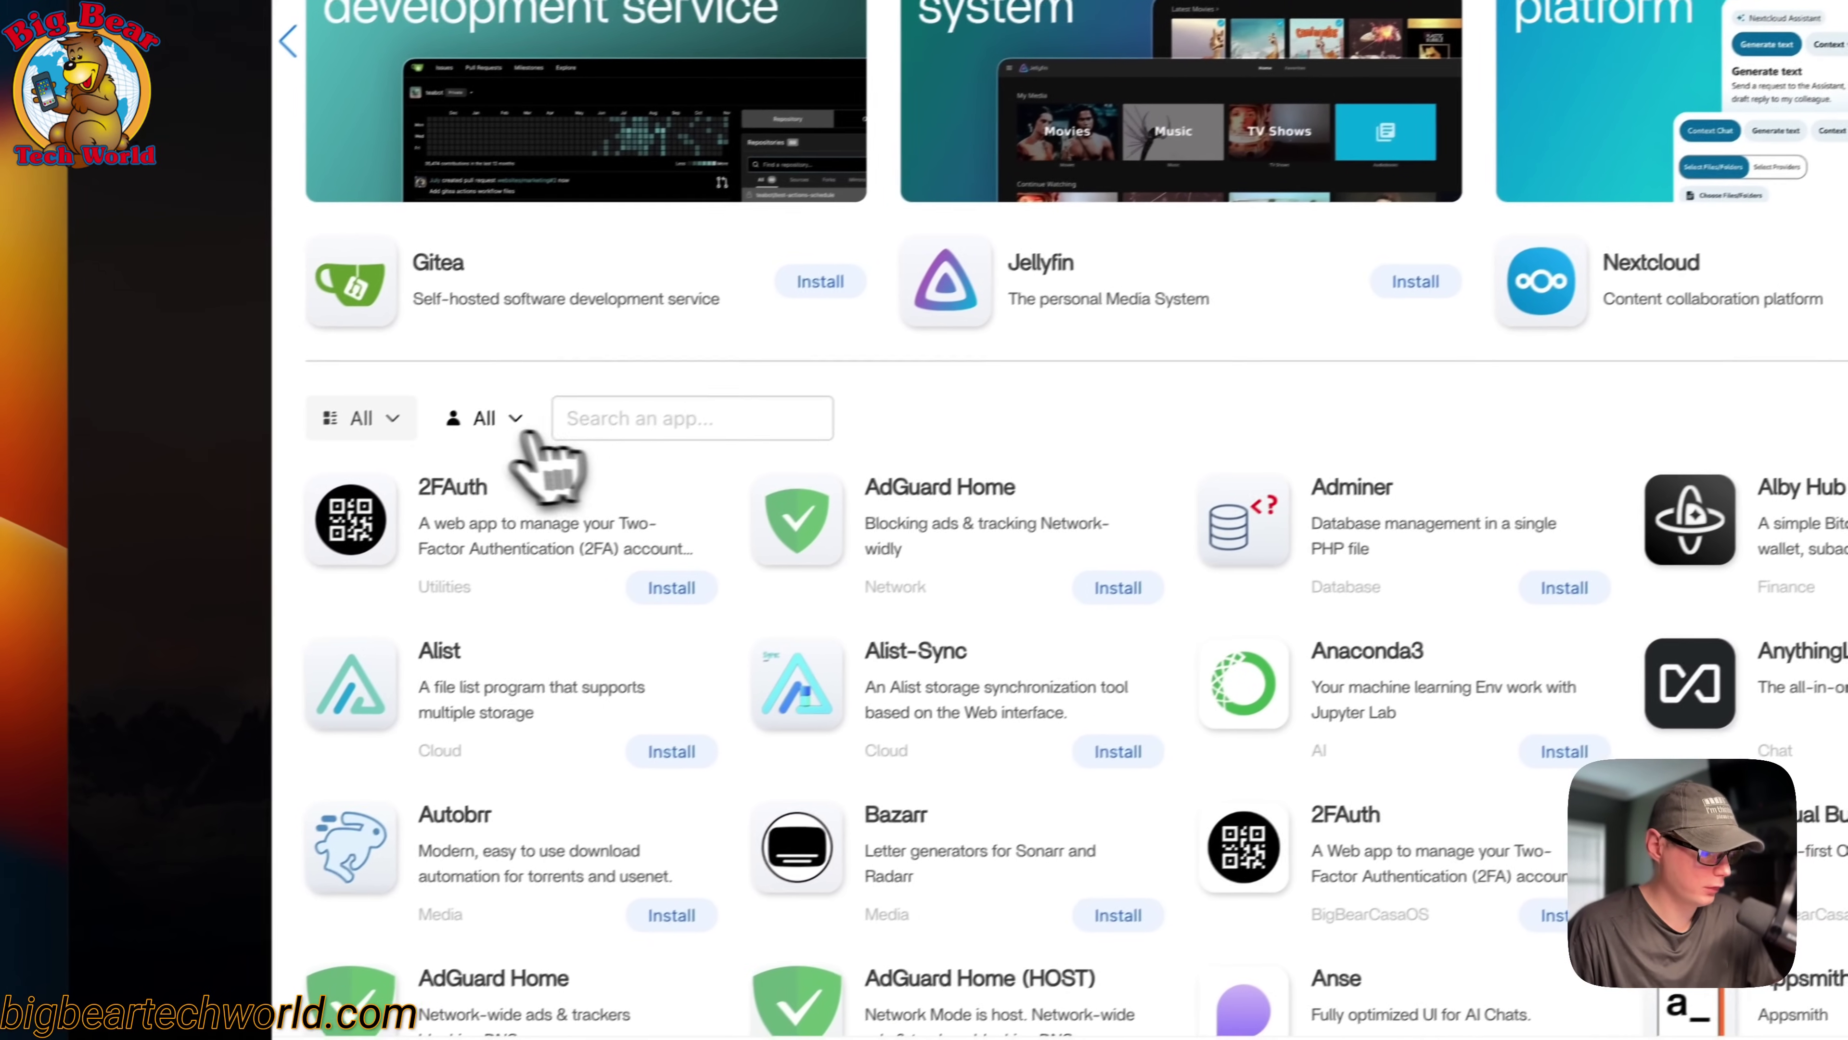
pyautogui.click(410, 420)
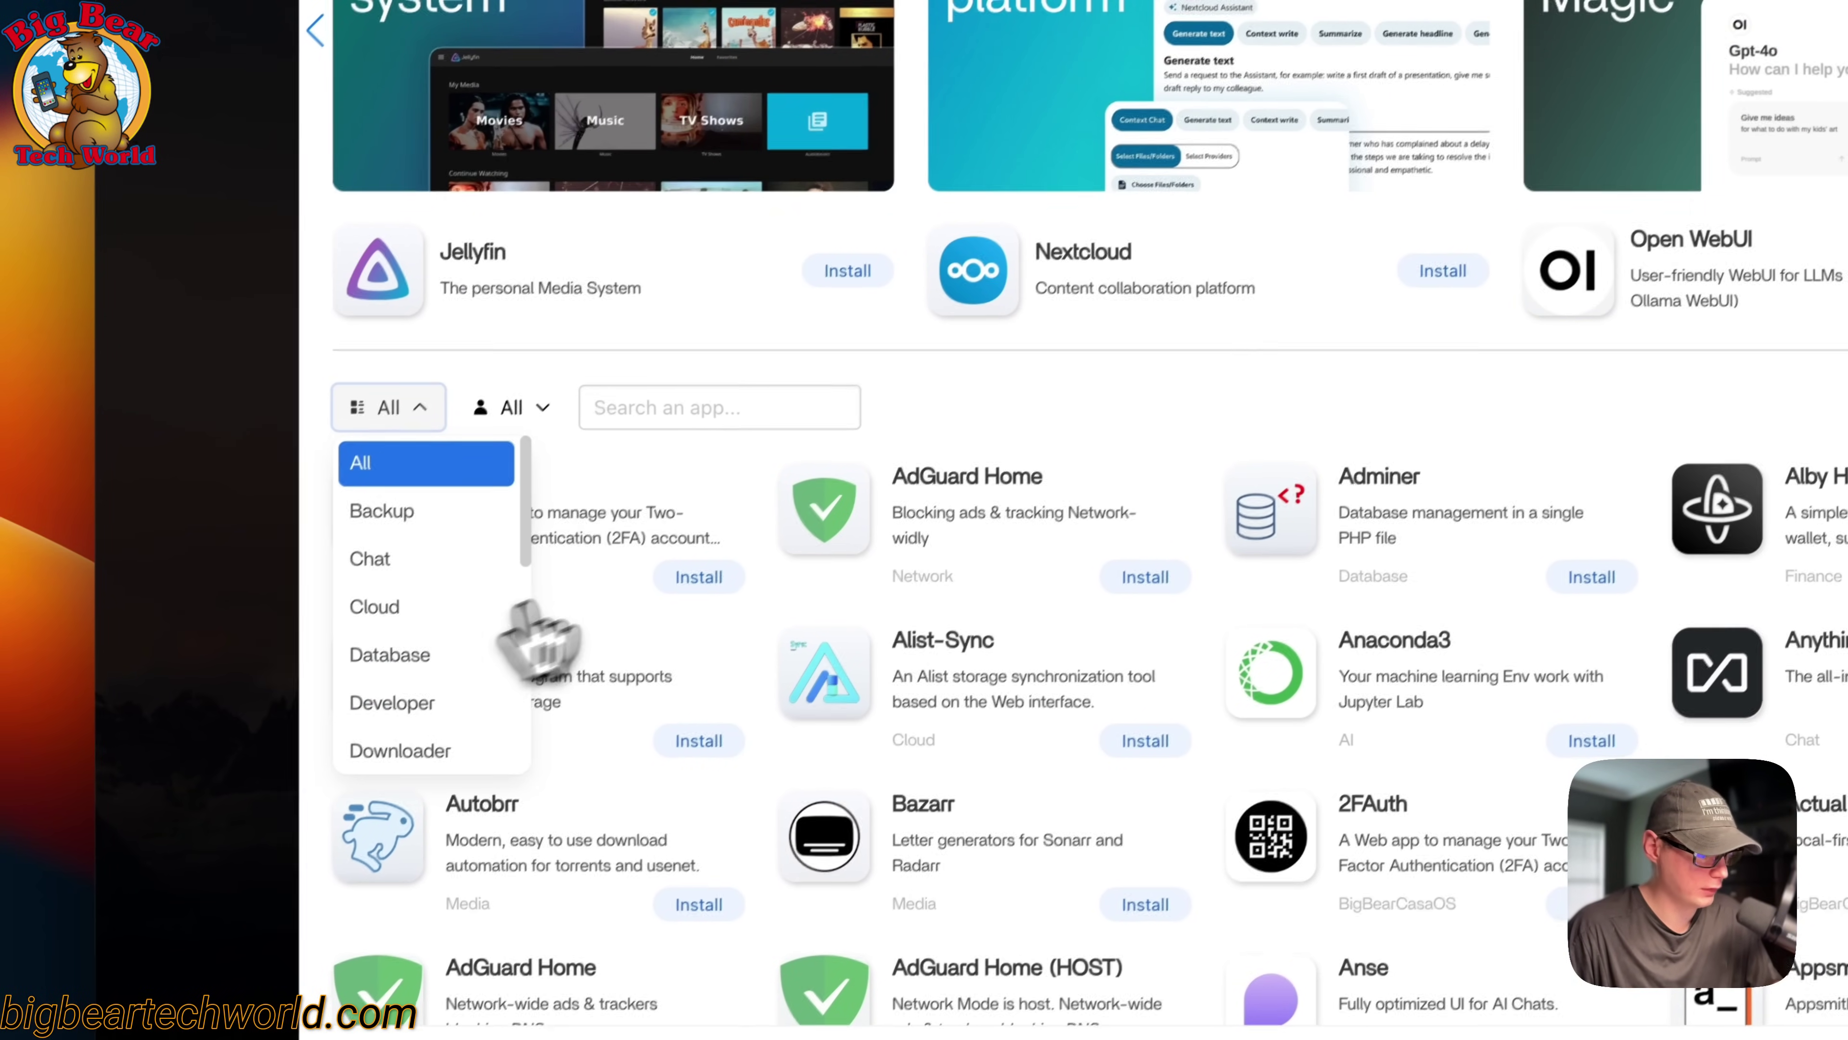
pyautogui.press('super+r')
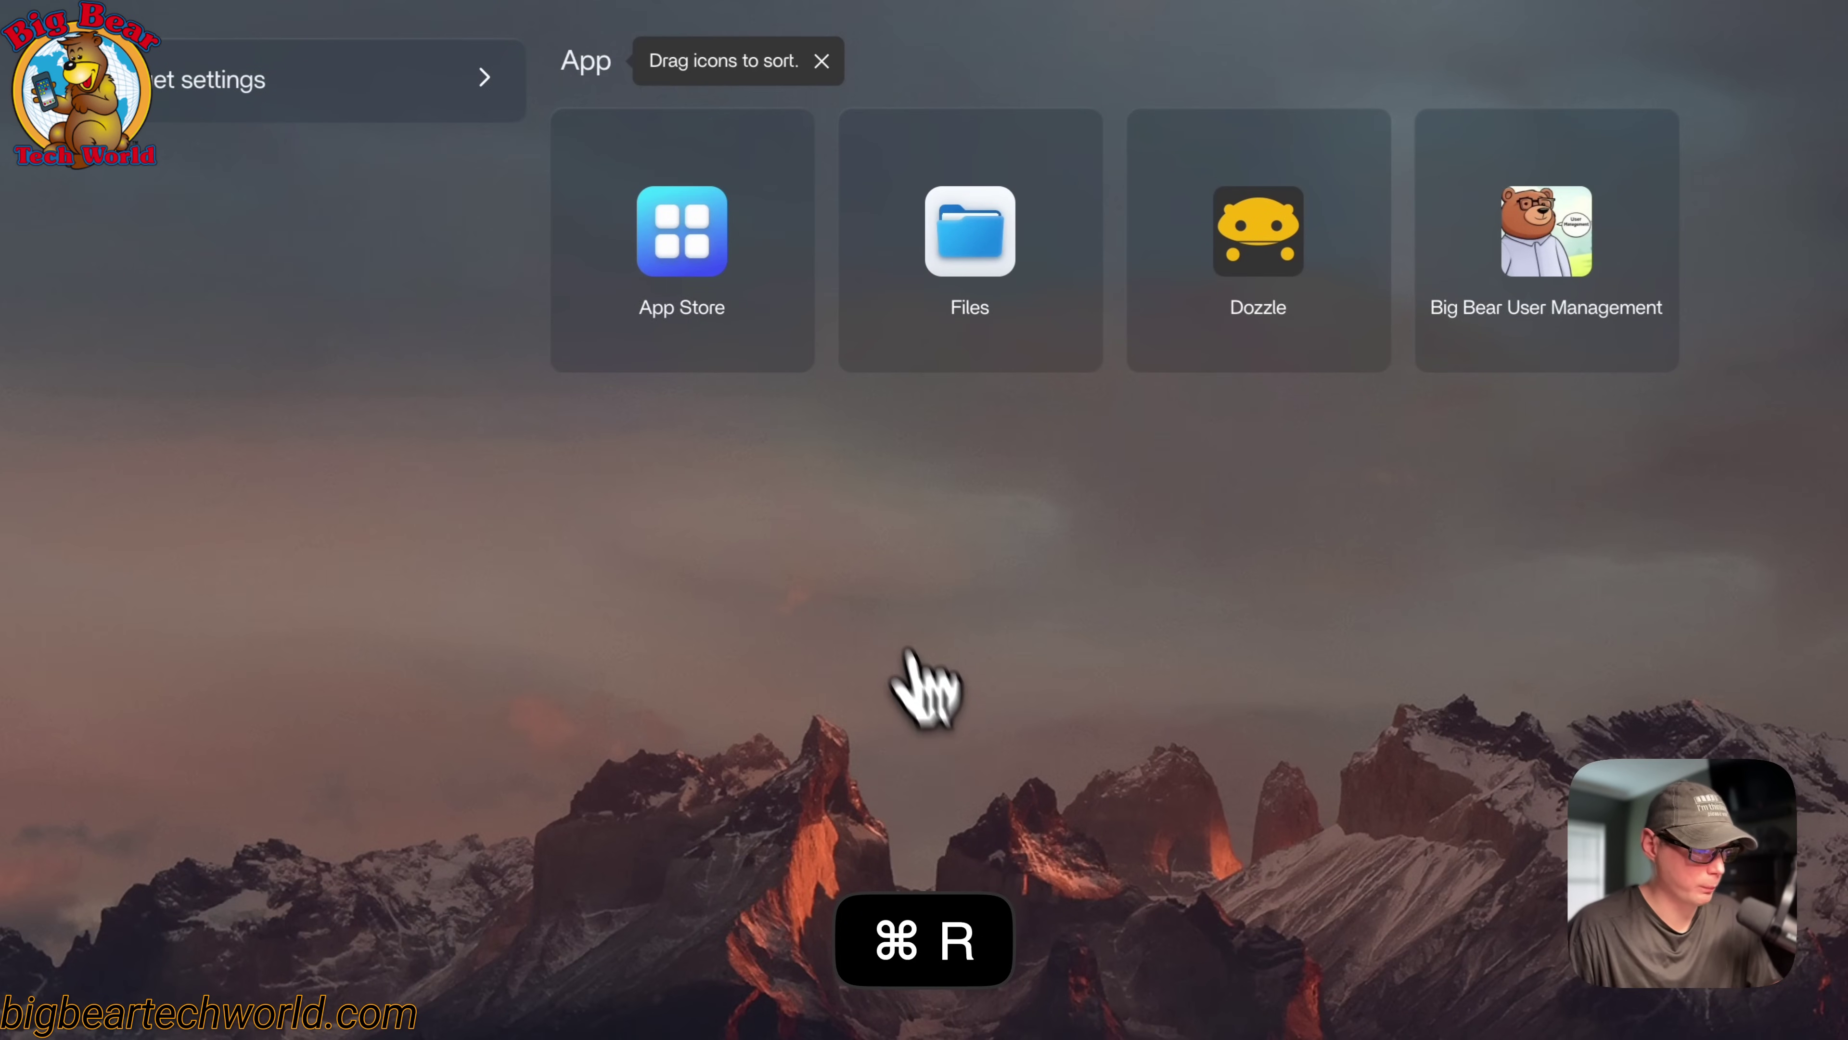
# - Filter the reopened App Store to BigBearCasaOS and scroll through its 179 apps
pyautogui.click(795, 358)
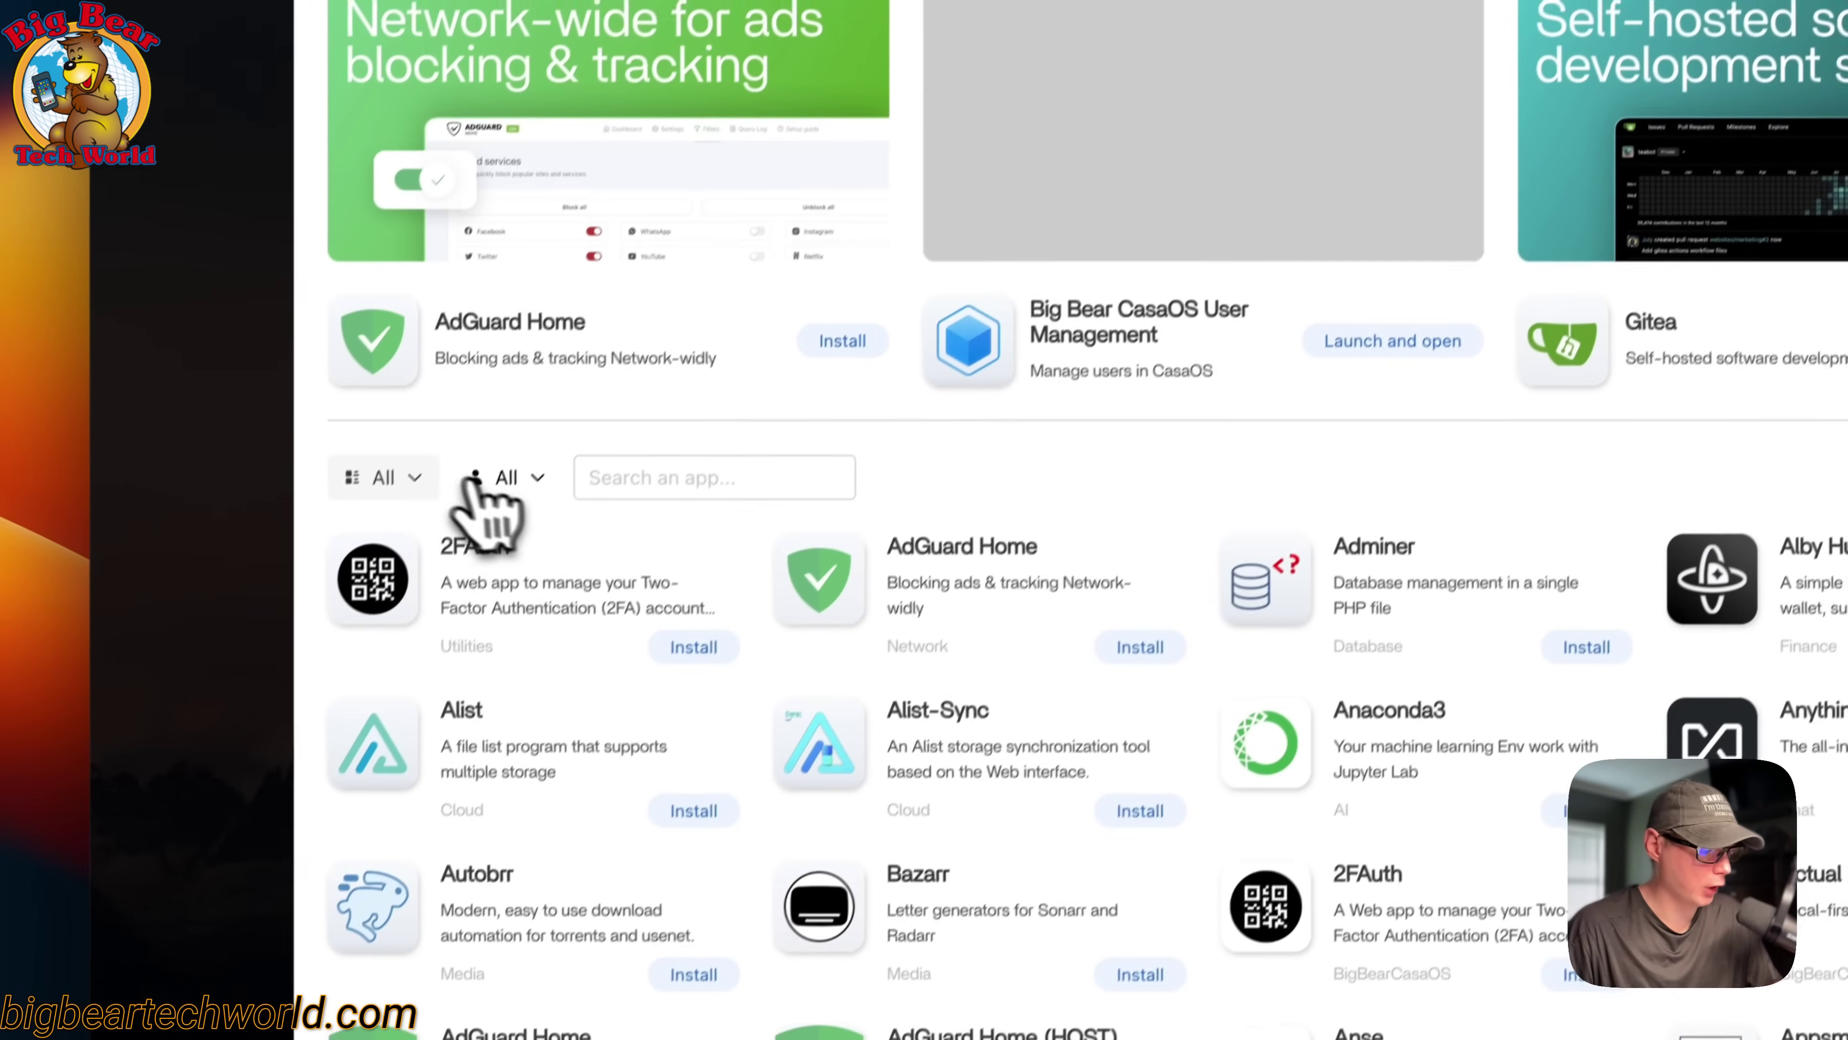
pyautogui.click(392, 476)
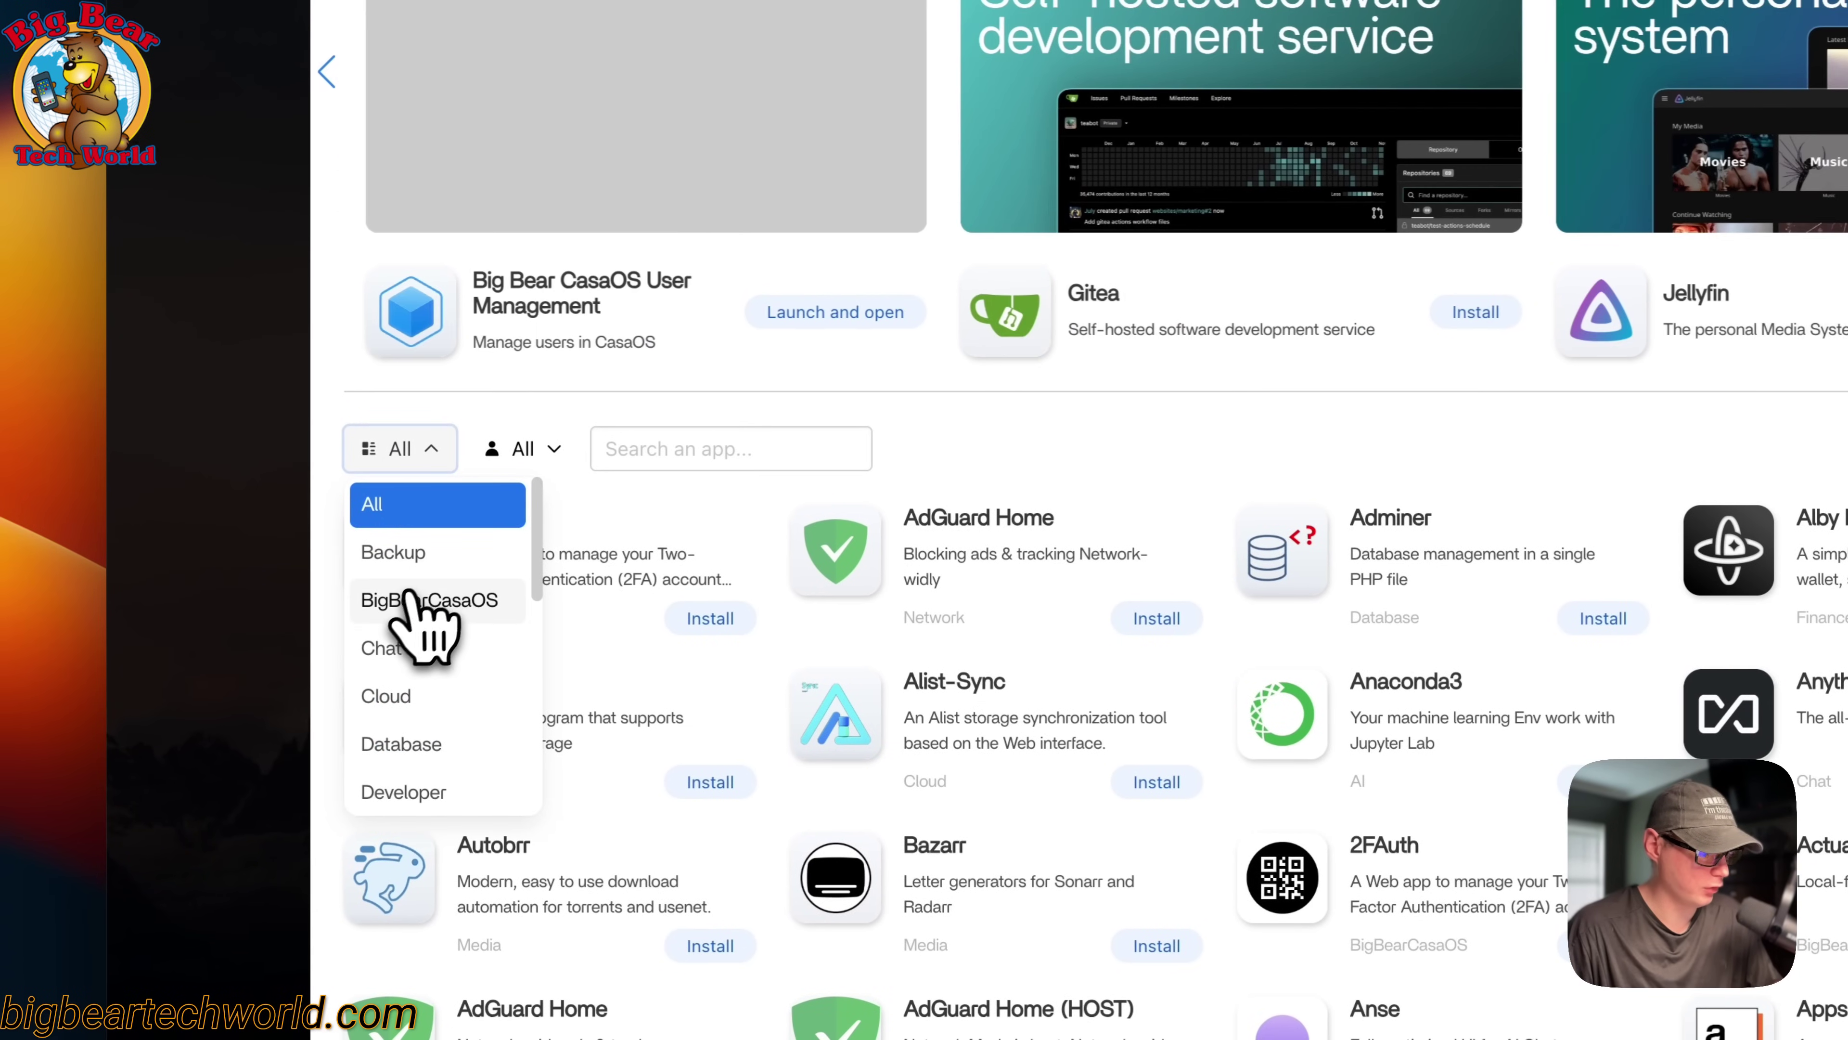
pyautogui.click(437, 600)
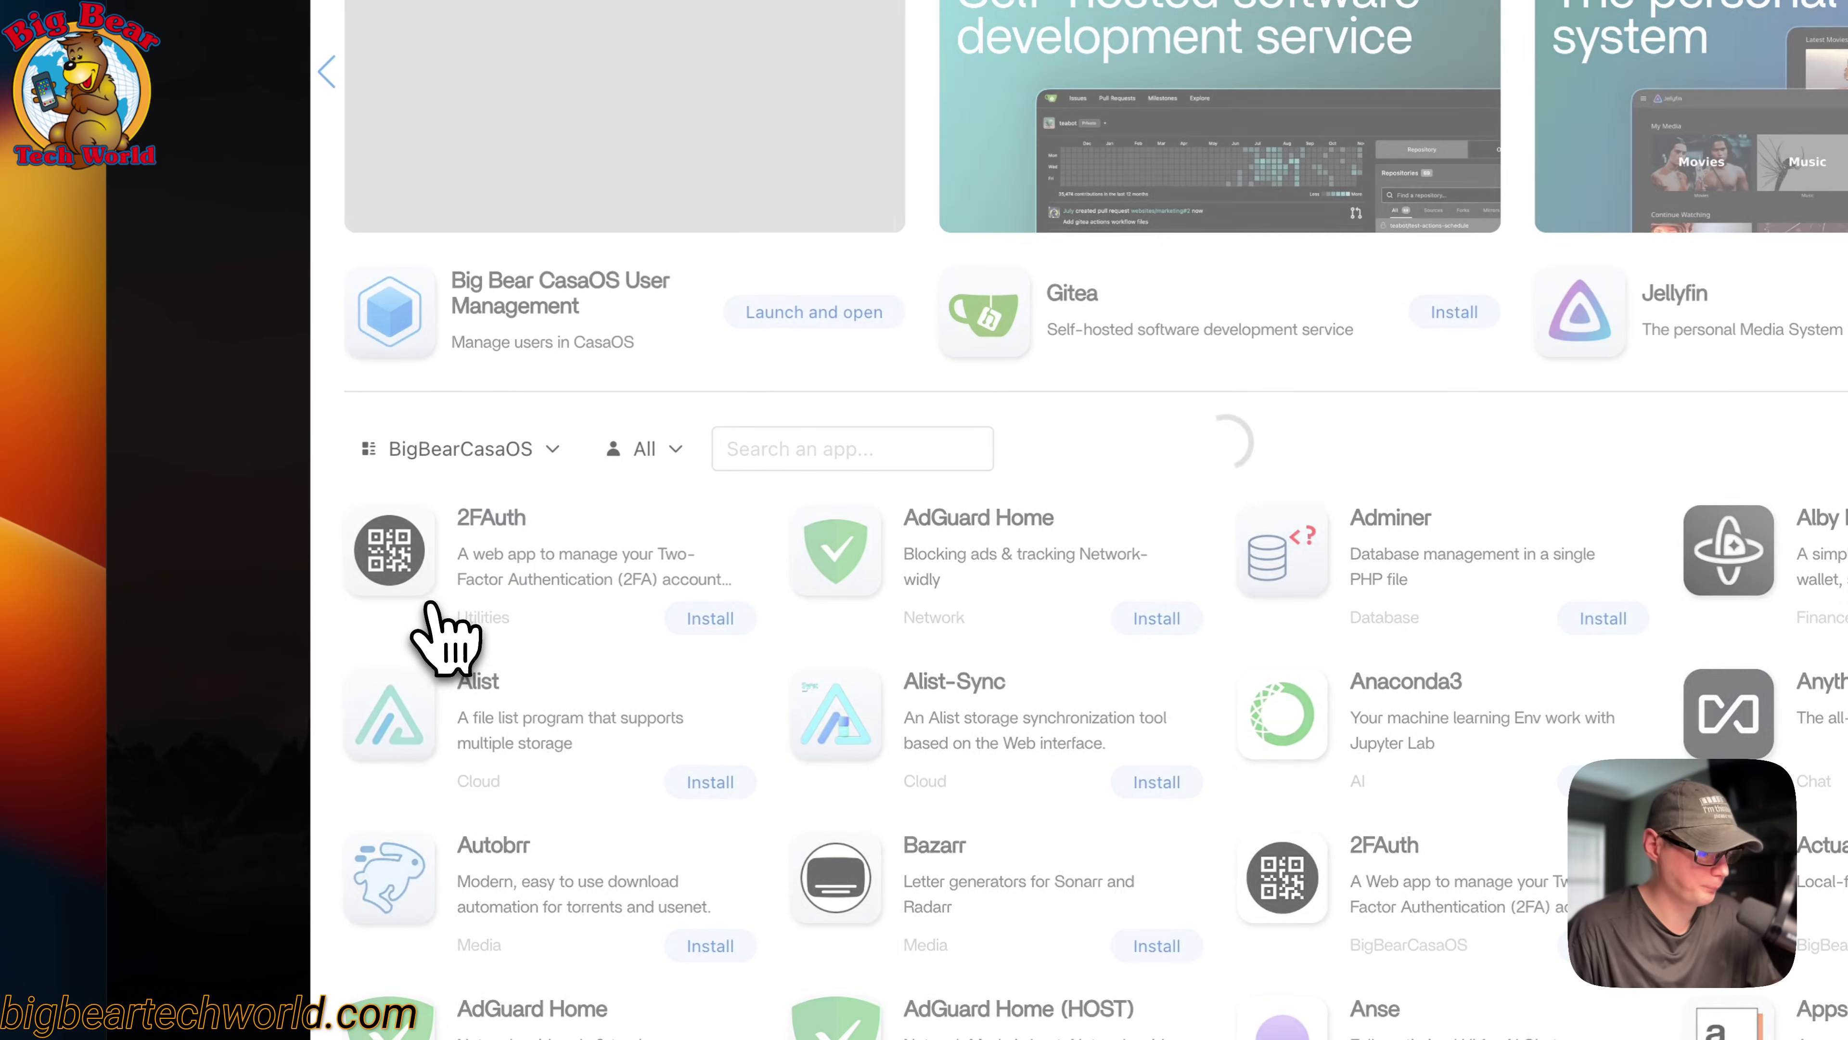
pyautogui.scroll(-9, 895, 648)
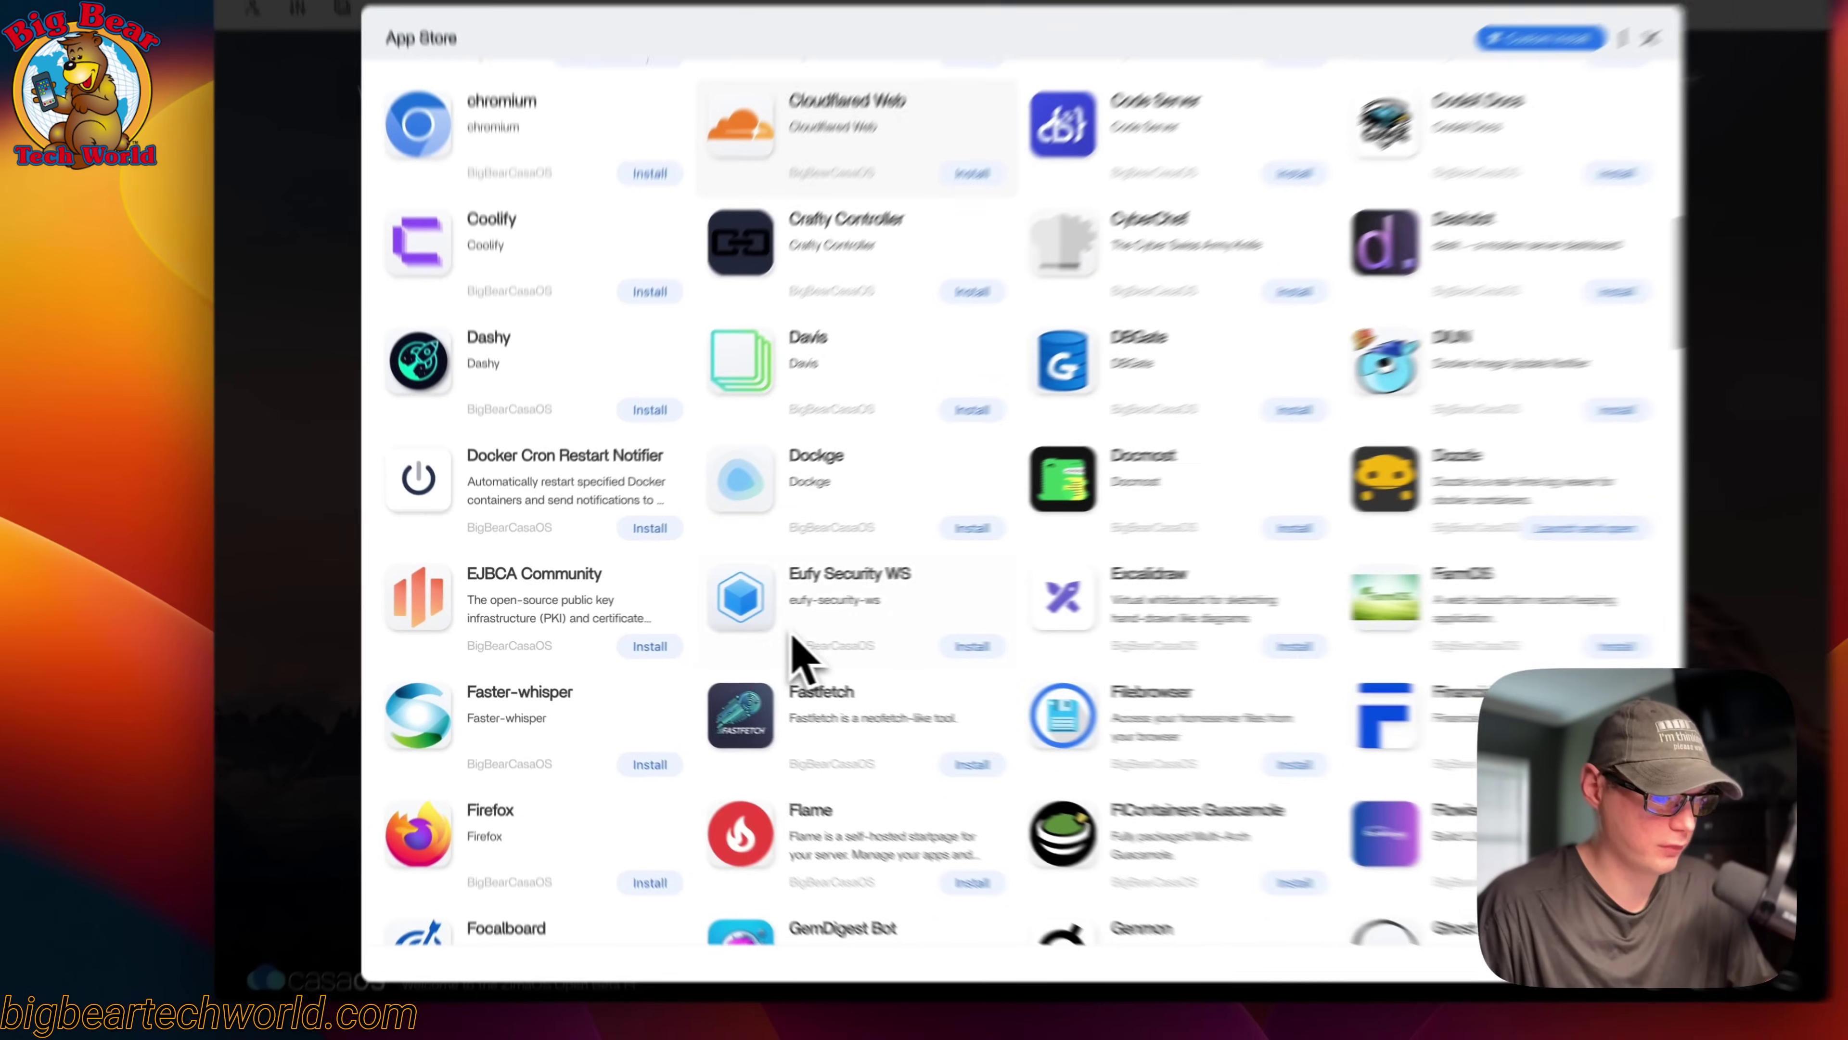
pyautogui.scroll(15, 837, 655)
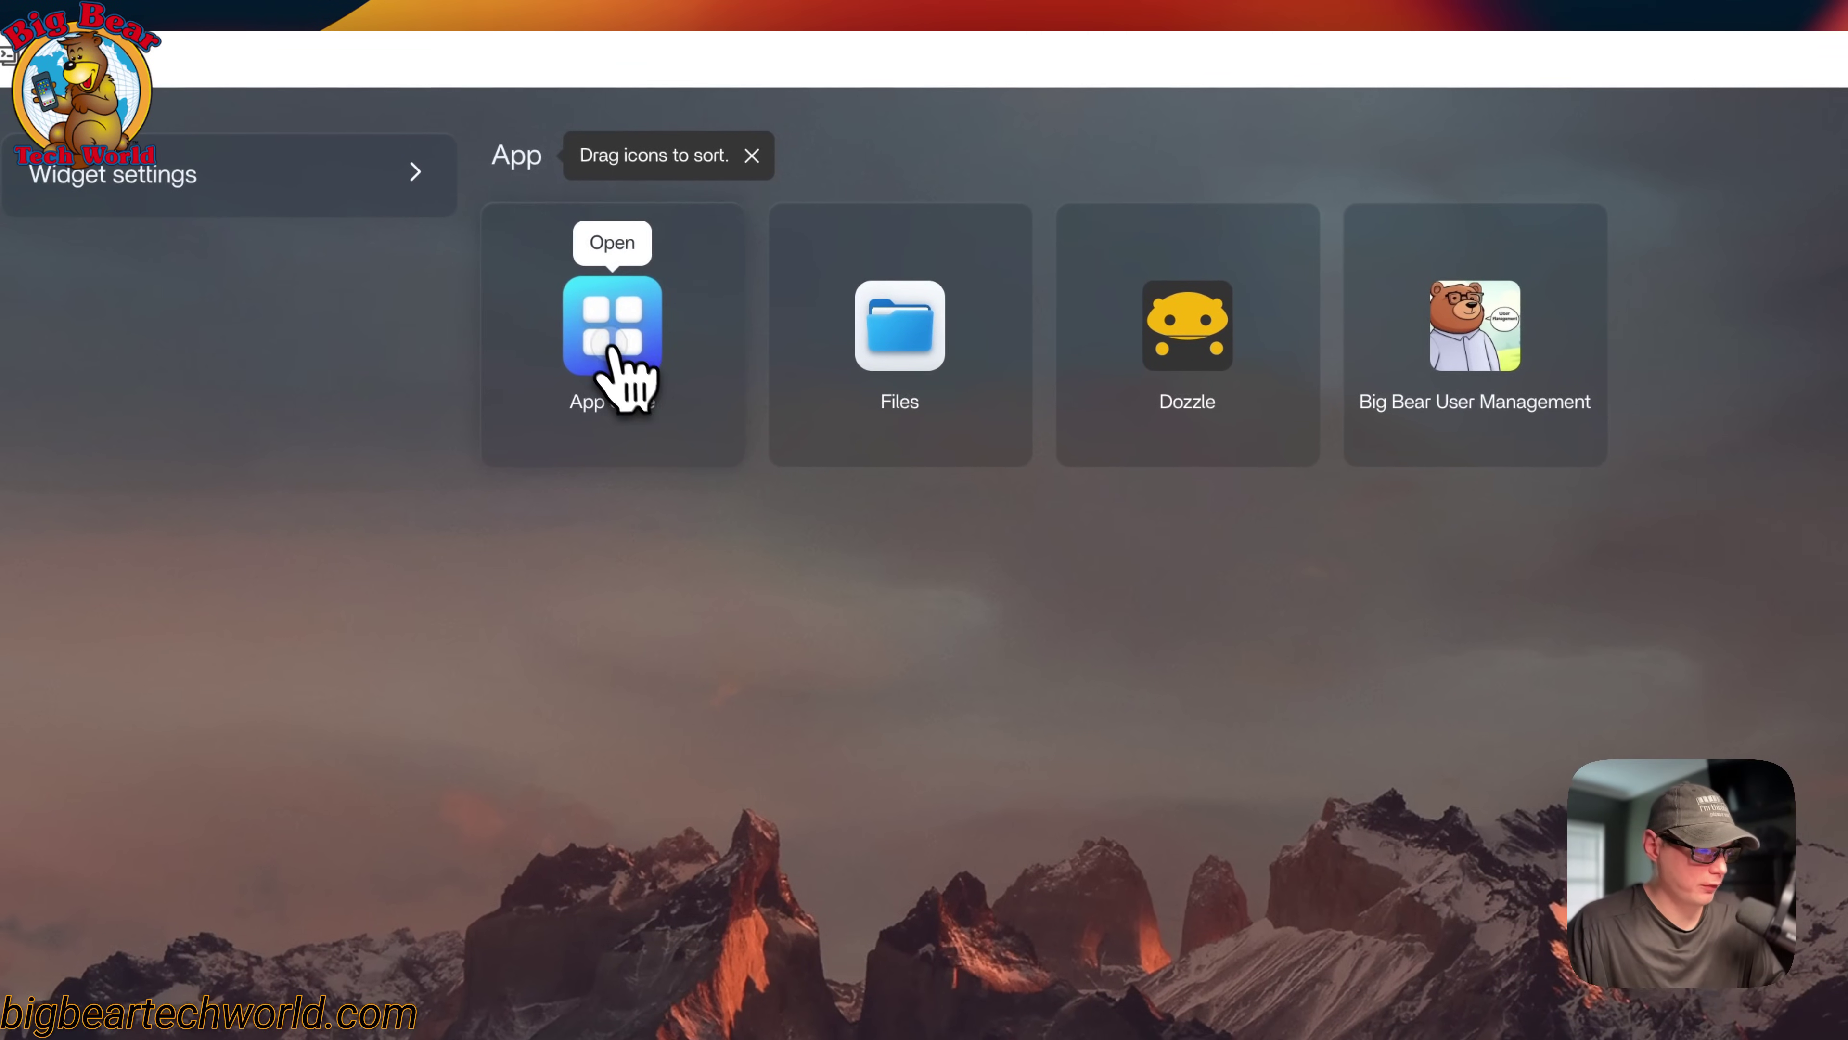
# - Search the App Store for 'bookstack' and open its detail page
pyautogui.click(726, 281)
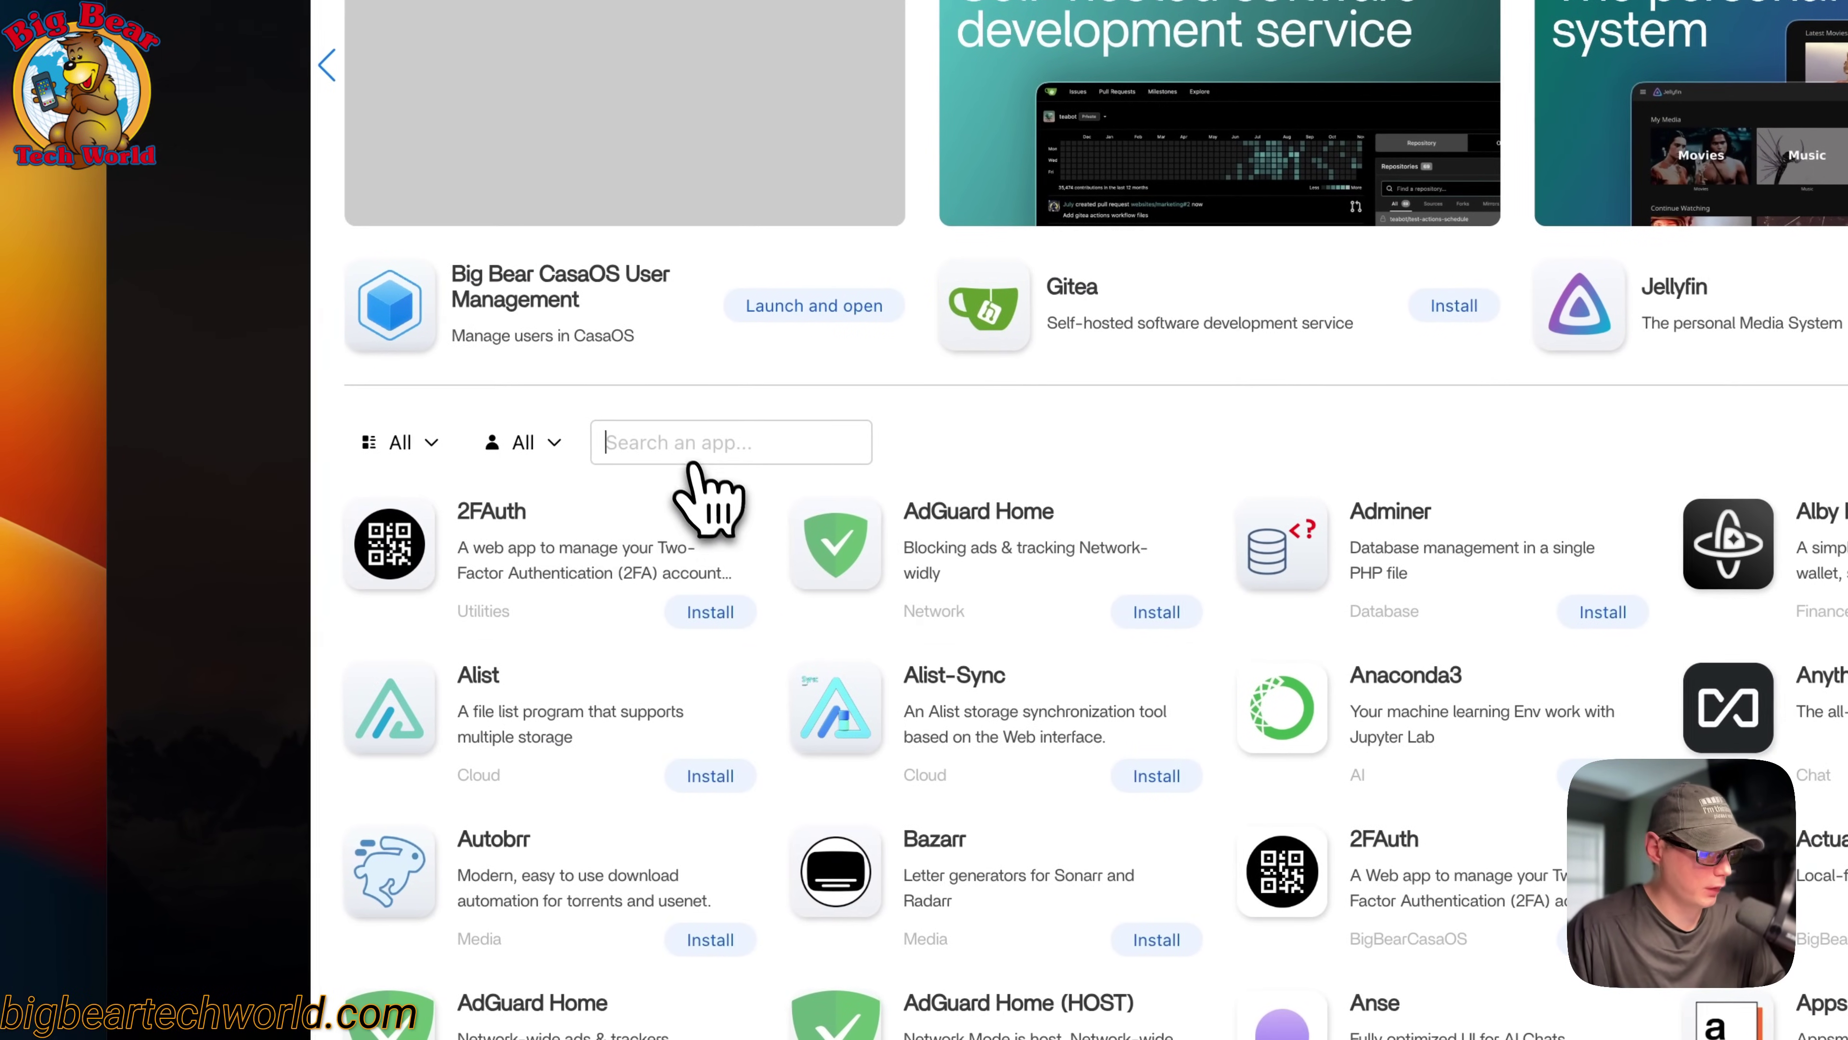
pyautogui.write('bookstack')
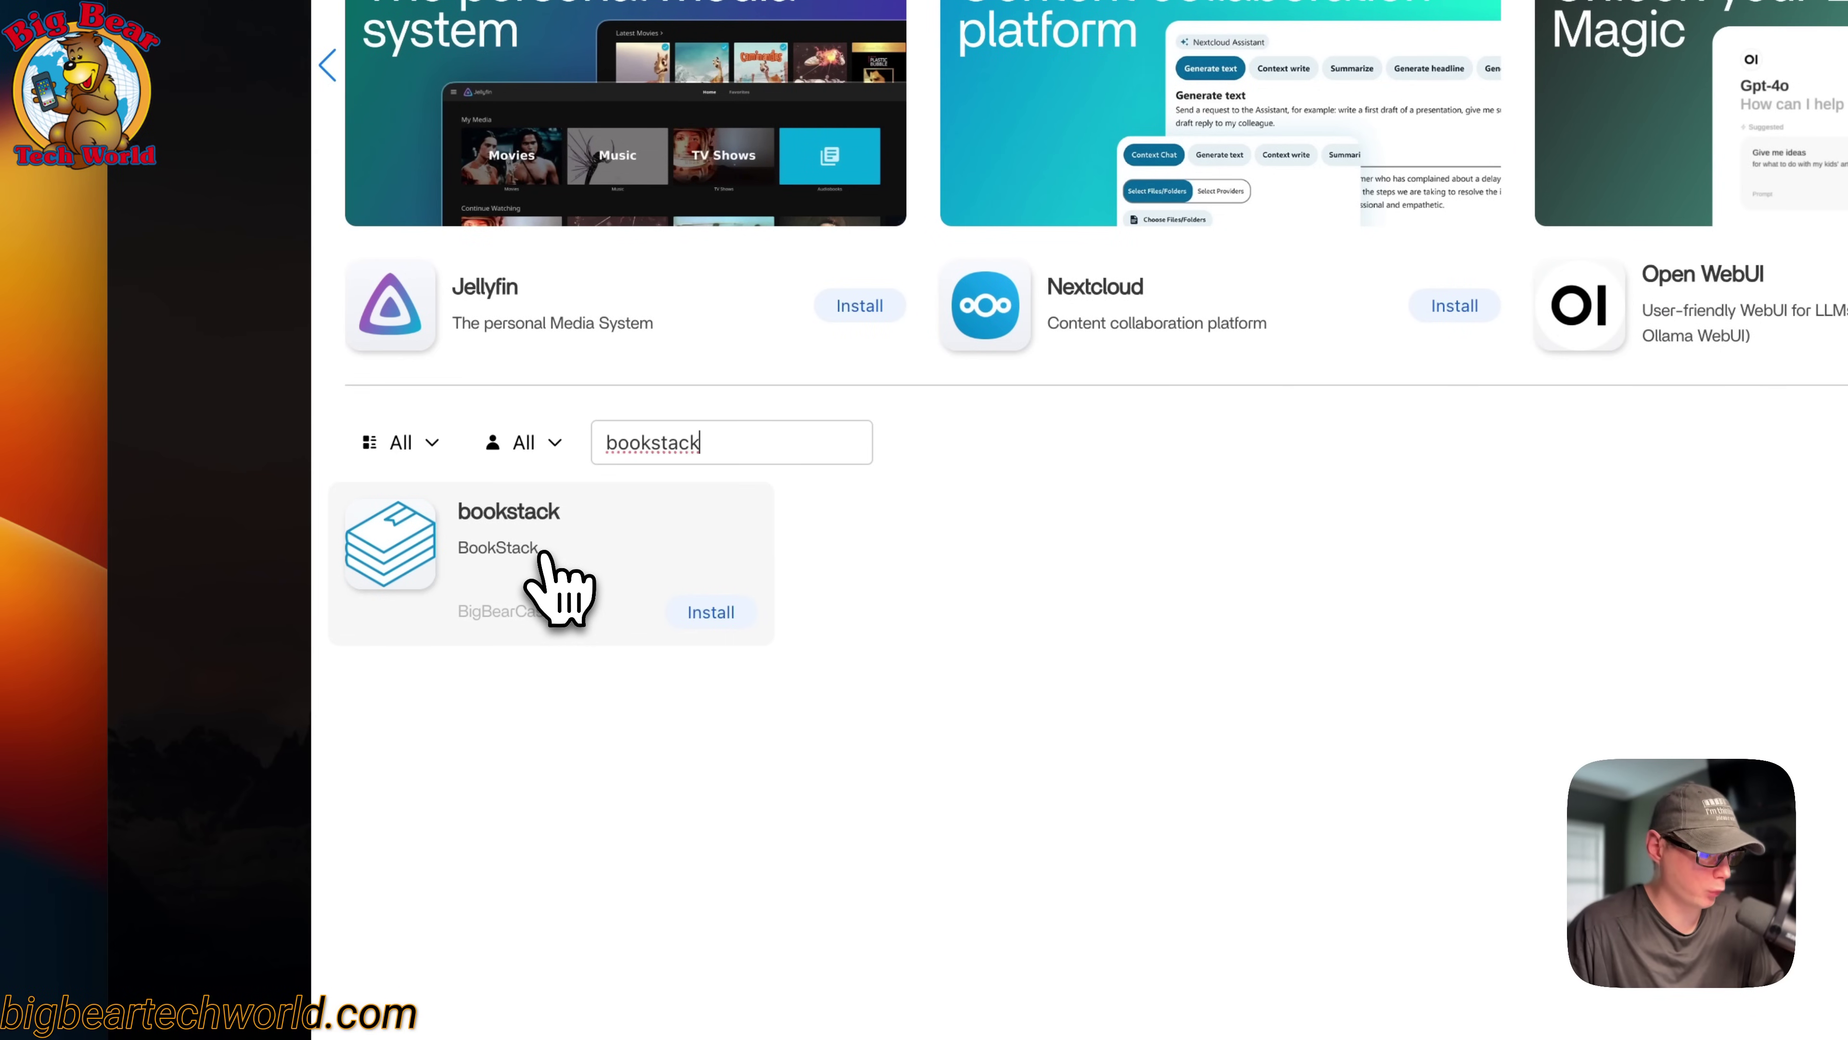
pyautogui.click(509, 604)
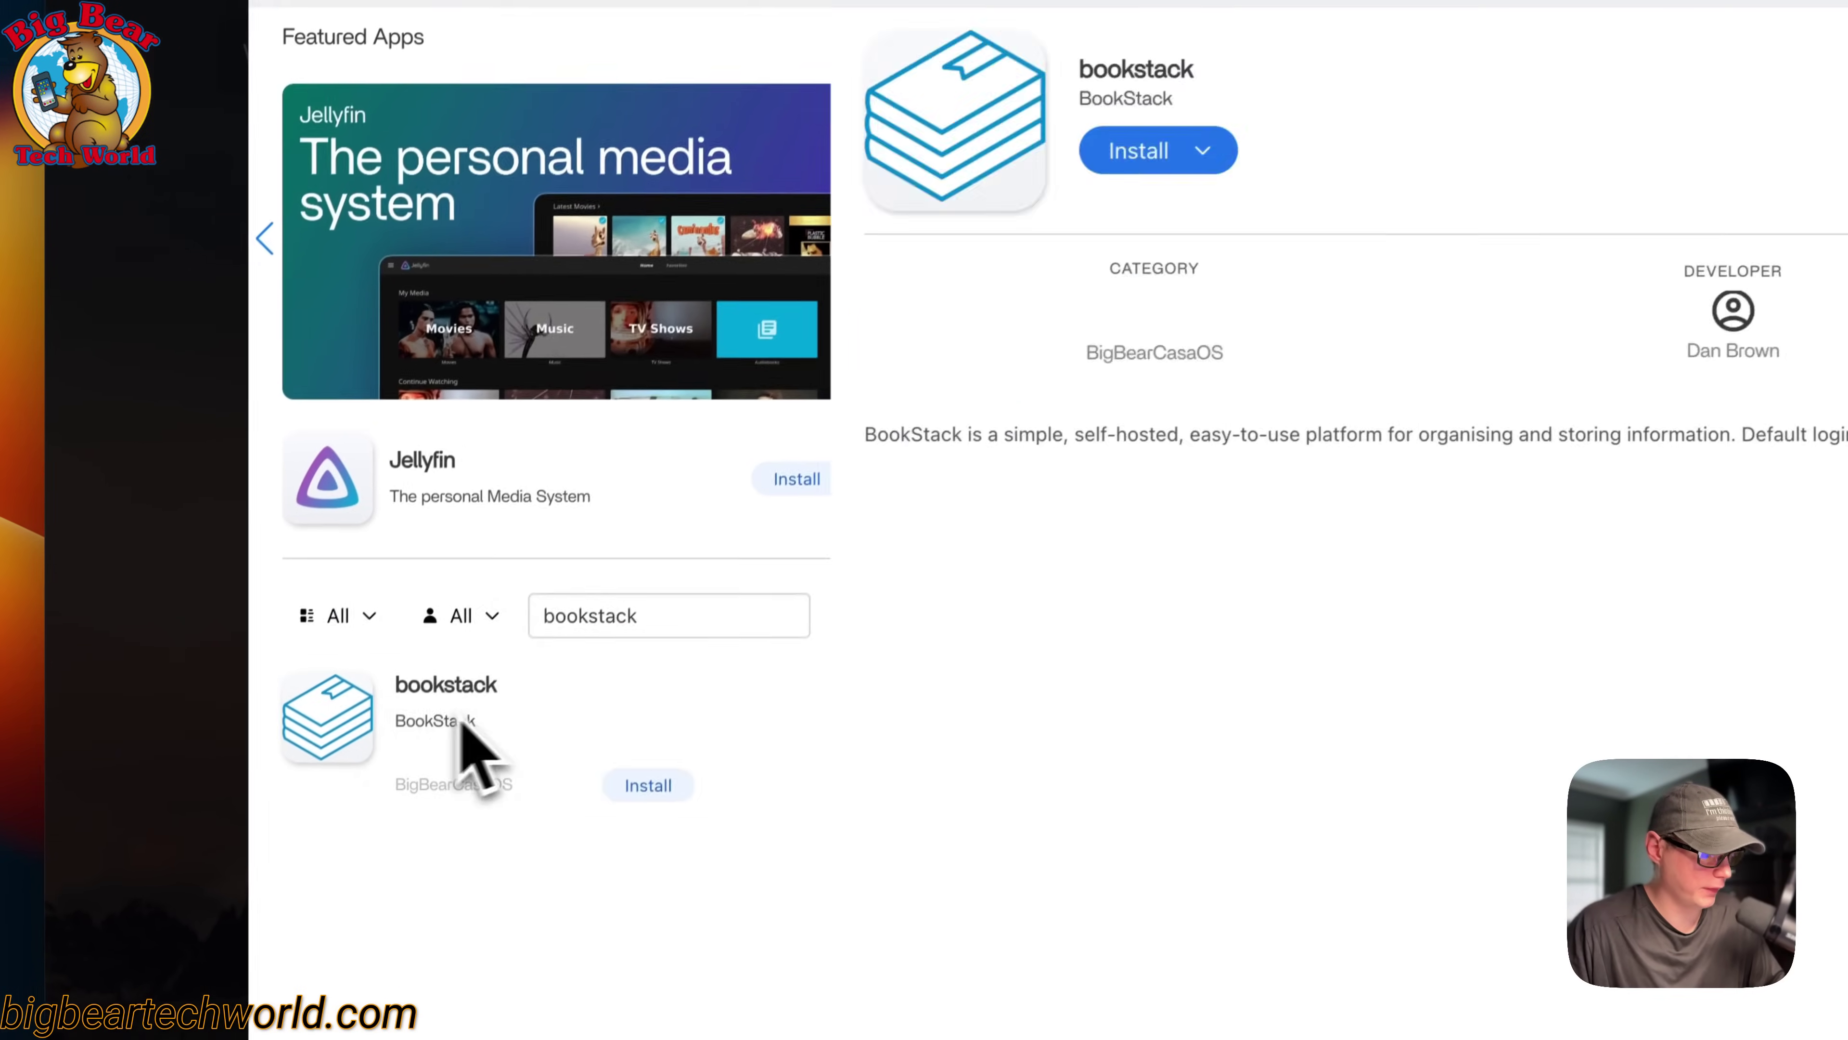
# - Show BookStack's install tips, select the documentation link in them, and close the tips
pyautogui.click(502, 342)
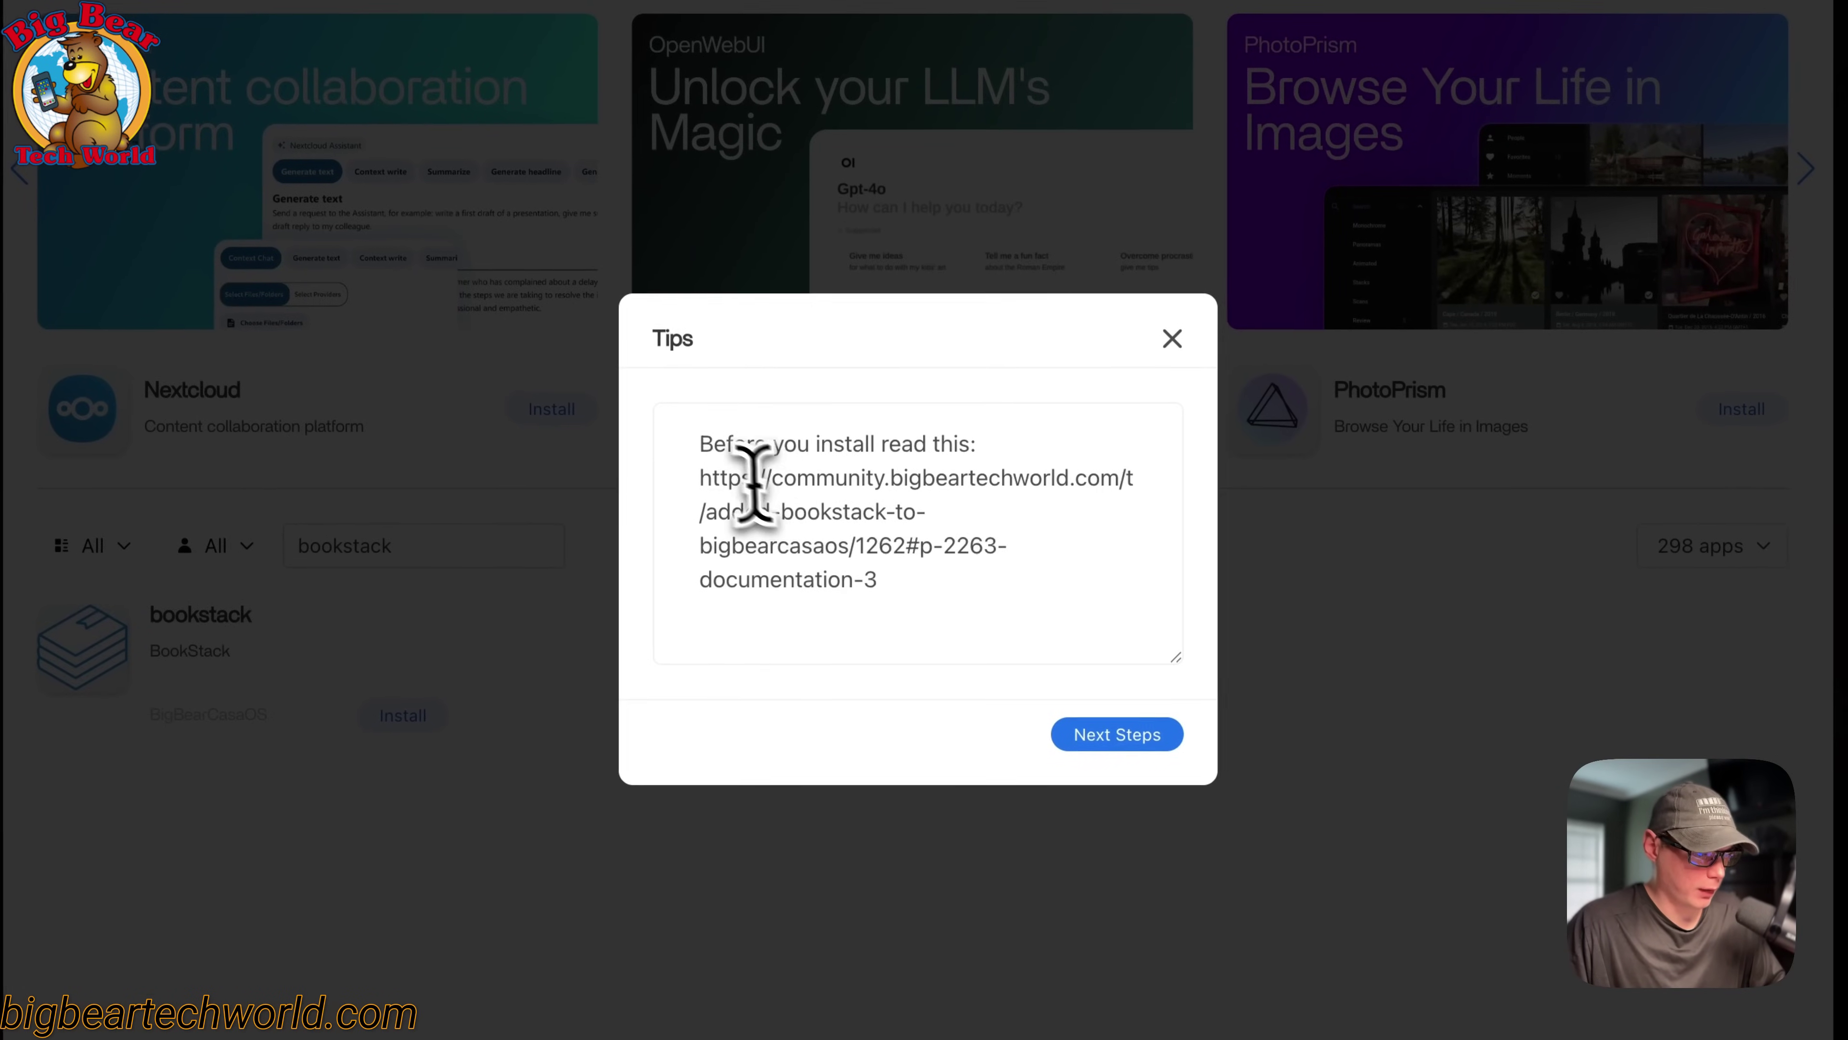
pyautogui.moveTo(866, 712); pyautogui.dragTo(1051, 745)
pyautogui.moveTo(789, 473); pyautogui.dragTo(941, 598)
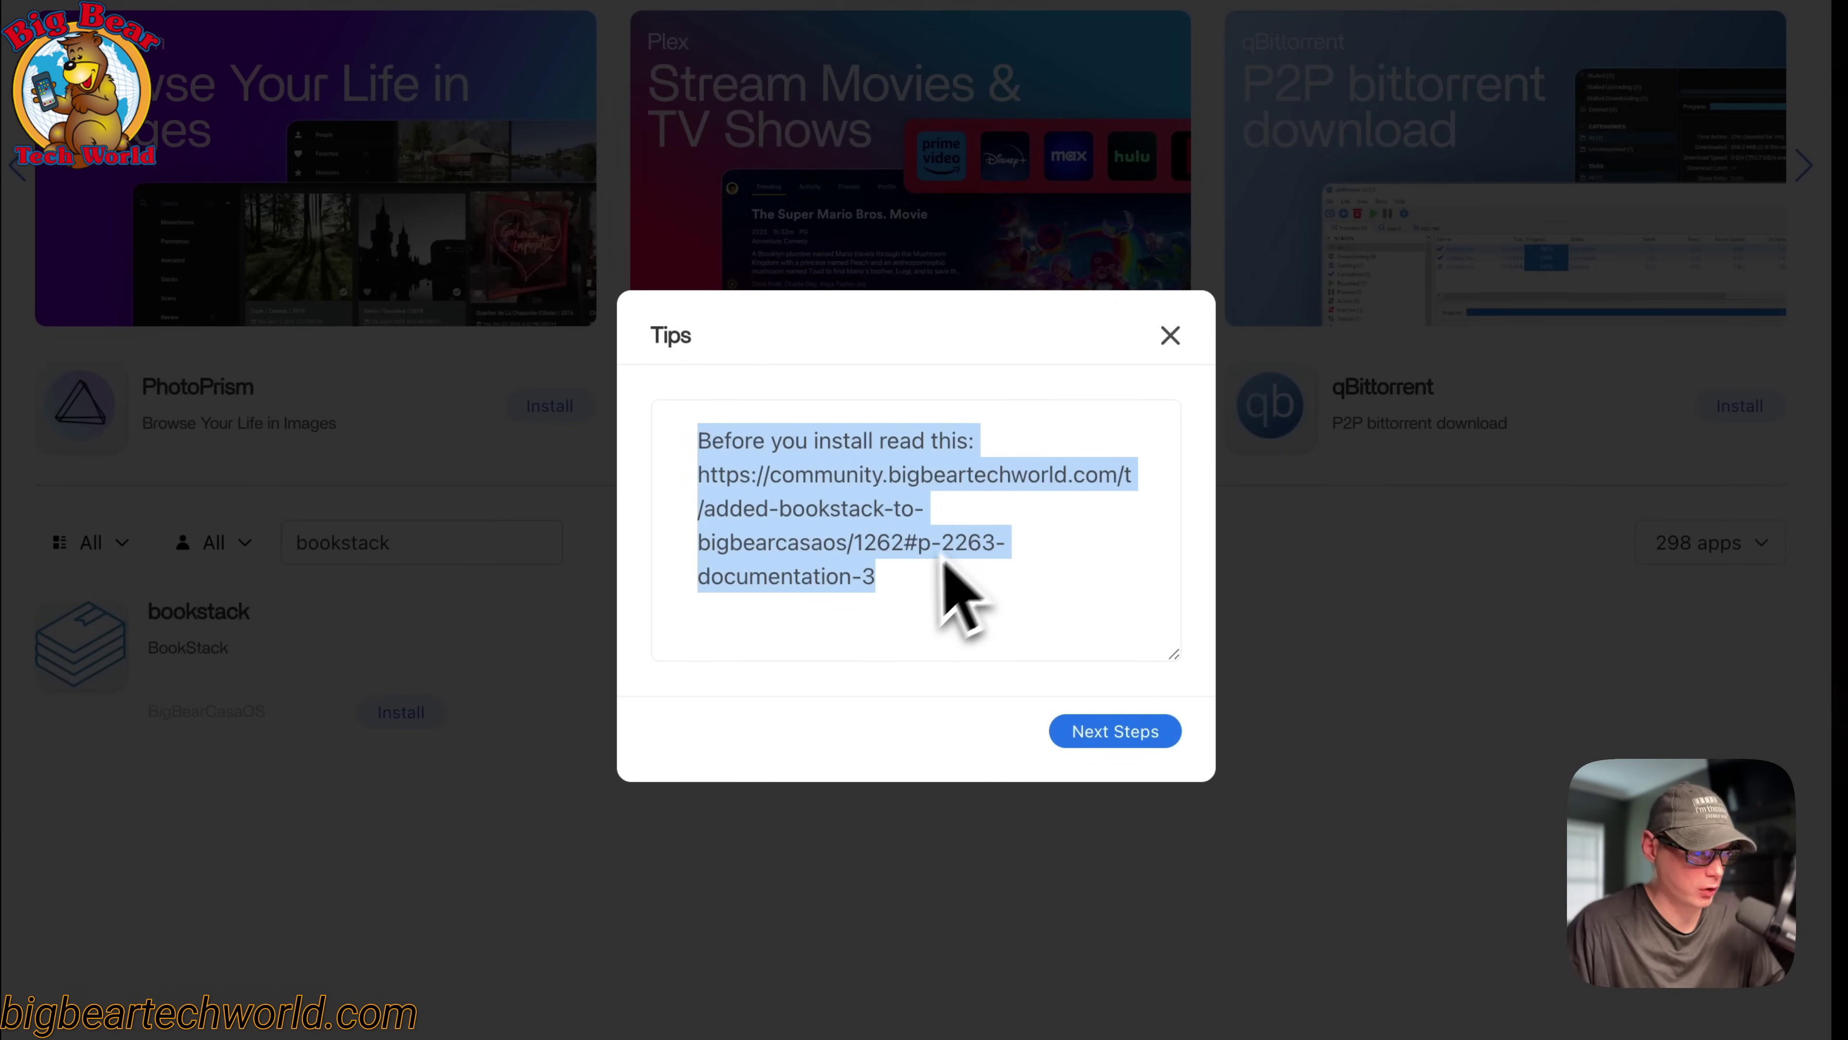
pyautogui.click(699, 486)
pyautogui.moveTo(700, 486); pyautogui.dragTo(916, 586)
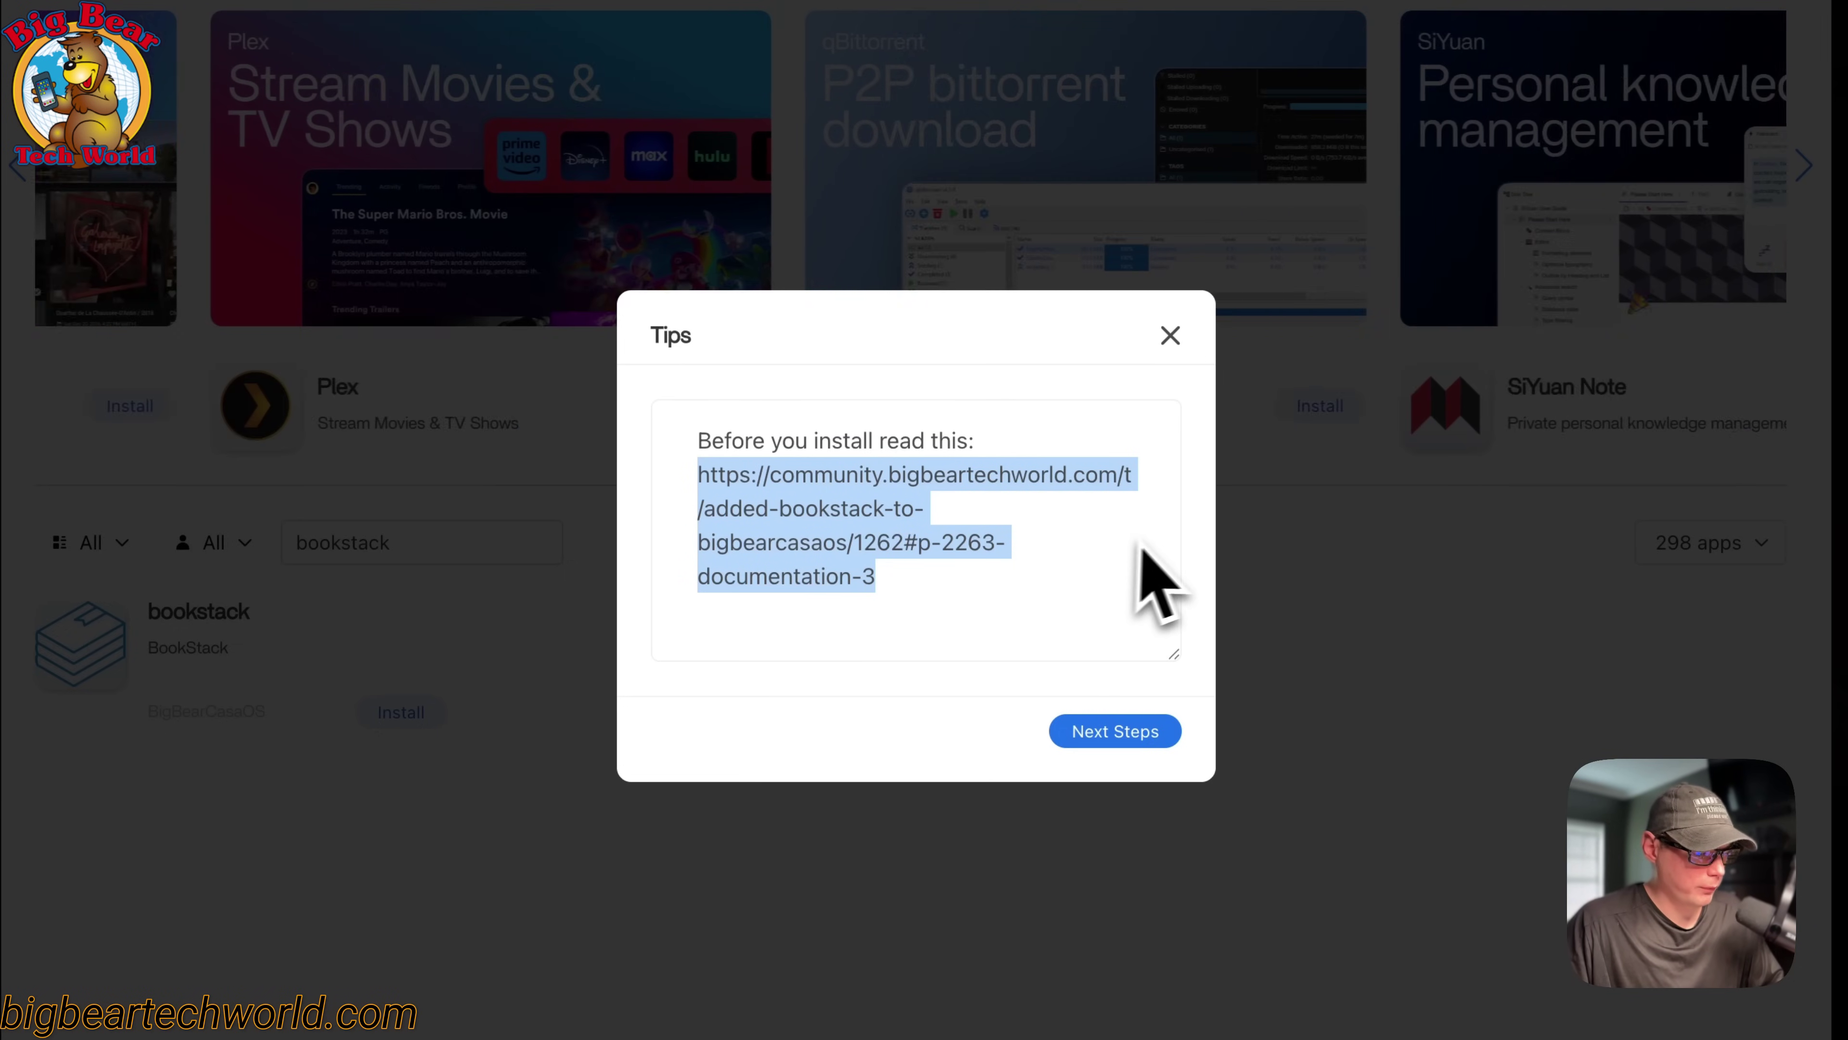
pyautogui.click(1170, 335)
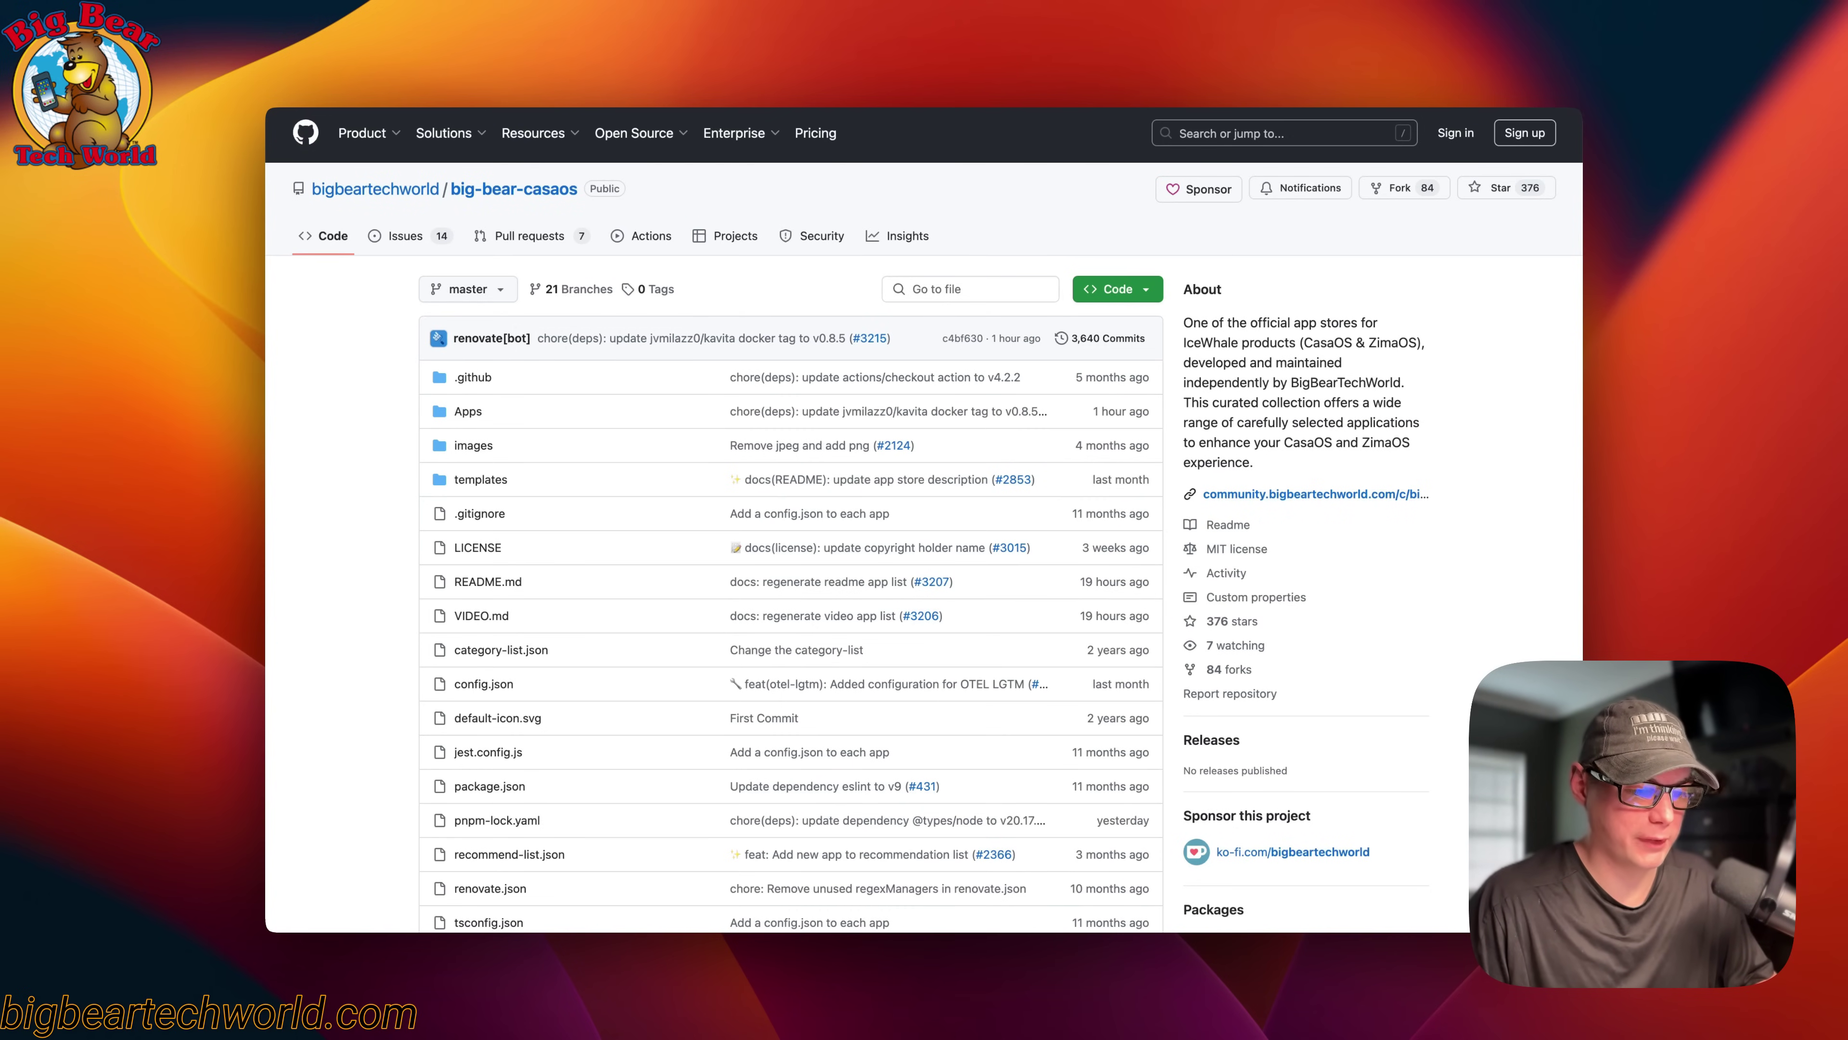
# - Scroll the big-bear-casaos repository page down past the file list toward the README
pyautogui.scroll(-1, 924, 521)
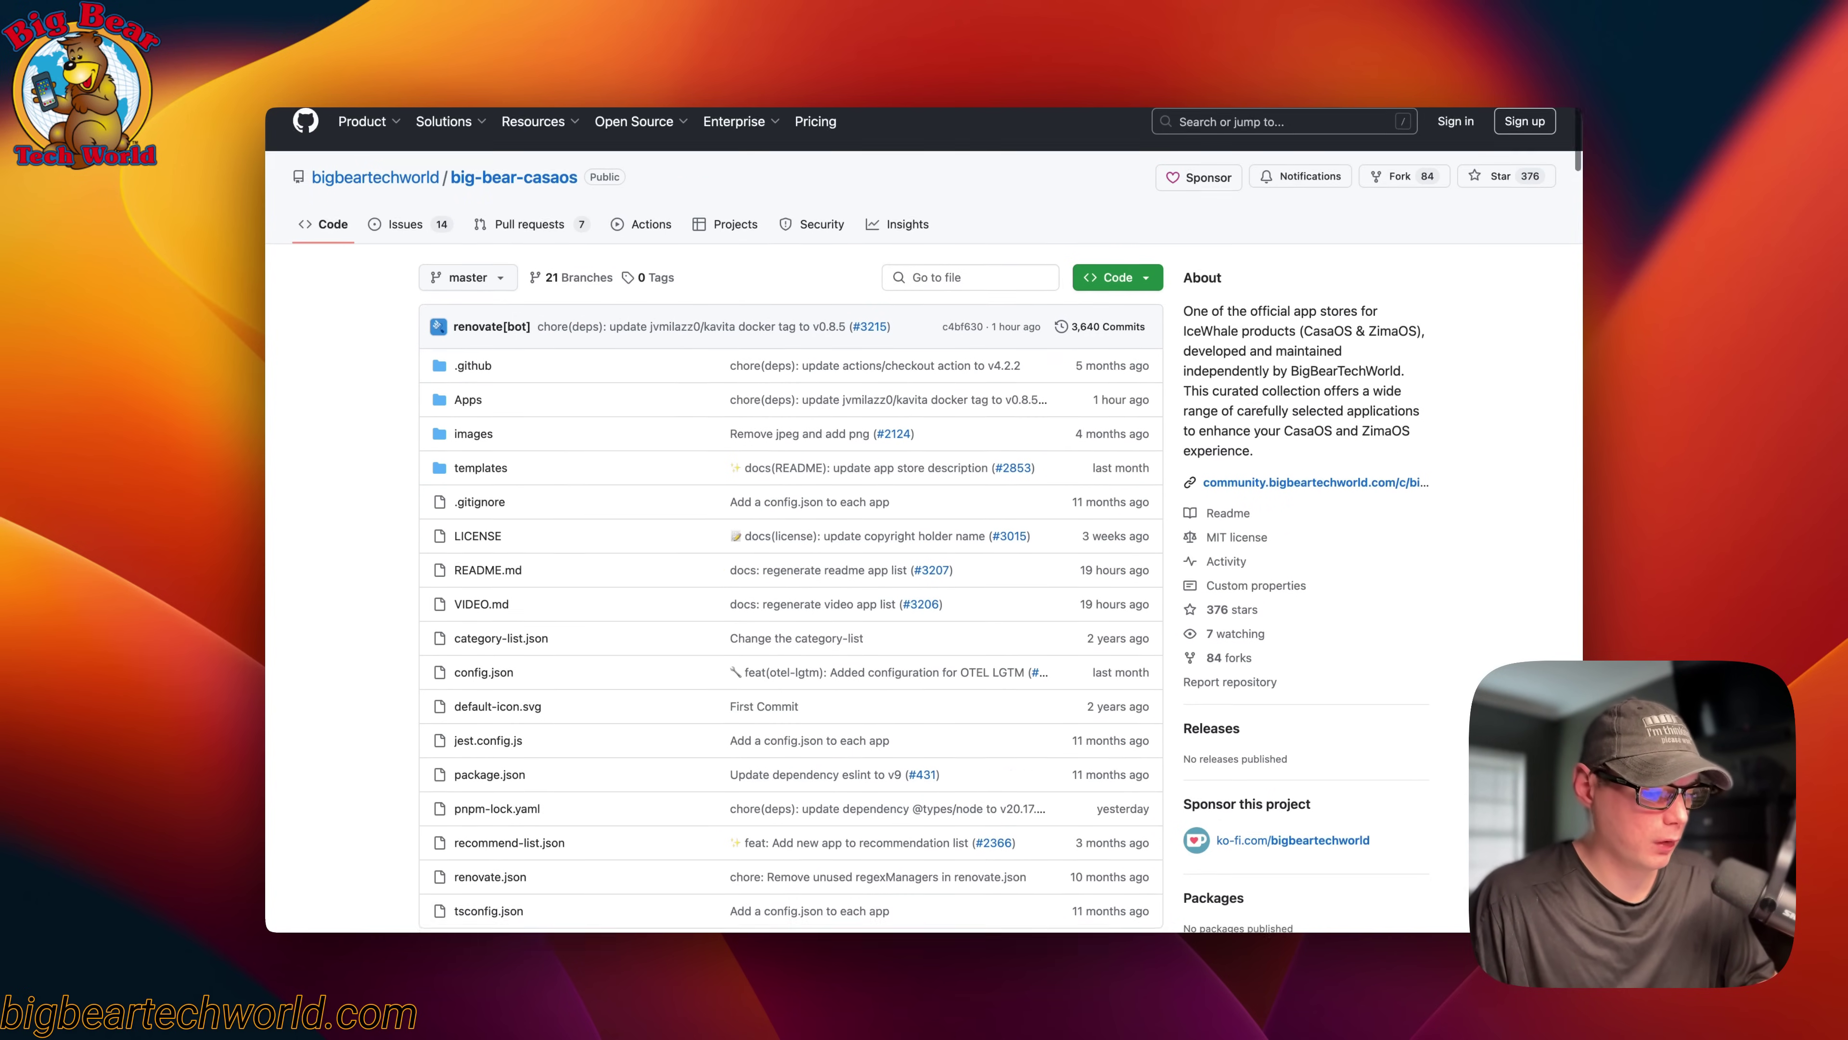
pyautogui.scroll(-10, 924, 521)
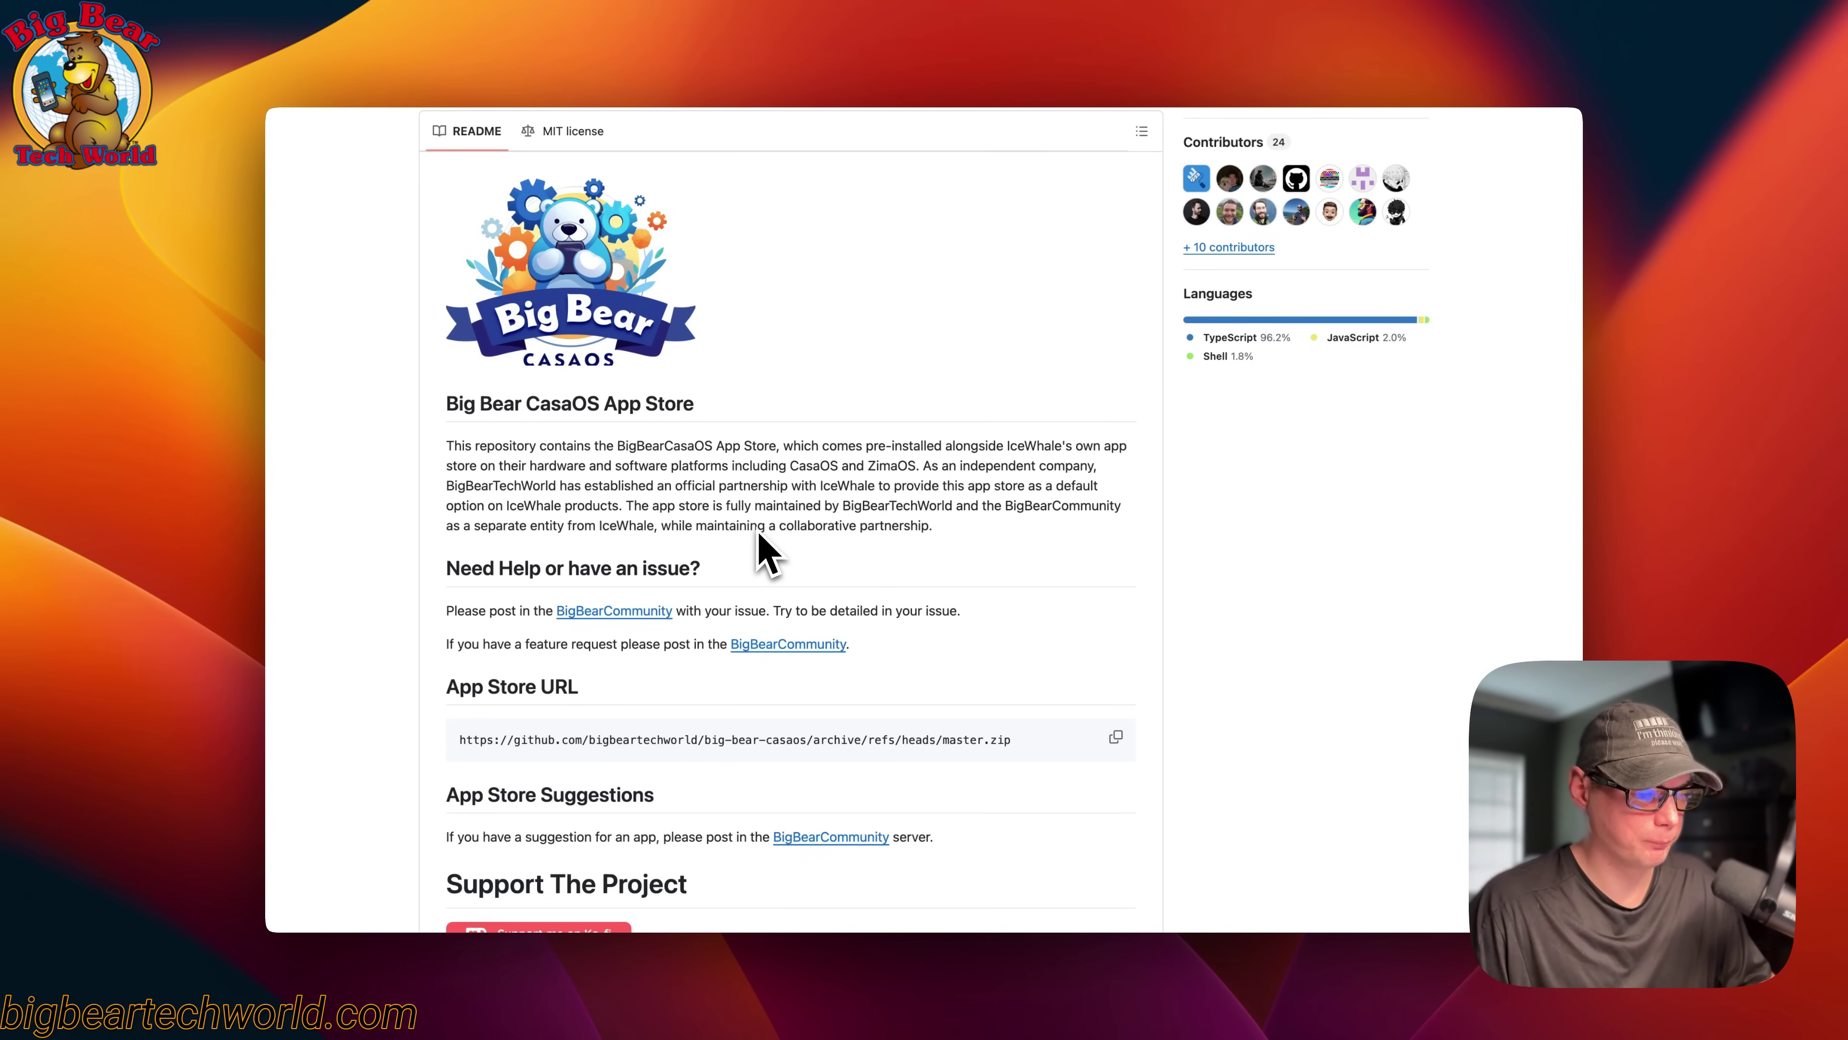
# - Scroll down the big-bear-casaos README to review its Apps table
pyautogui.scroll(-3, 764, 553)
pyautogui.scroll(2, 764, 553)
pyautogui.scroll(-1, 761, 530)
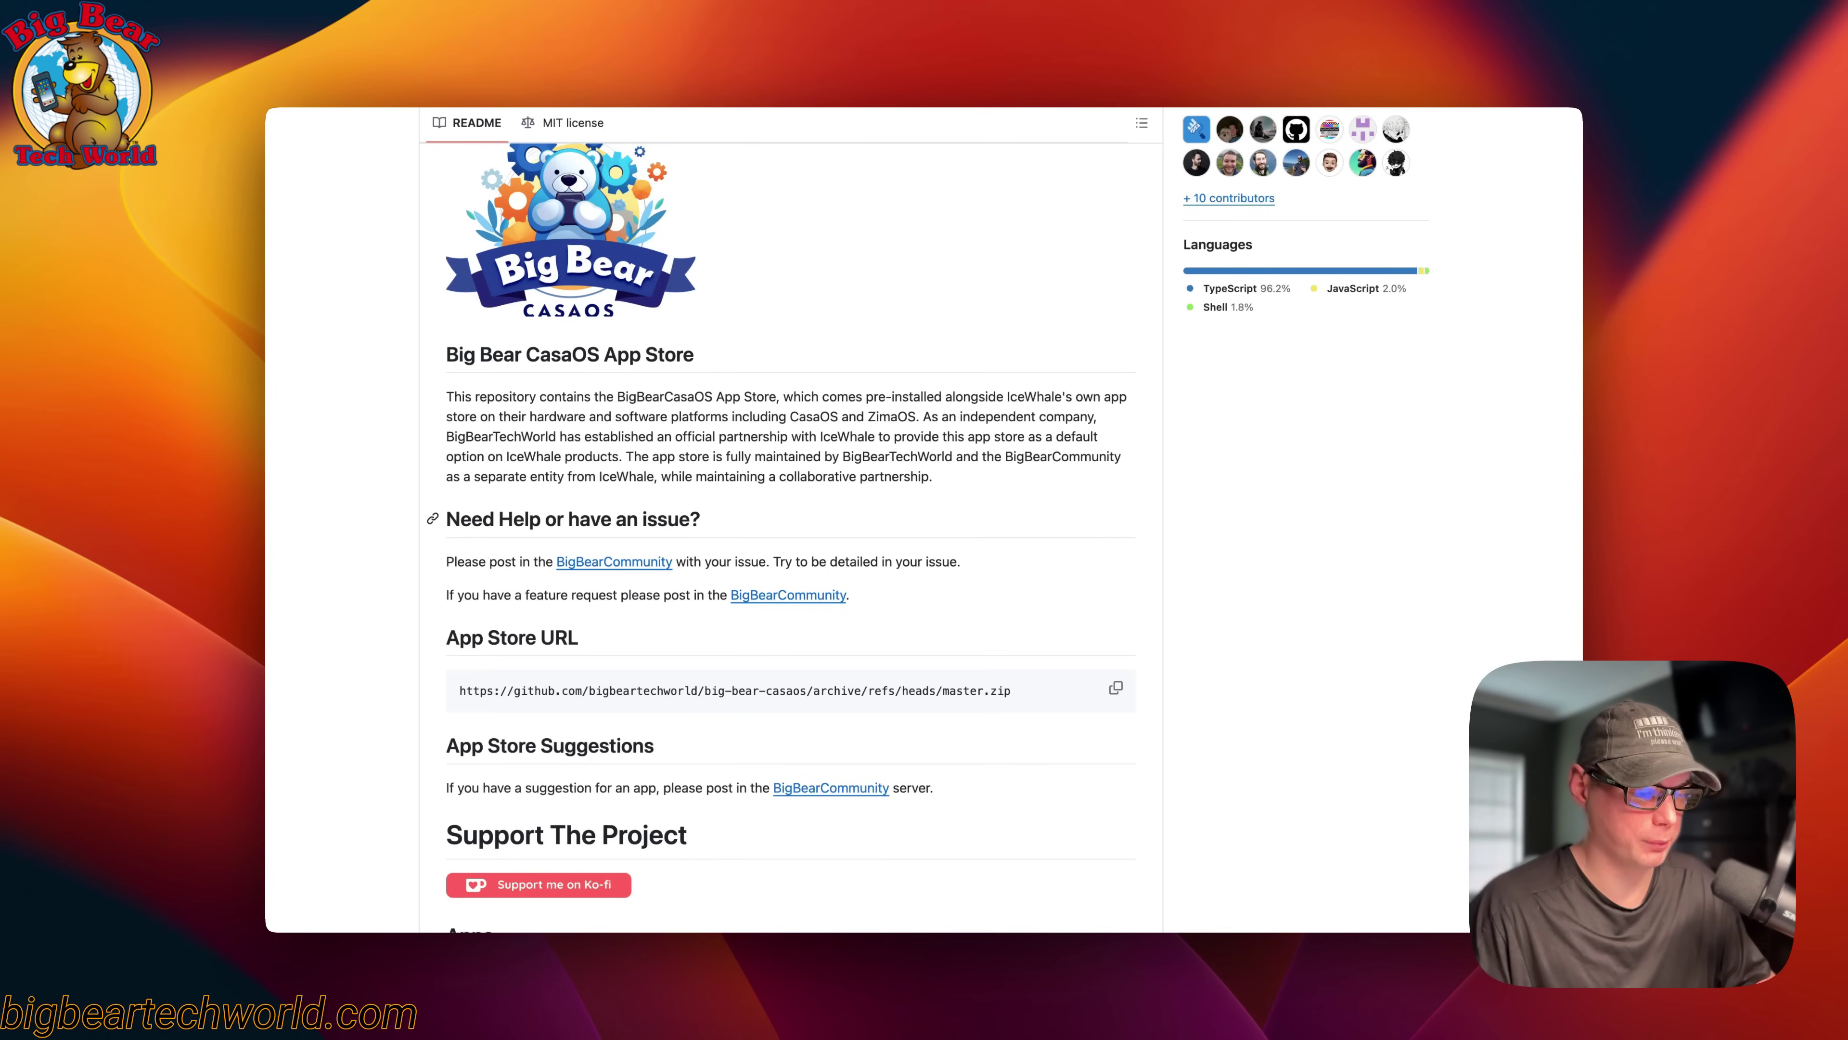
pyautogui.scroll(-5, 1004, 511)
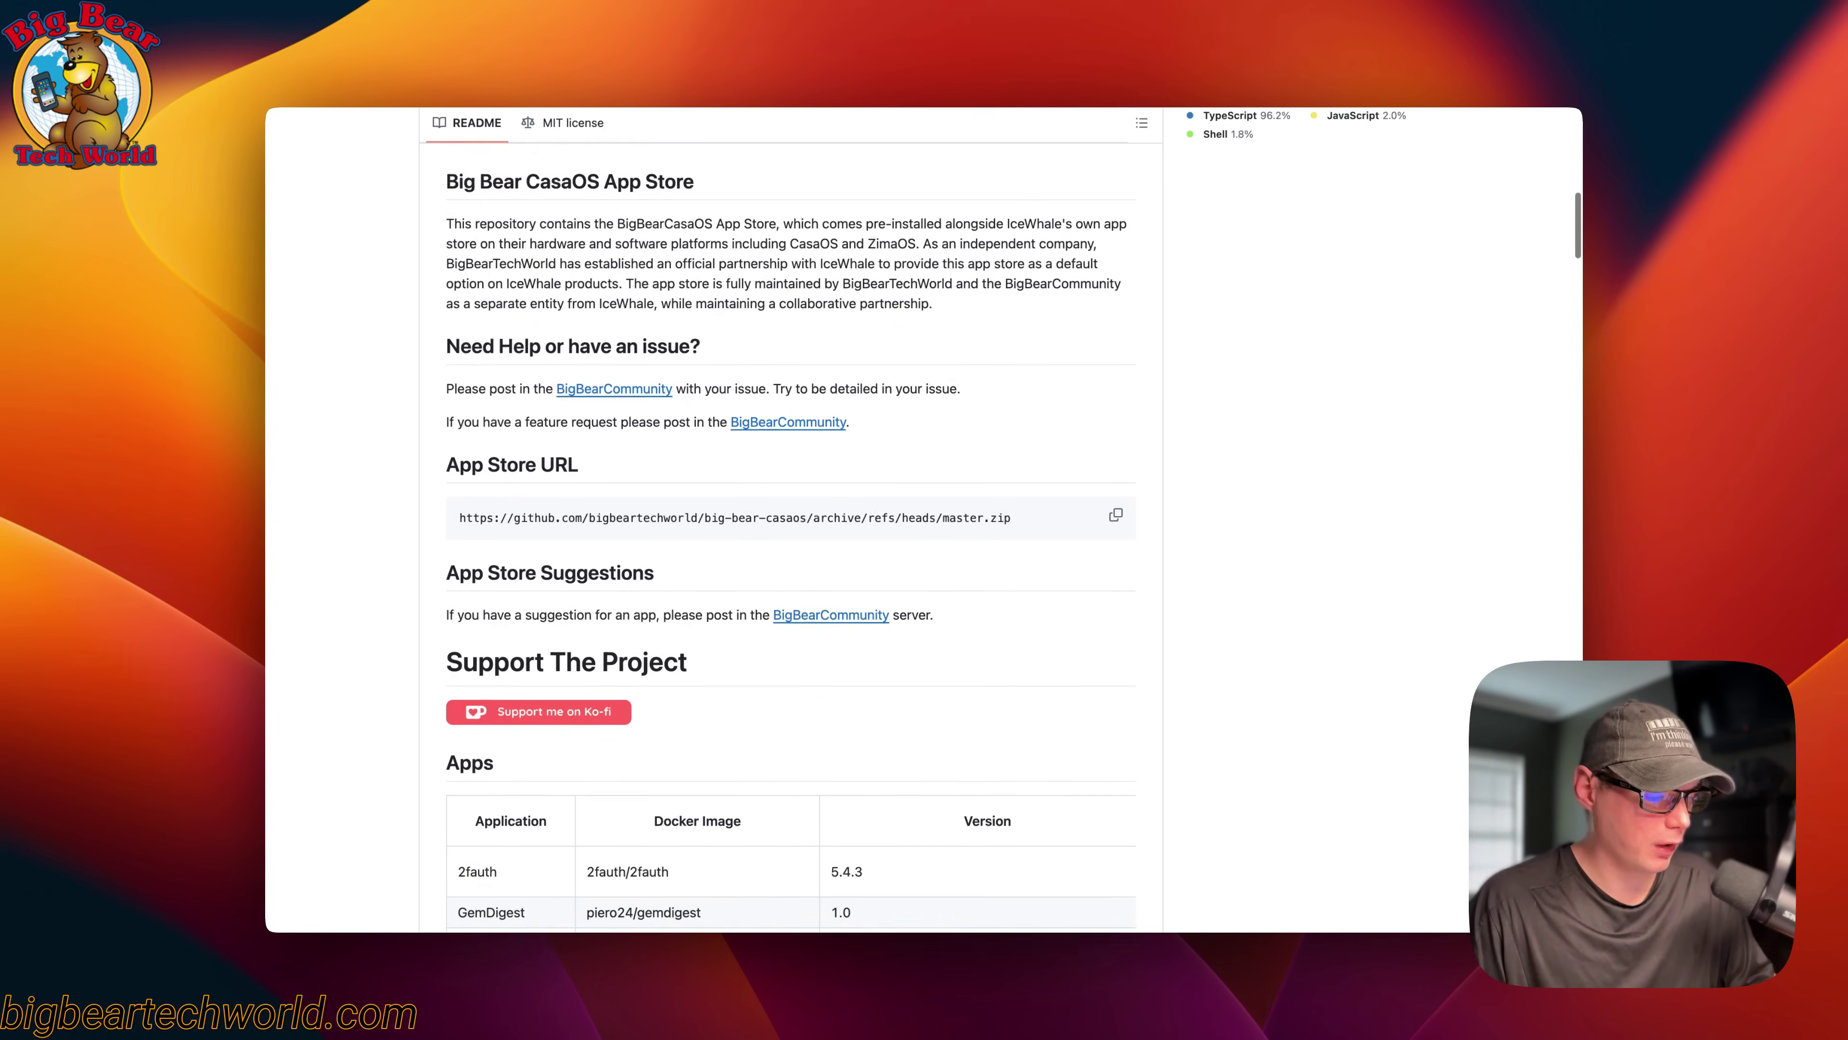
pyautogui.scroll(-3, 429, 512)
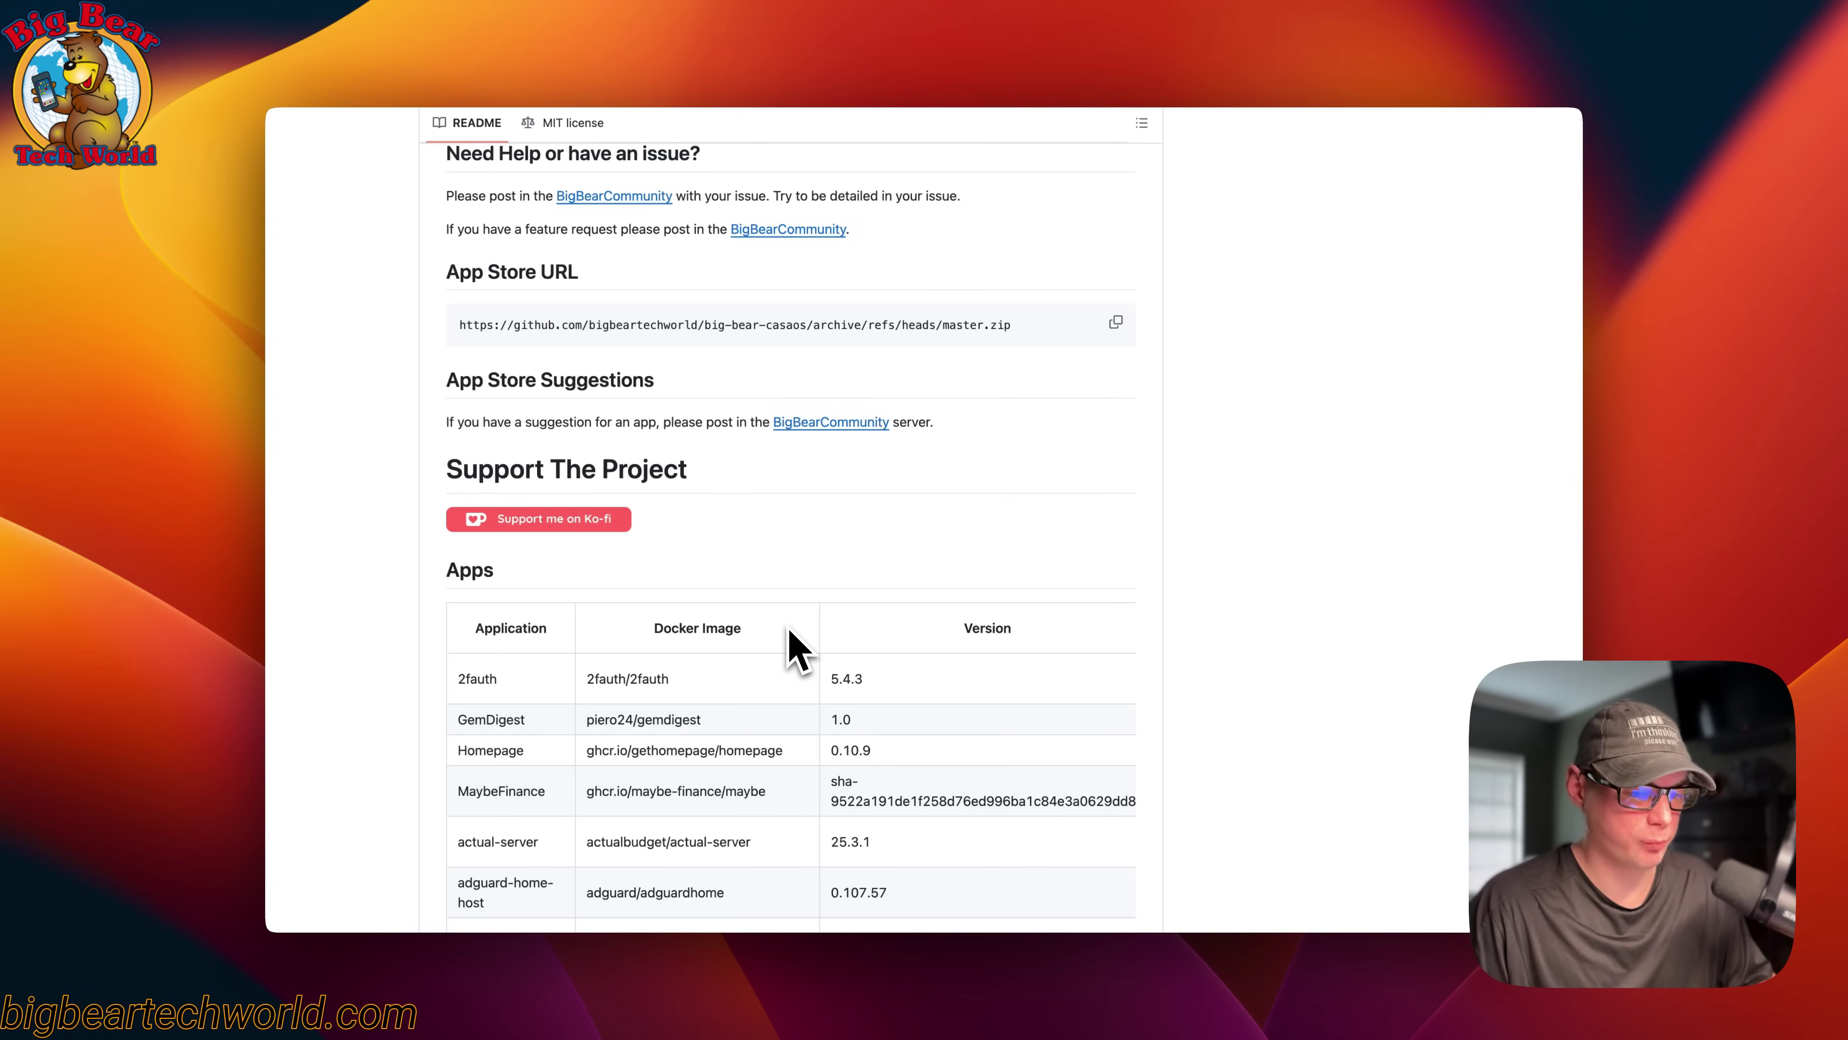
# - Return to the repository header showing 3,640 commits and 376 stars
pyautogui.scroll(10, 793, 651)
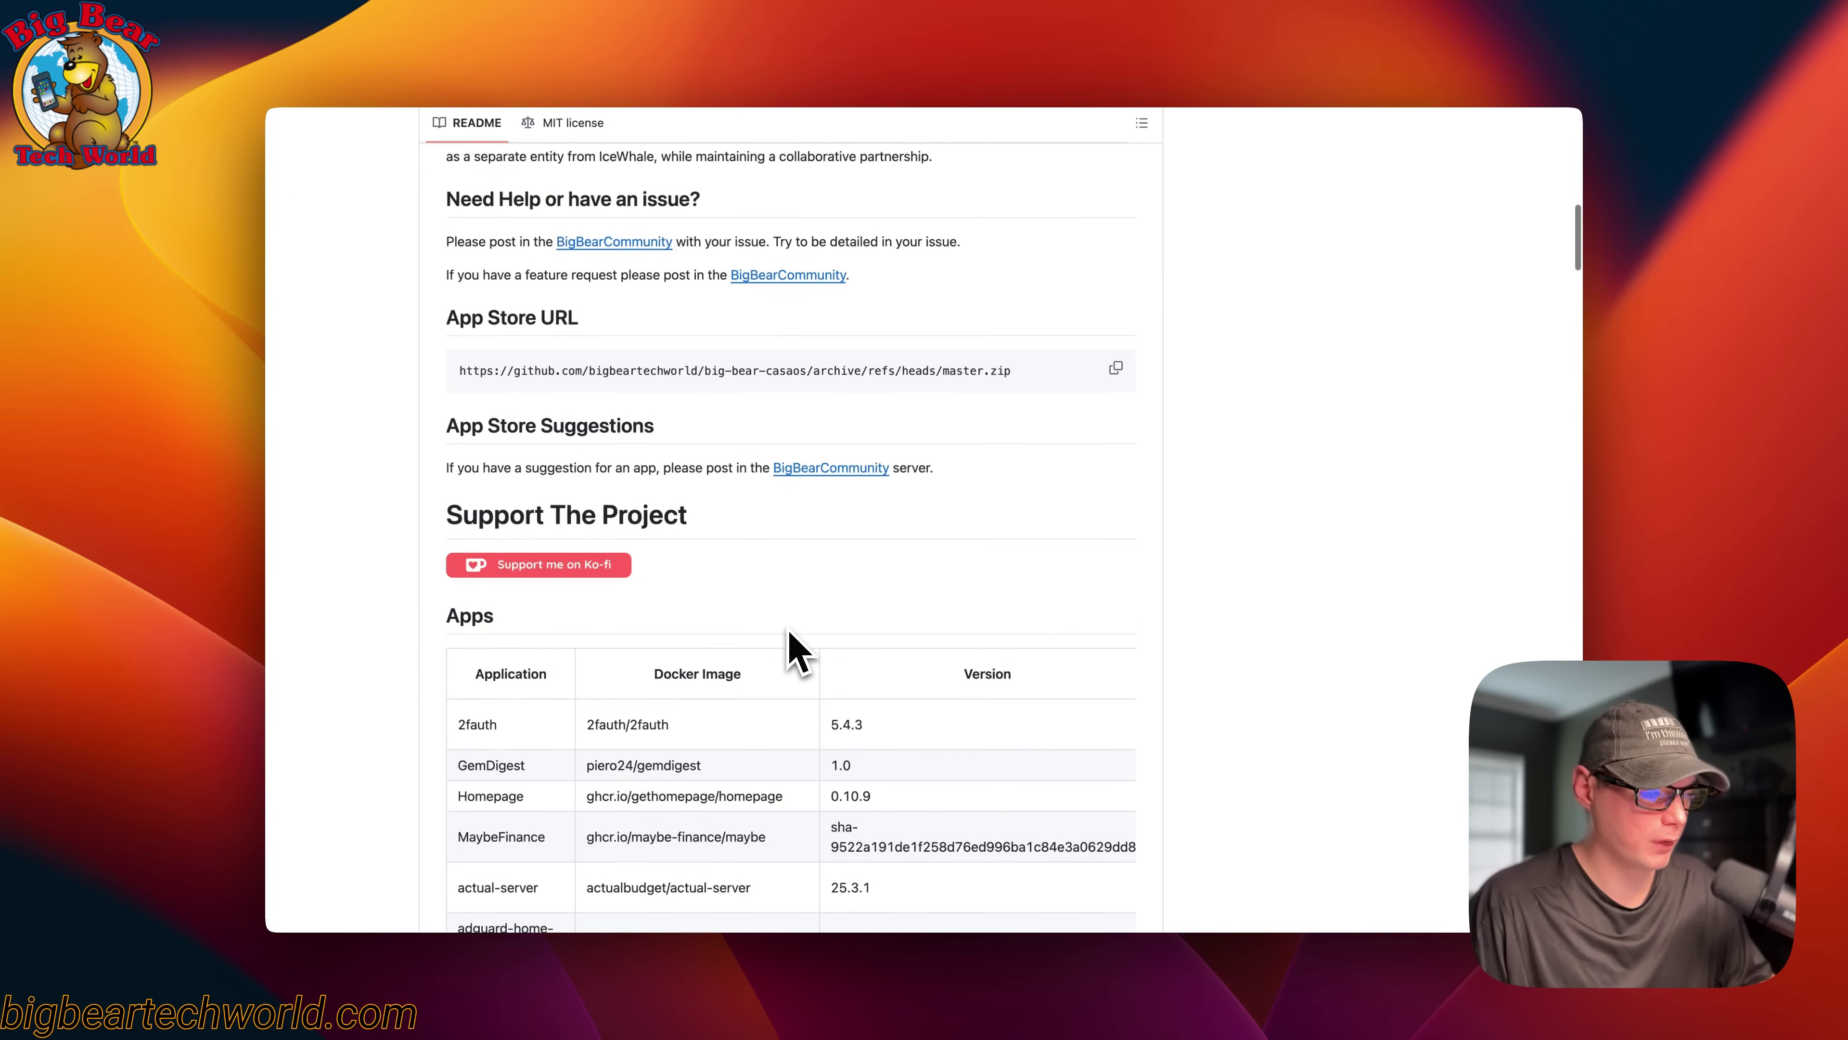
pyautogui.scroll(15, 792, 645)
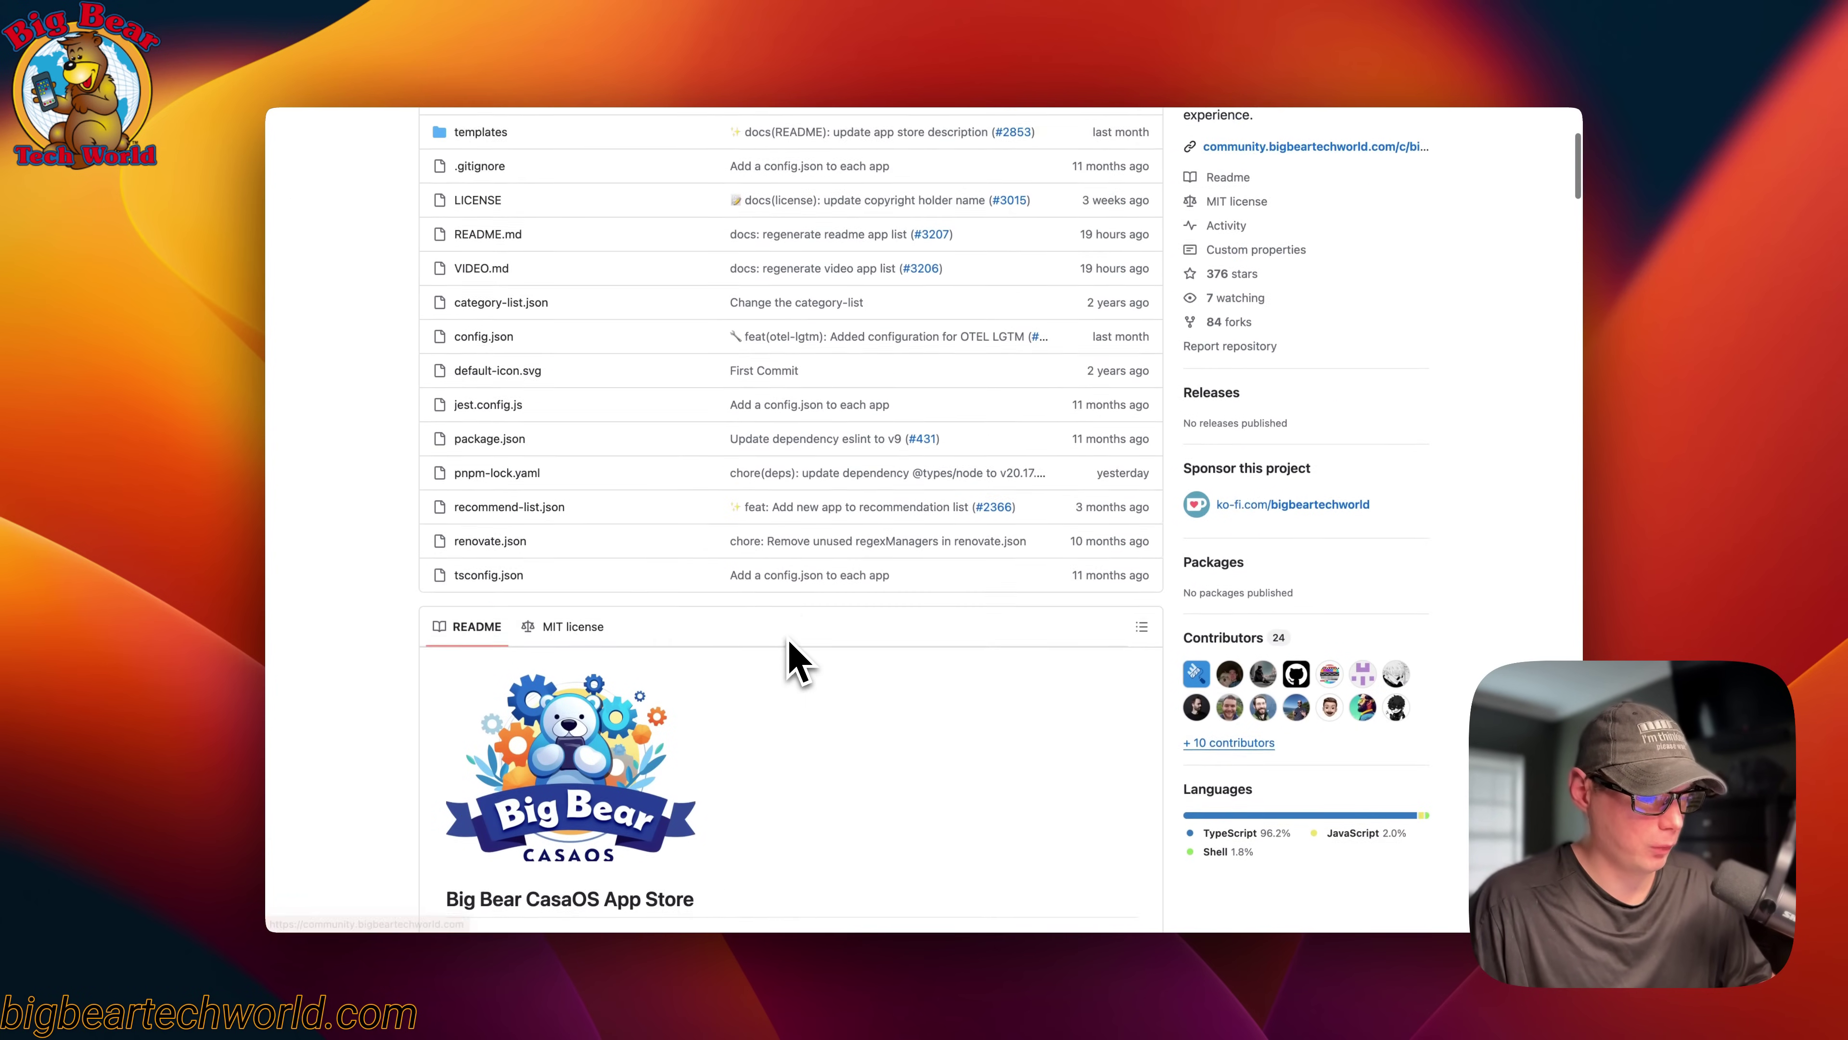
pyautogui.scroll(-2, 789, 655)
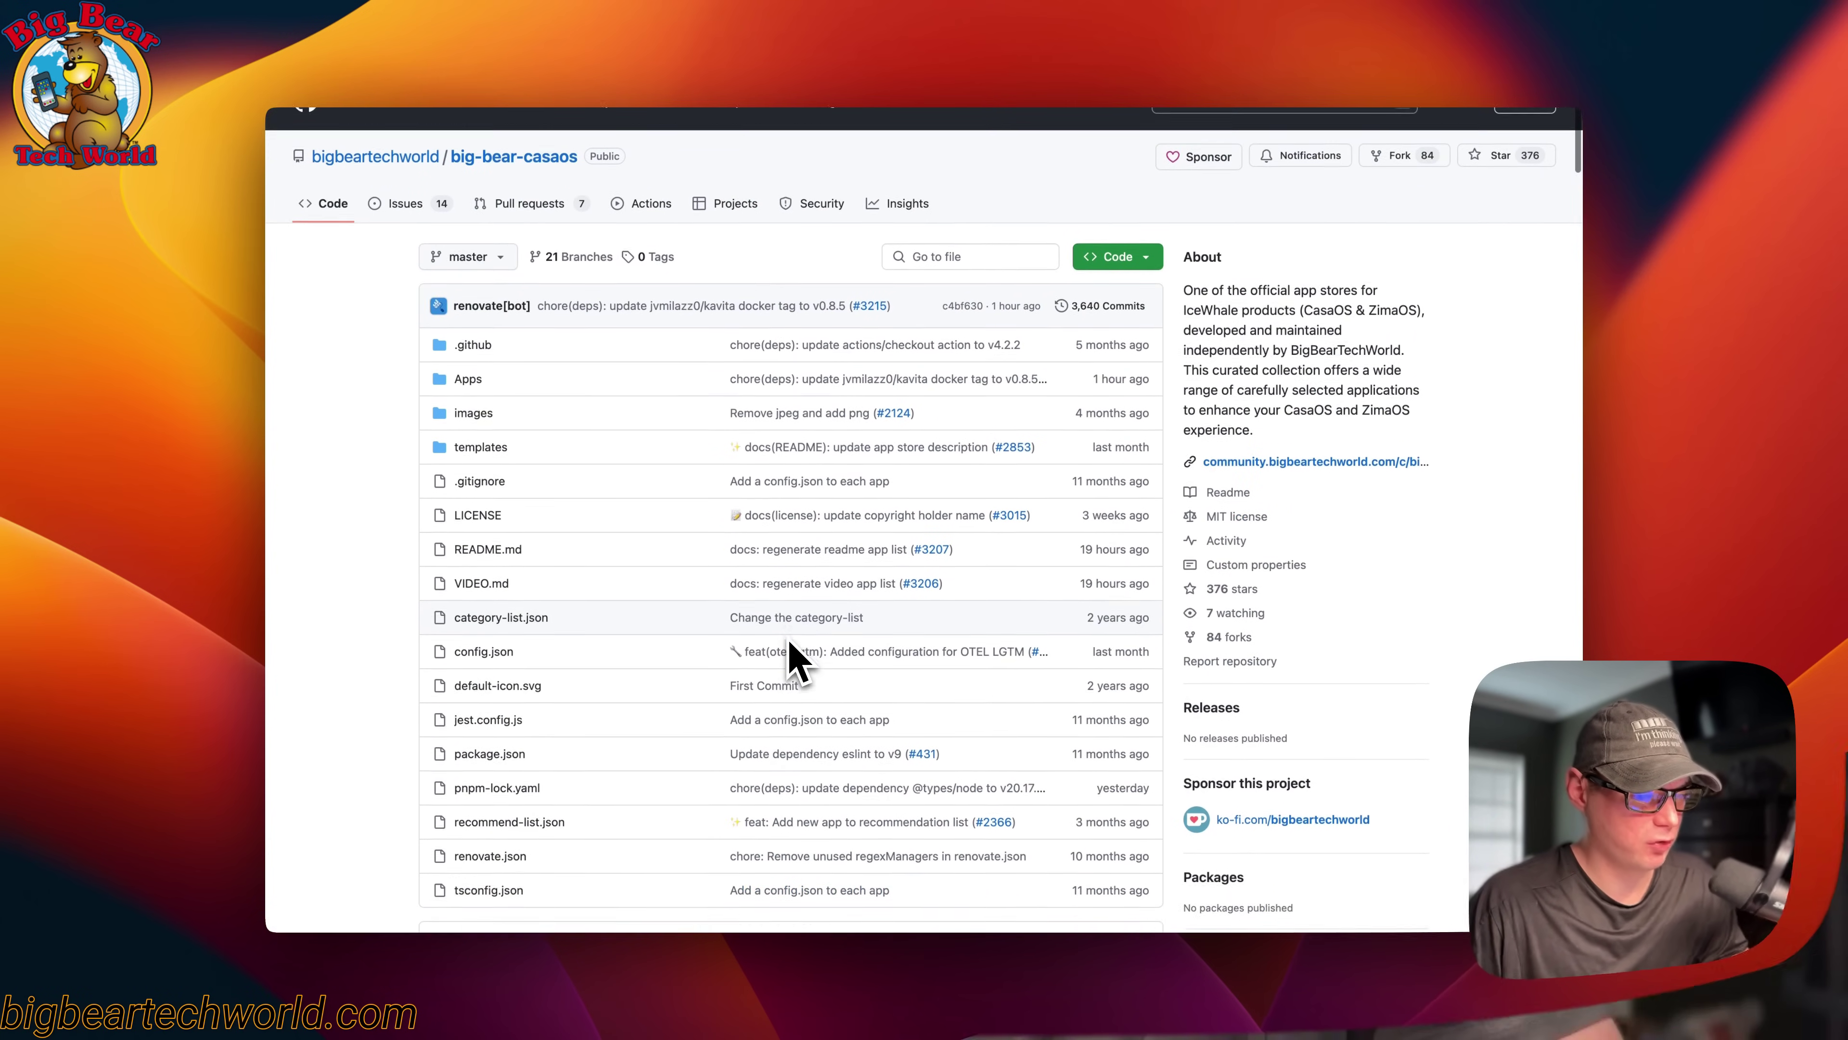